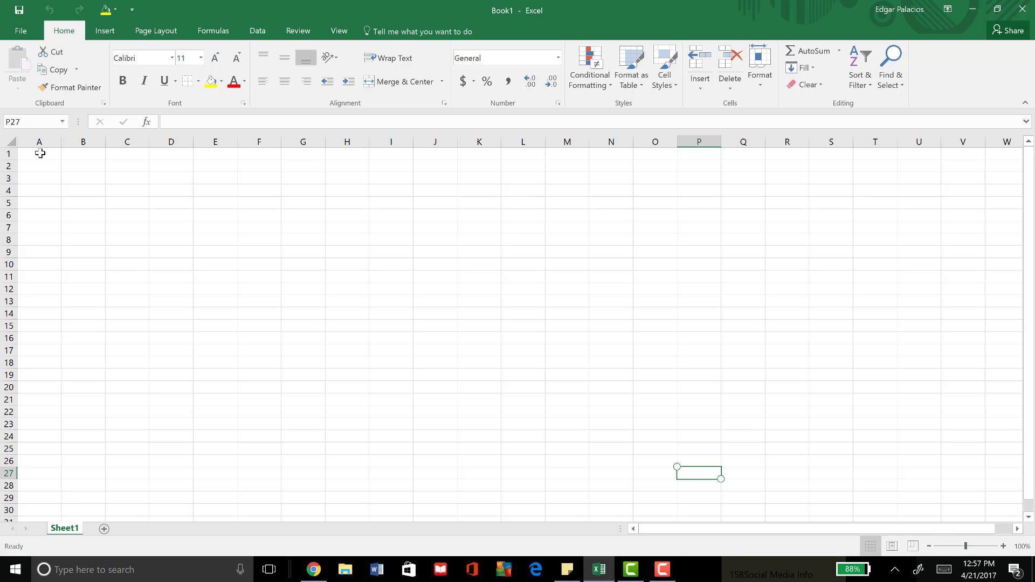
Step: Enter the header "Product Name" in cell A1 and fit column A's width to the text
{"action": "left_click", "coordinate": [40, 154]}
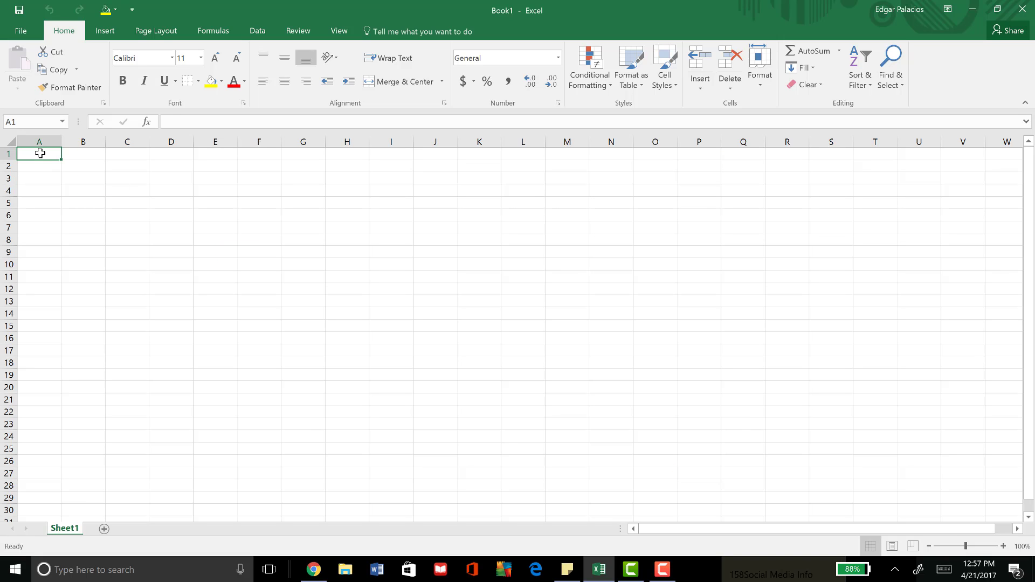
{"action": "type", "text": "Produ"}
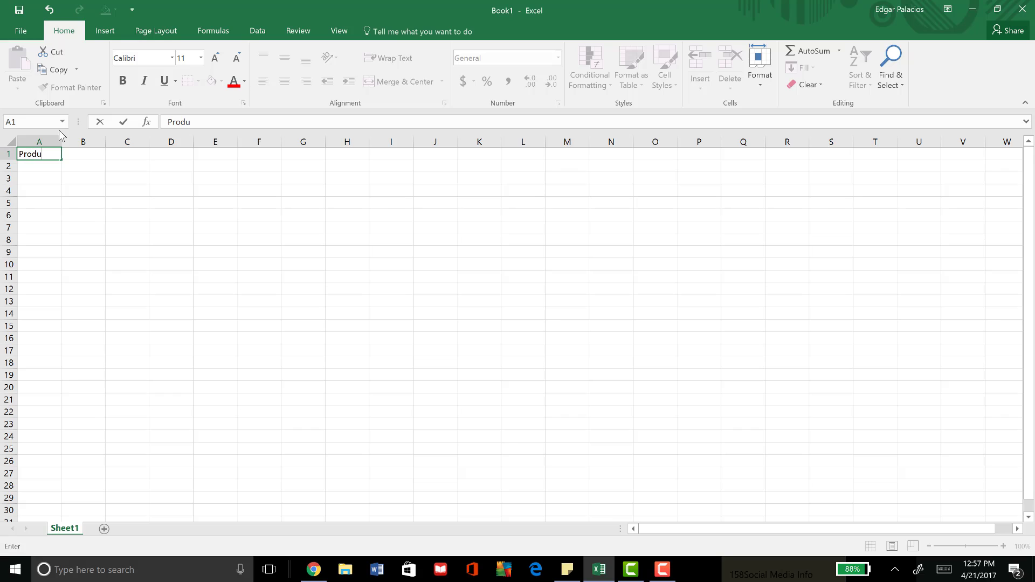
{"action": "type", "text": "ct Name"}
{"action": "left_click", "coordinate": [62, 190]}
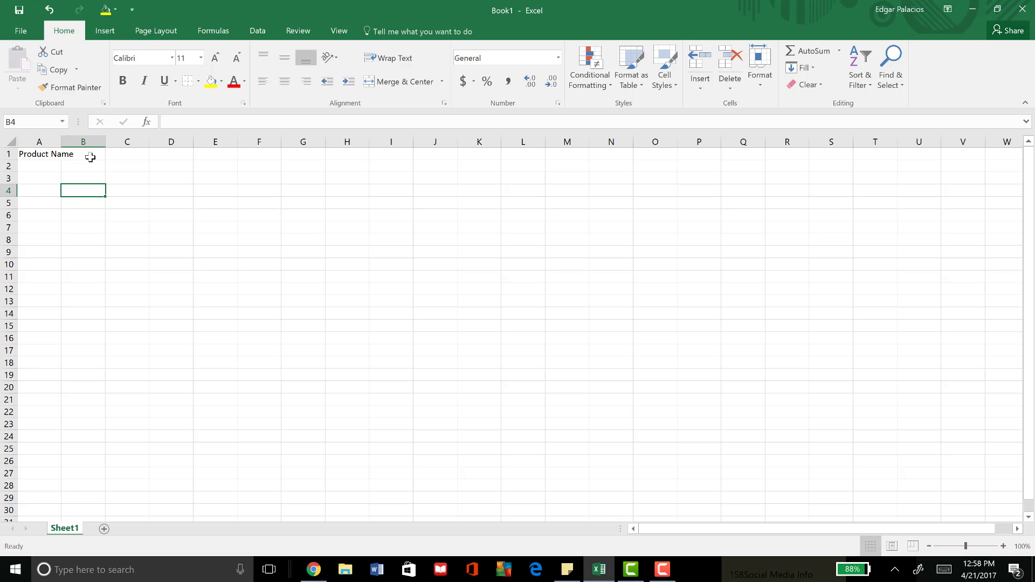
{"action": "double_click", "coordinate": [62, 140]}
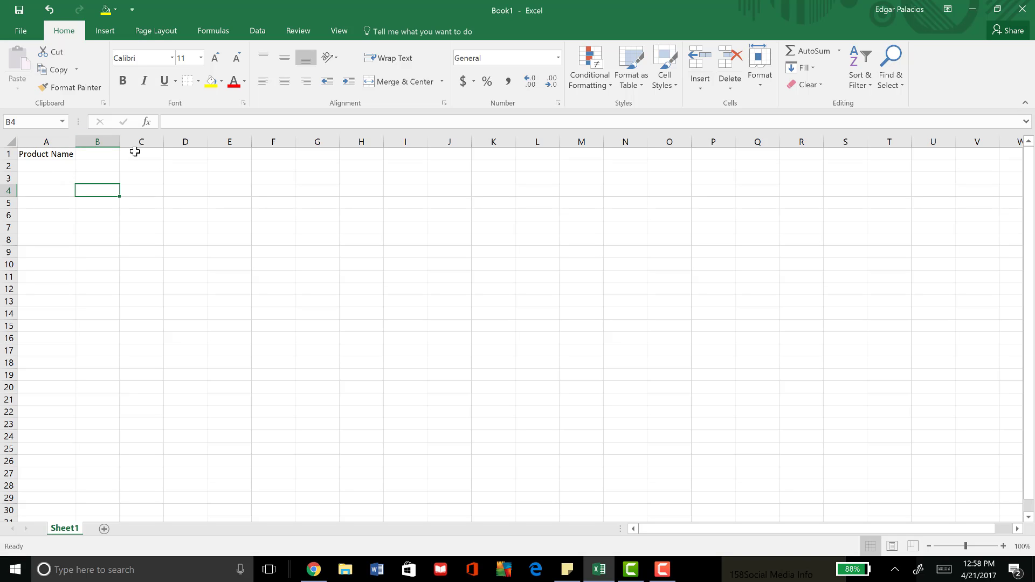
Step: Enter the header "Total Amount Of Units" in cell C1 and fit column C's width to the text
{"action": "left_click", "coordinate": [144, 152]}
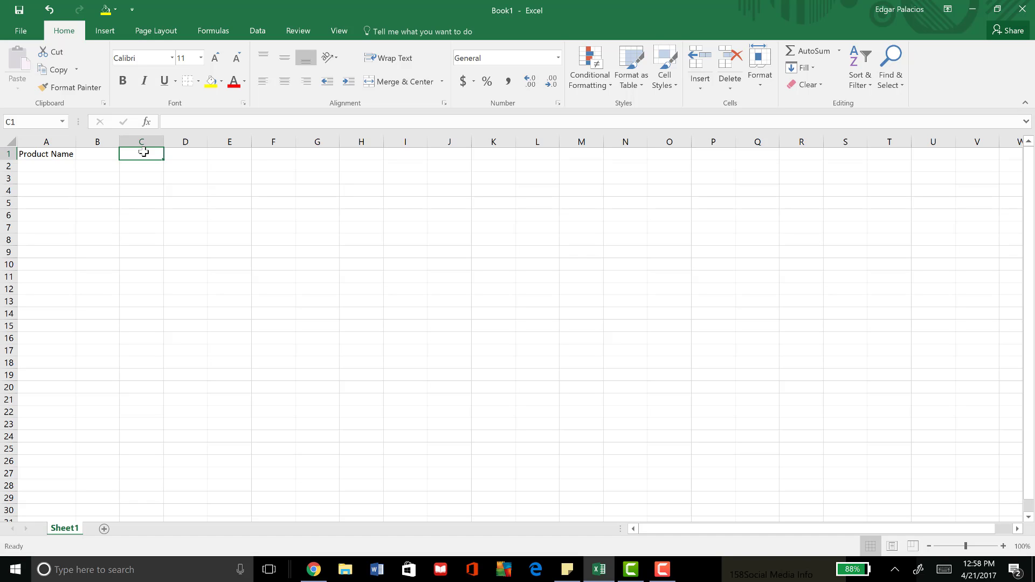
{"action": "type", "text": "Toatla"}
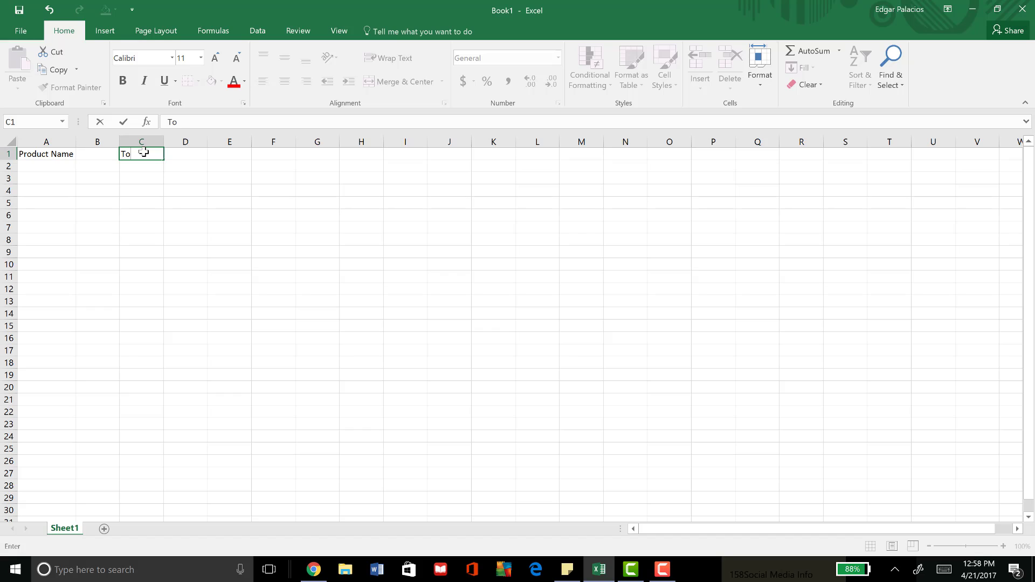
{"action": "key", "text": "BackSpace"}
{"action": "key", "text": "BackSpace"}
{"action": "key", "text": "BackSpace"}
{"action": "key", "text": "BackSpace"}
{"action": "type", "text": "tal Amount Of unit"}
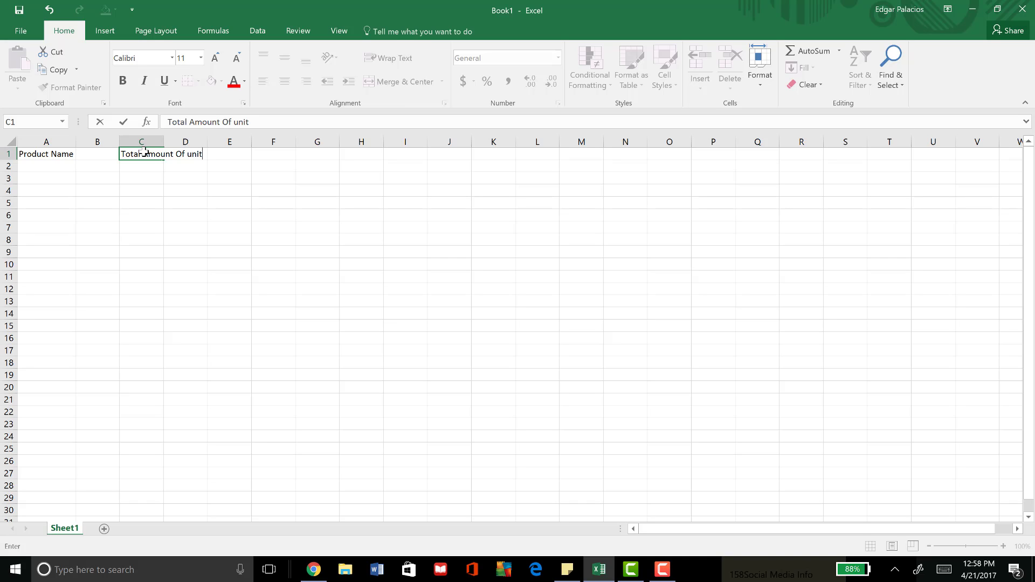
{"action": "key", "text": "BackSpace"}
{"action": "key", "text": "BackSpace"}
{"action": "key", "text": "BackSpace"}
{"action": "key", "text": "BackSpace"}
{"action": "type", "text": "Units"}
{"action": "left_click", "coordinate": [155, 142]}
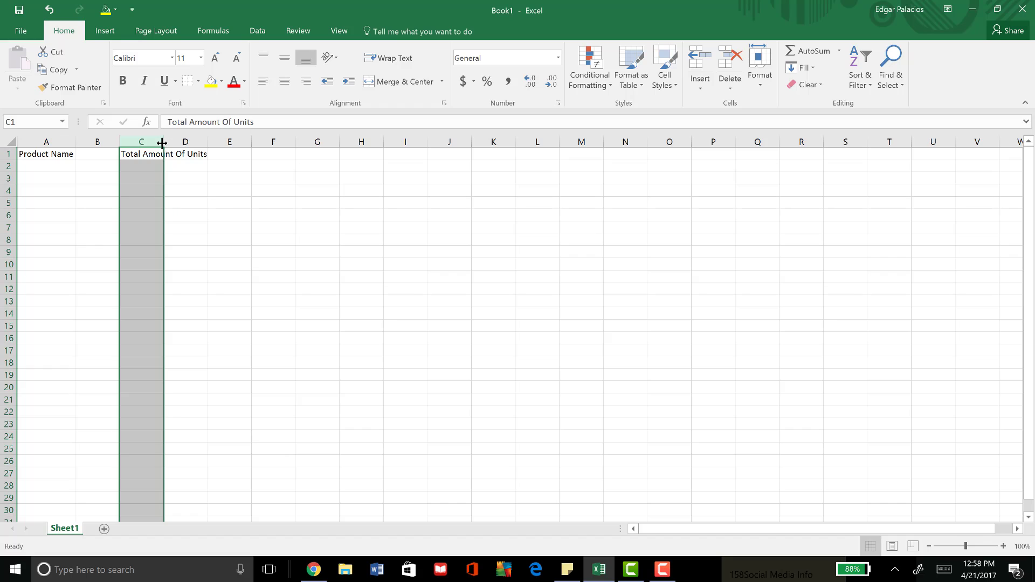
{"action": "double_click", "coordinate": [162, 142]}
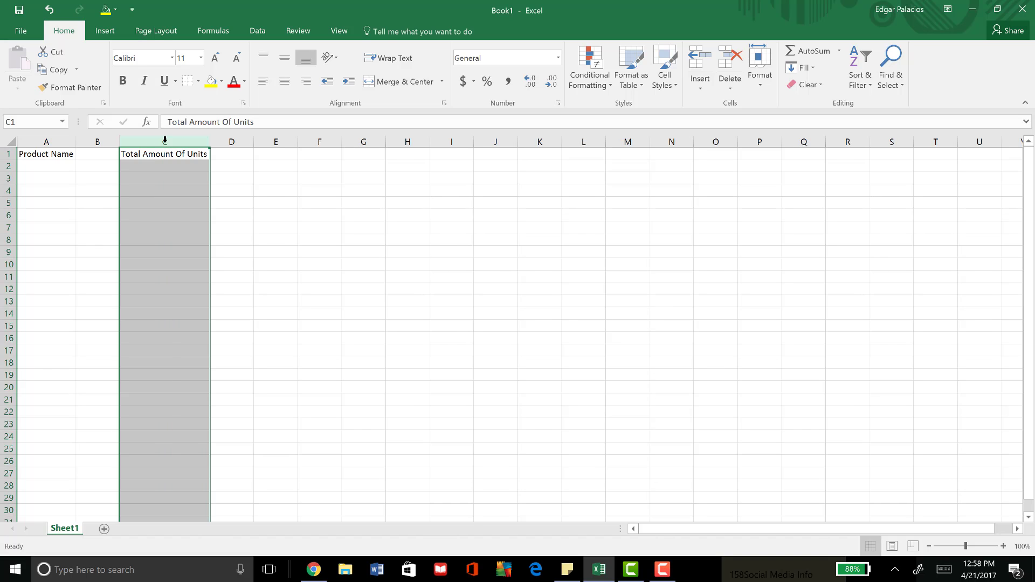
Step: Enter the header "Cost Per Unit" in cell D1 and fit column D's width to the text
{"action": "left_click", "coordinate": [236, 156]}
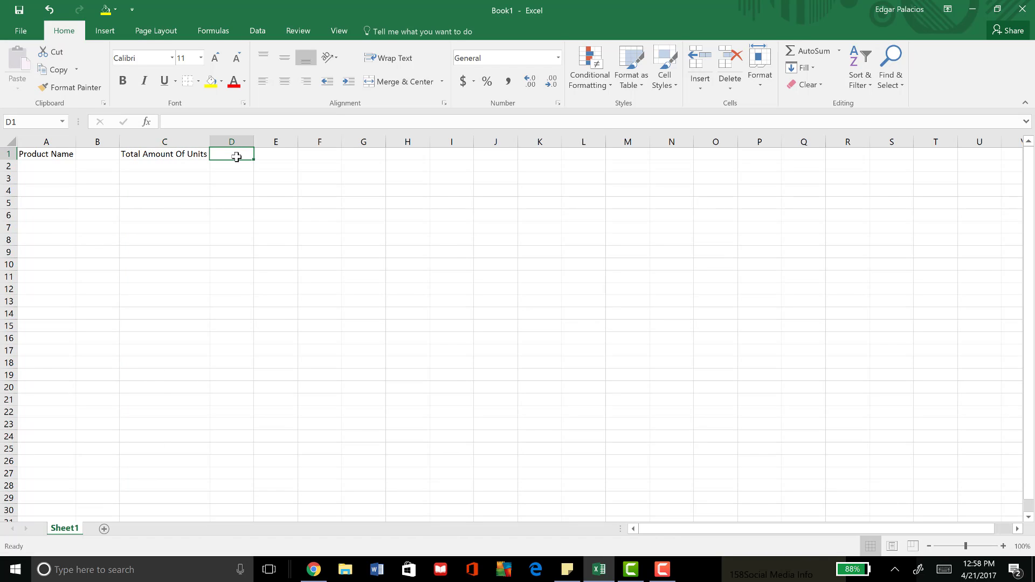
{"action": "type", "text": "C"}
{"action": "key", "text": "BackSpace"}
{"action": "type", "text": "Cost Per Unit"}
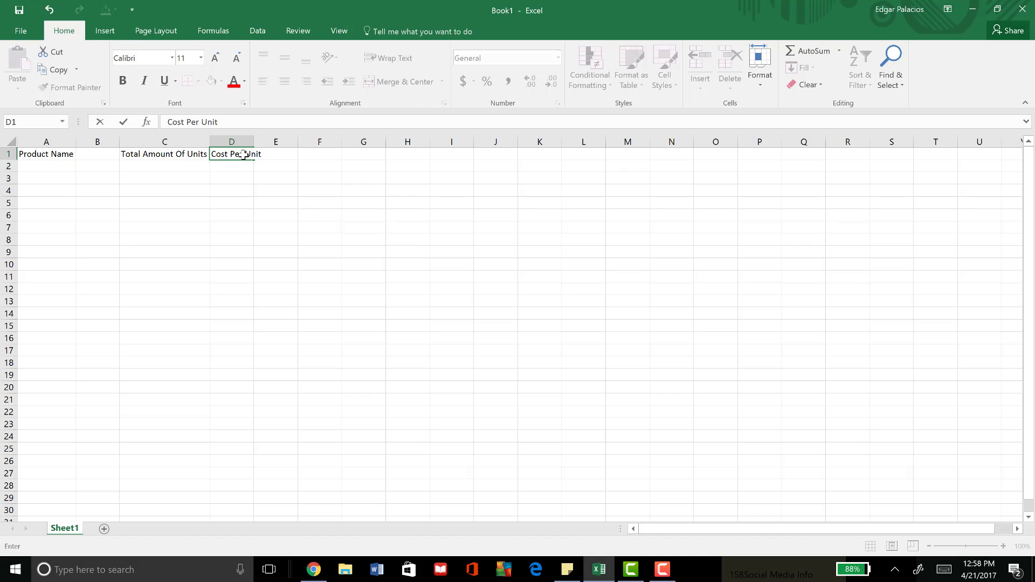
{"action": "left_click", "coordinate": [249, 142]}
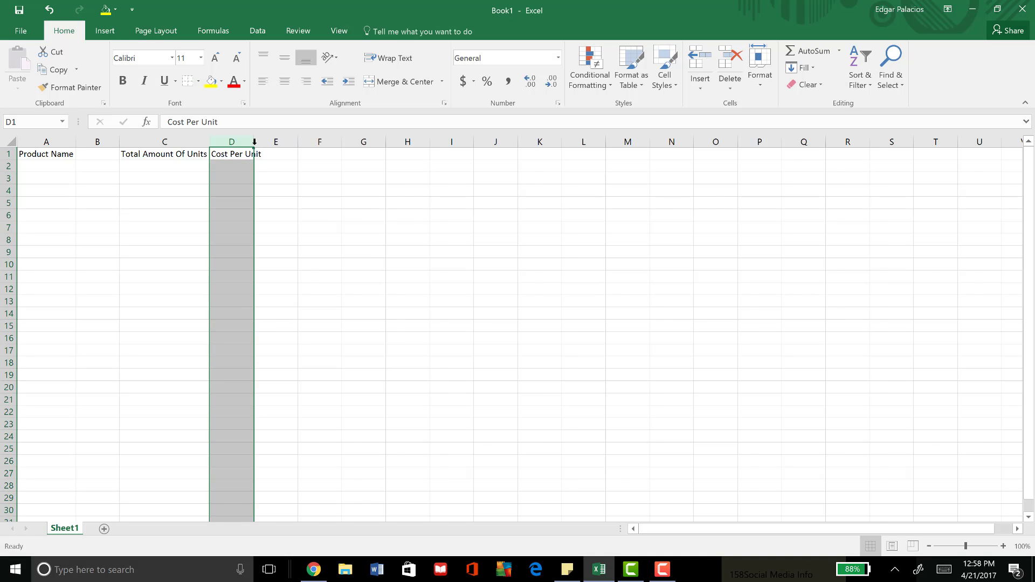
{"action": "double_click", "coordinate": [252, 144]}
Step: Enter the header "Total Cost" in cell E1, with both words capitalized
{"action": "left_click", "coordinate": [281, 155]}
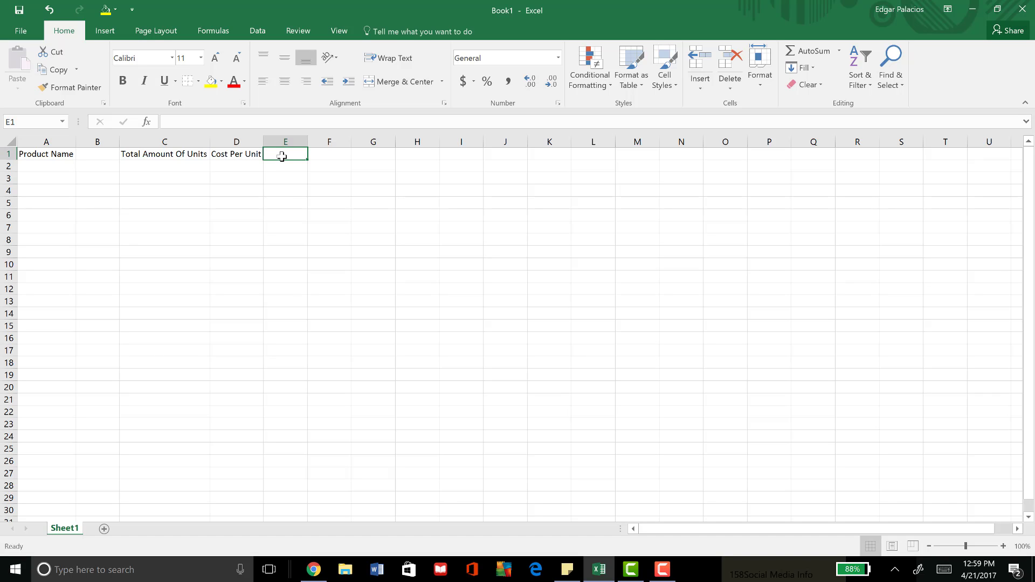
{"action": "type", "text": "Tot"}
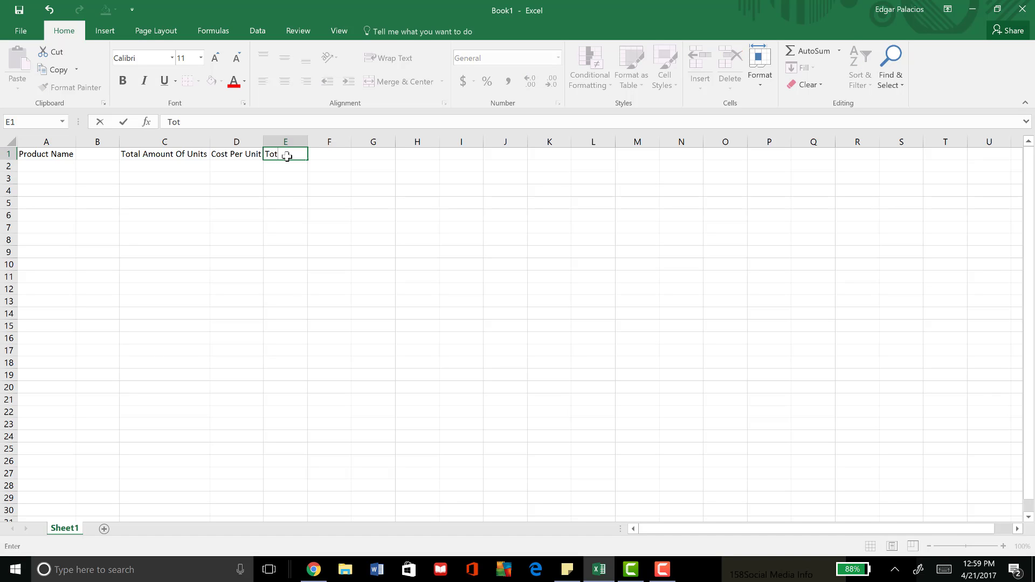
{"action": "type", "text": "al cost"}
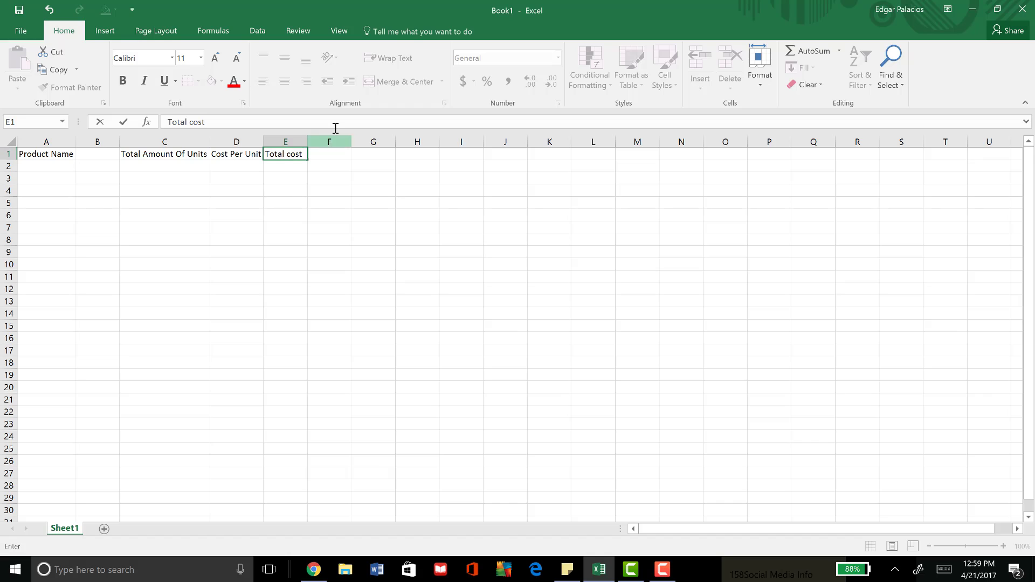
{"action": "left_click", "coordinate": [290, 154]}
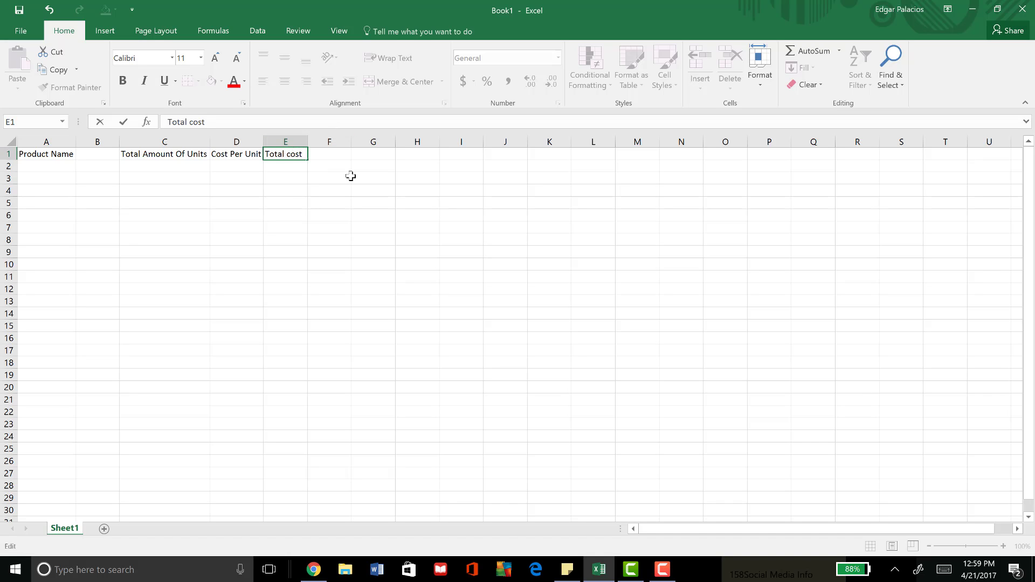
{"action": "key", "text": "BackSpace"}
{"action": "type", "text": "C"}
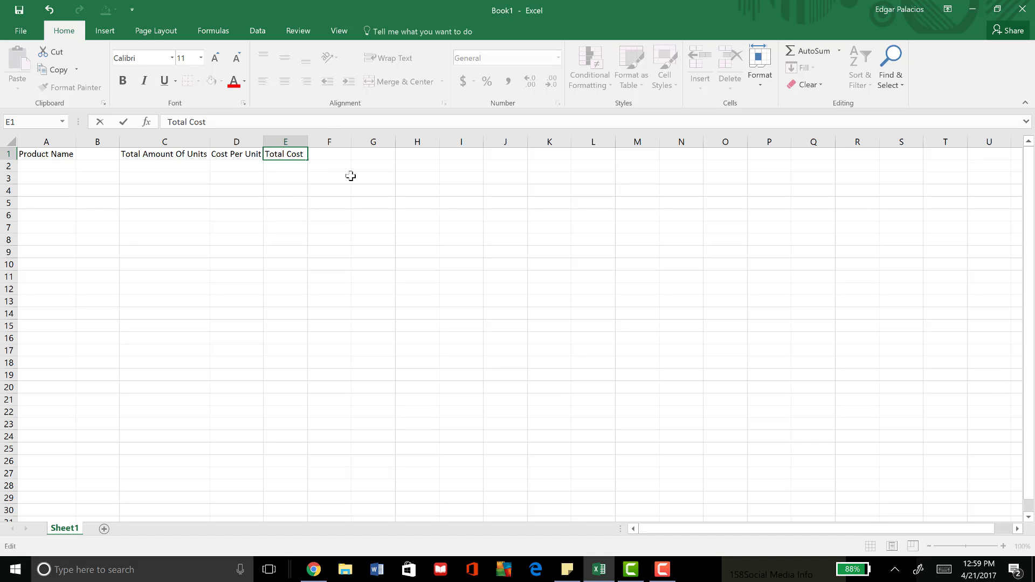
{"action": "left_click", "coordinate": [312, 142]}
Step: Enter the header "Estimated Shipping Cost" in cell F1 and fit column F's width to the text
{"action": "left_click", "coordinate": [322, 155]}
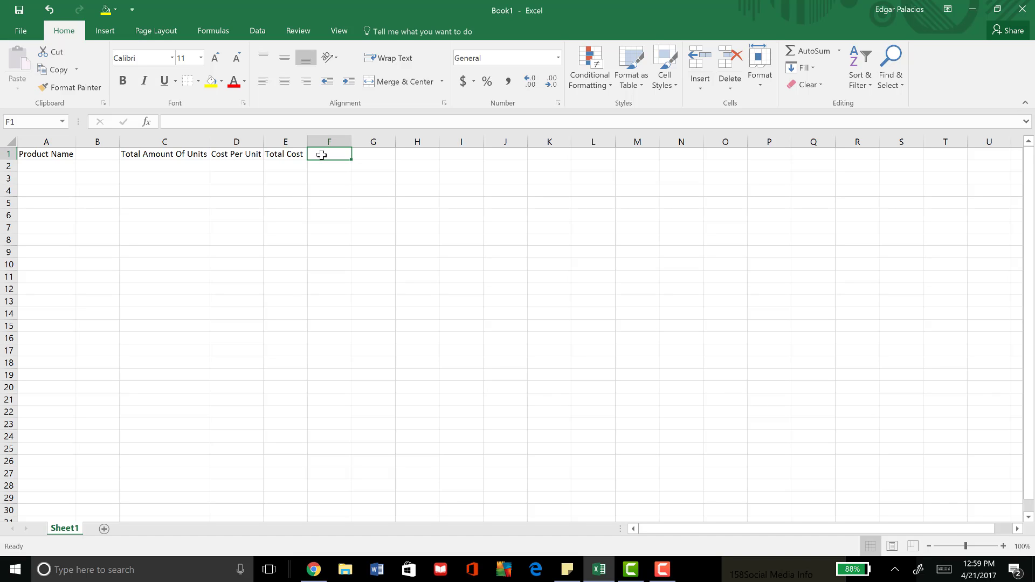
{"action": "type", "text": "Estimat"}
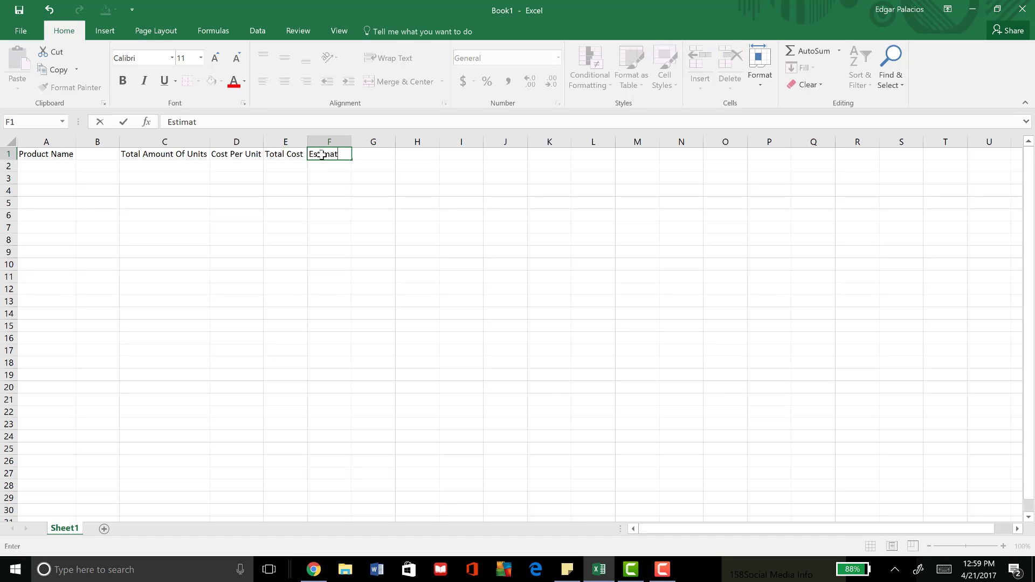
{"action": "type", "text": "ed Shipping Cost"}
{"action": "left_click", "coordinate": [335, 142]}
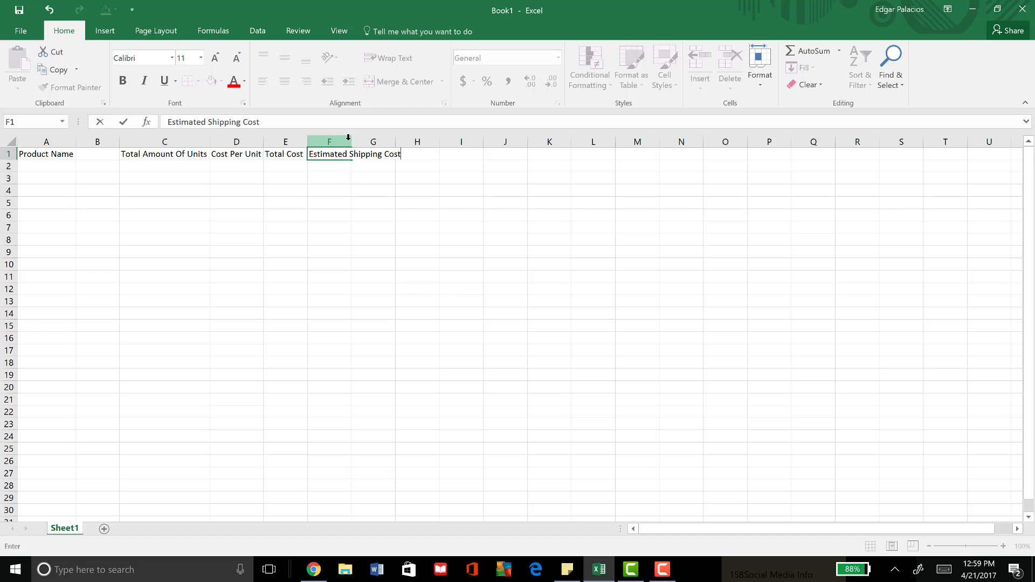
{"action": "double_click", "coordinate": [351, 142]}
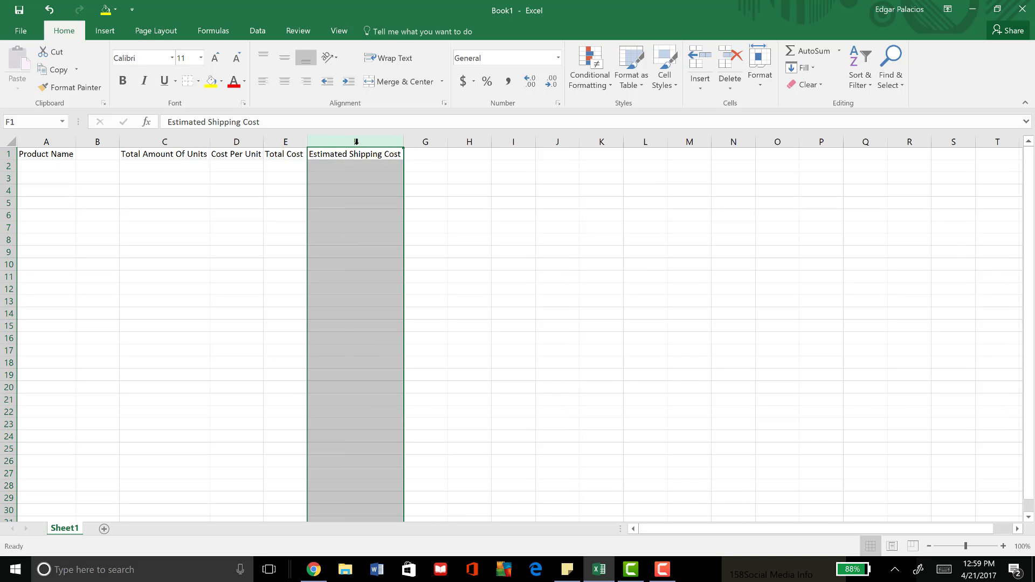
Step: Enter the header "Estimated Cost" in cell G1 and fit column G's width to the text
{"action": "left_click", "coordinate": [420, 153]}
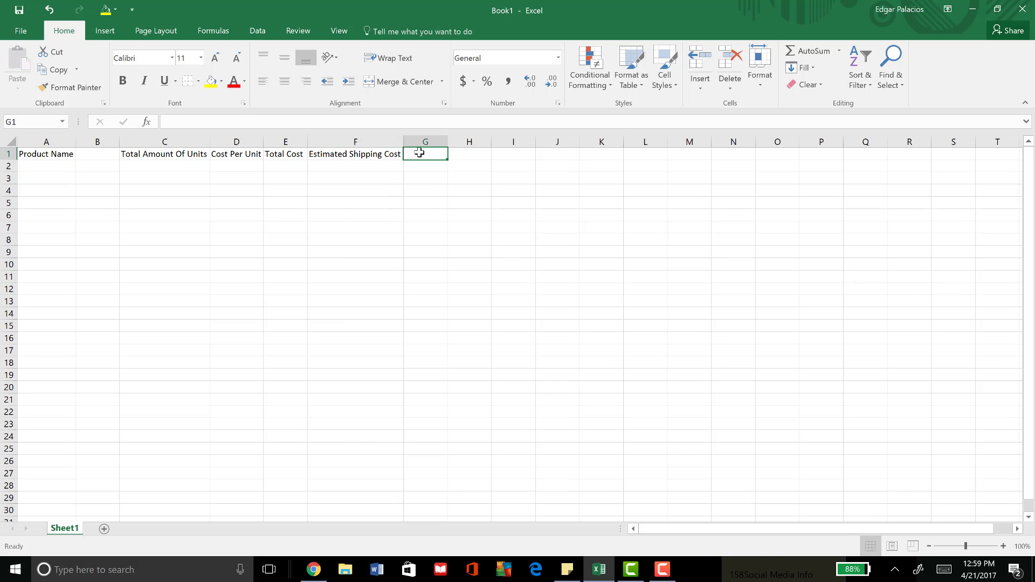
{"action": "type", "text": "E"}
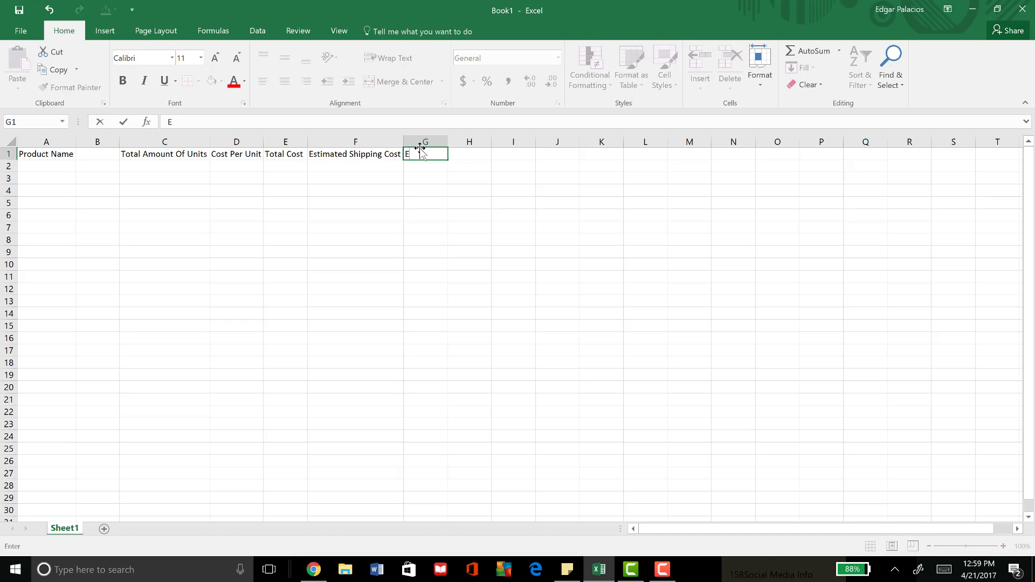
{"action": "type", "text": "stimated Cost"}
{"action": "left_click", "coordinate": [421, 142]}
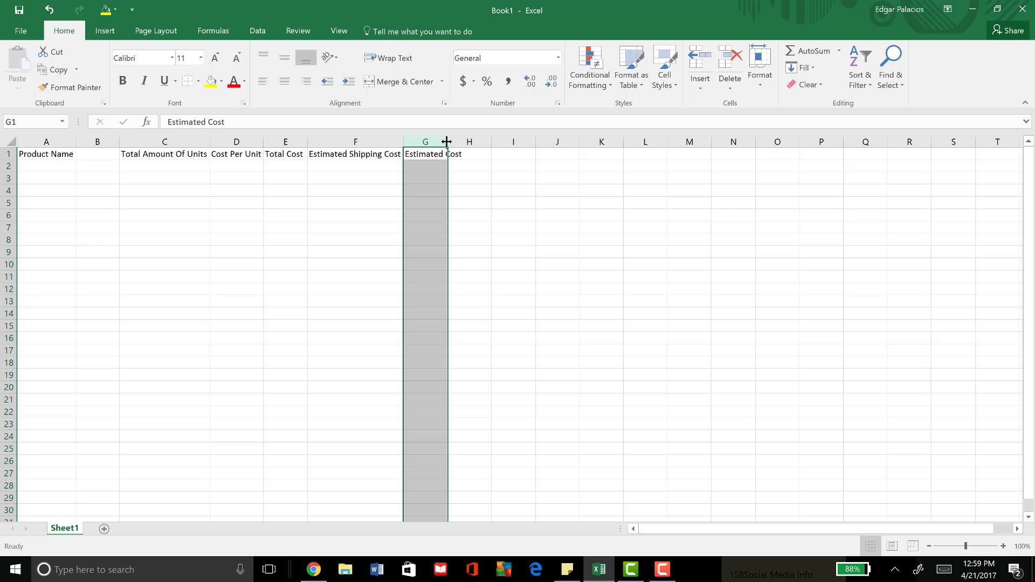
{"action": "double_click", "coordinate": [448, 142]}
Step: Enter the header "Amazon Fees" in cell H1 and fit column H's width to the text
{"action": "left_click", "coordinate": [480, 153]}
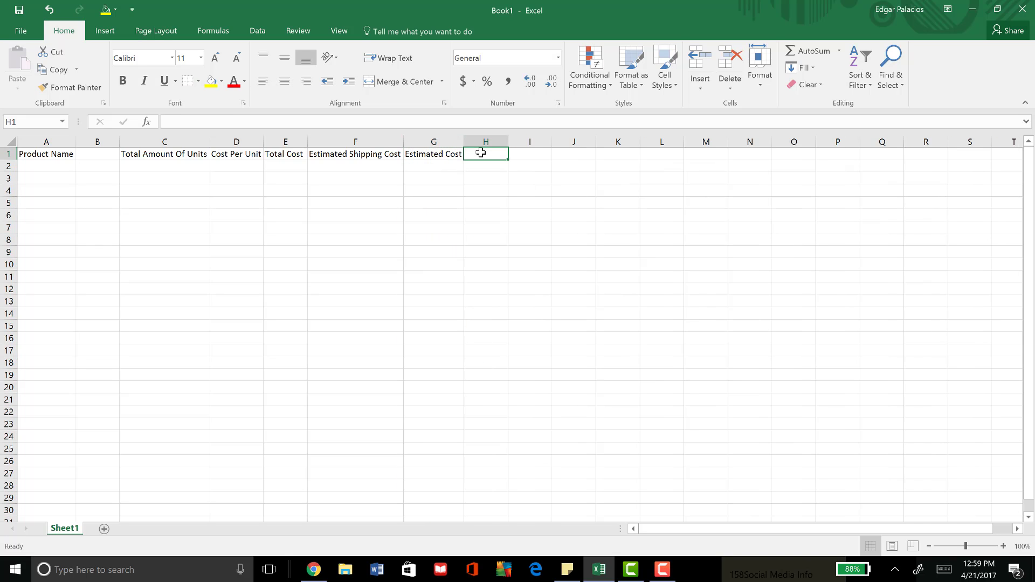
{"action": "type", "text": "A"}
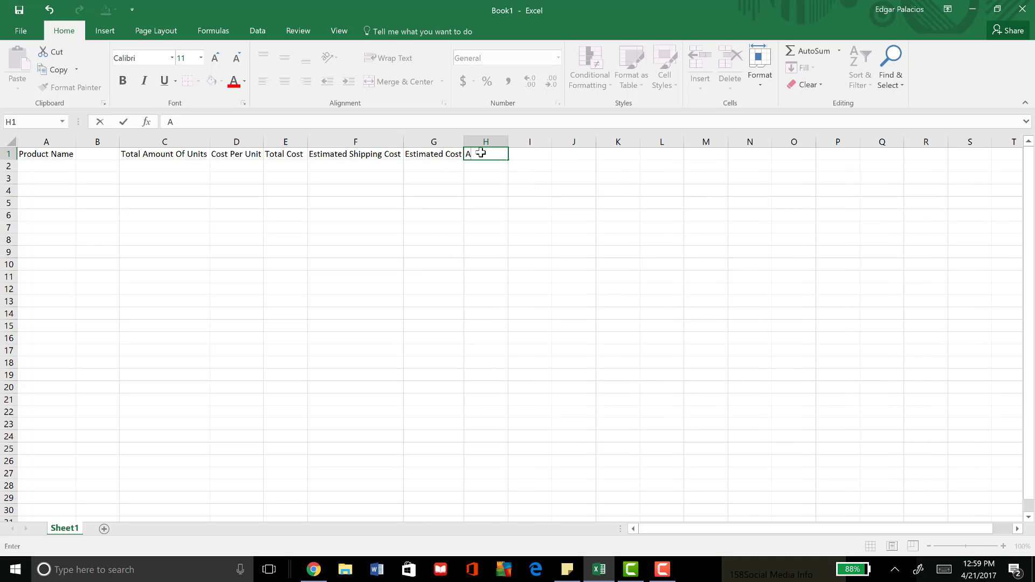
{"action": "type", "text": "mazon Fees"}
{"action": "left_click", "coordinate": [485, 142]}
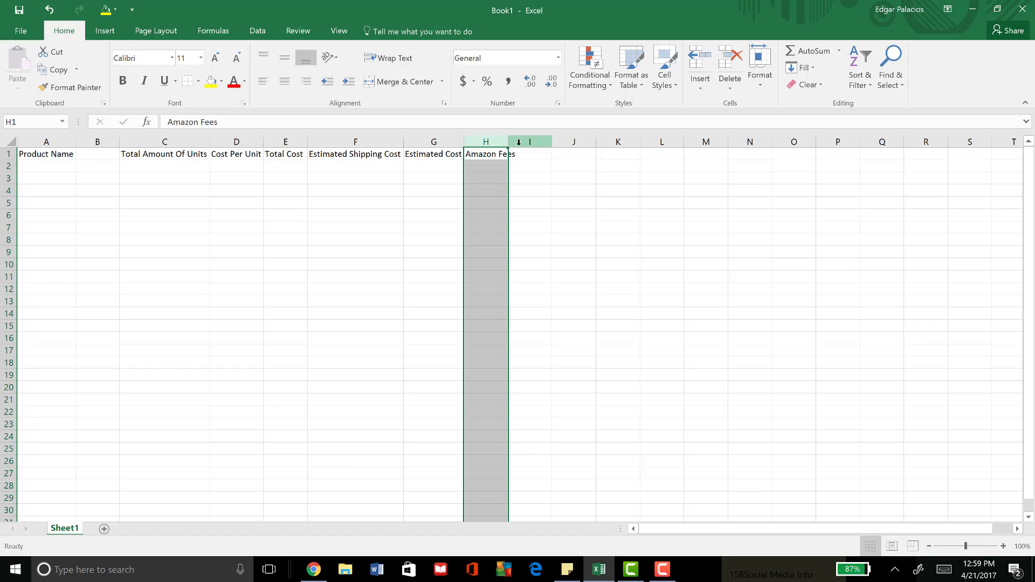
{"action": "double_click", "coordinate": [508, 141]}
Step: Enter the header "Cost Per Unit W/ Fees" in cell I1 and fit column I's width to the text
{"action": "left_click", "coordinate": [534, 157]}
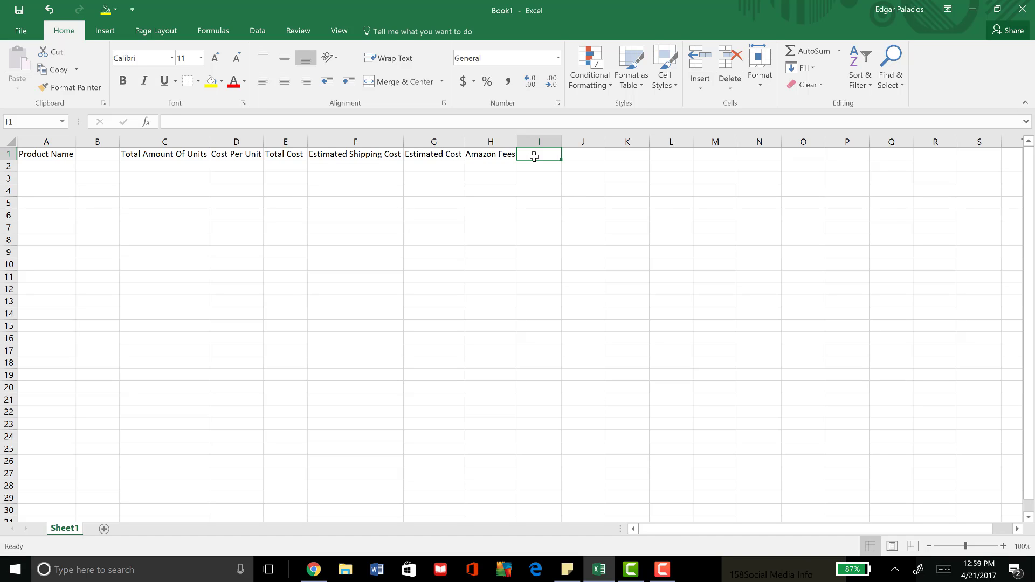
{"action": "type", "text": "Cost"}
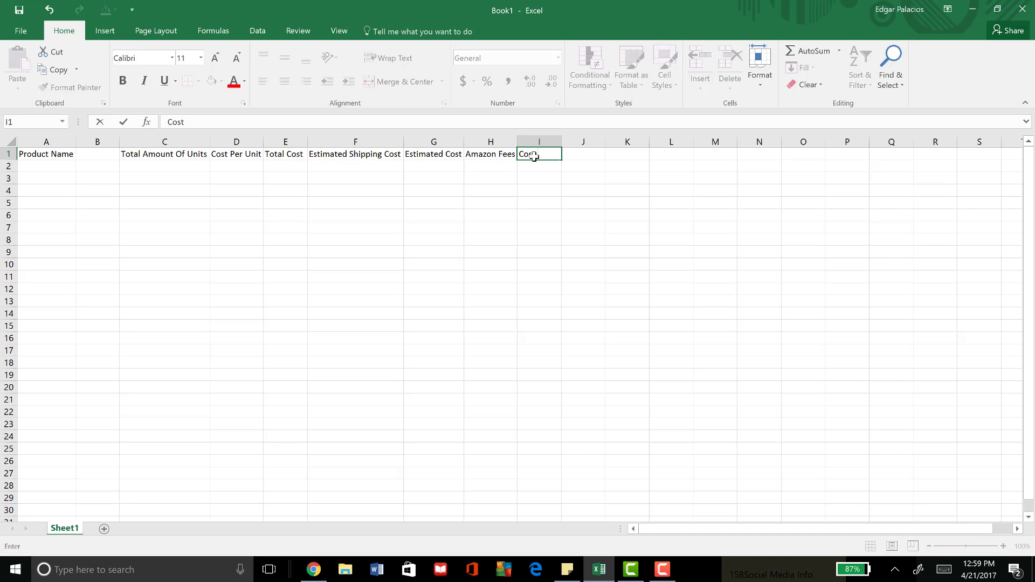
{"action": "type", "text": " Per Unit W/ Fees"}
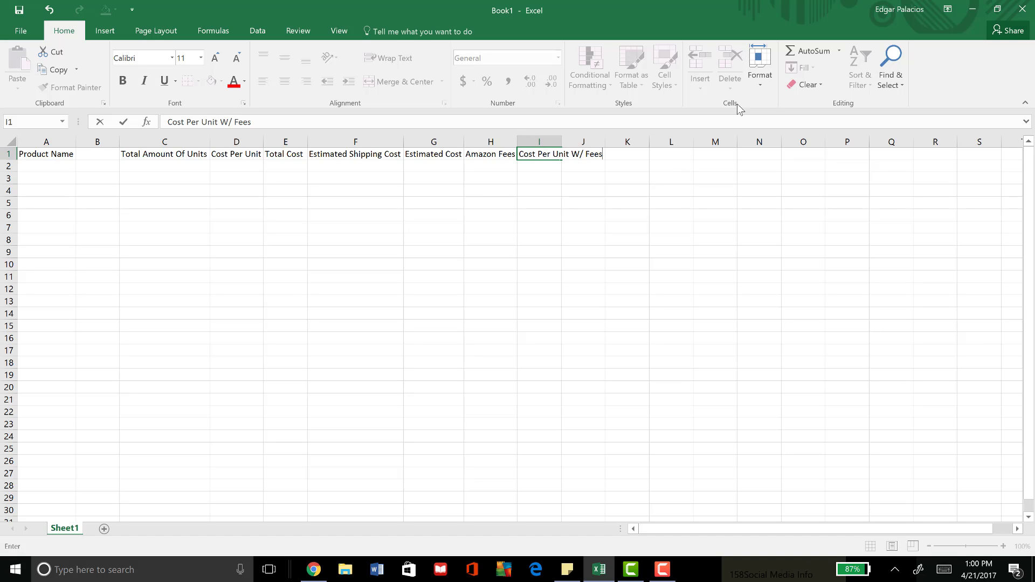
{"action": "left_click", "coordinate": [563, 143]}
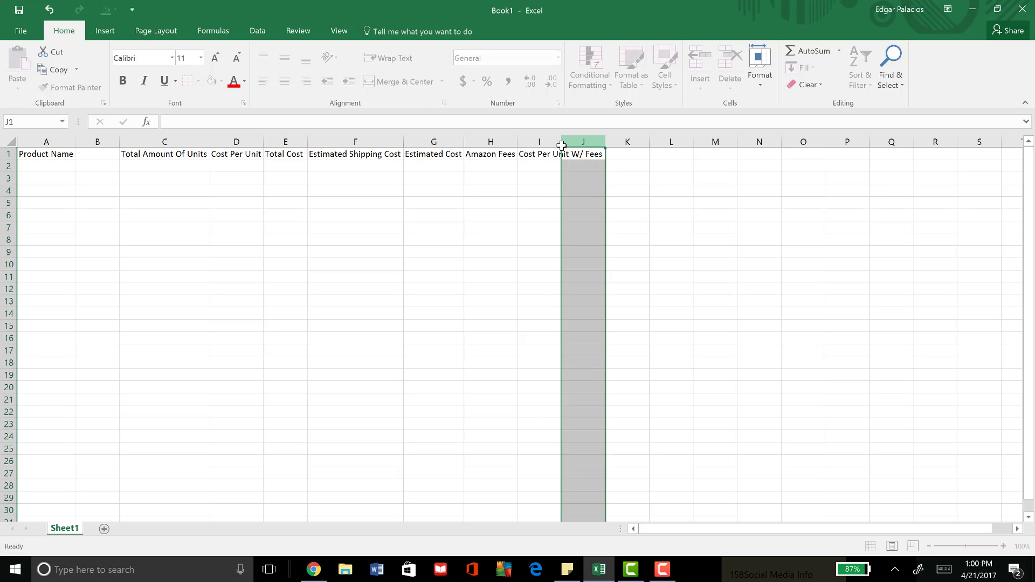
{"action": "double_click", "coordinate": [562, 146]}
Step: Enter the header "Estimated Listing Price" in cell J1 and fit column J's width to the text
{"action": "left_click", "coordinate": [625, 156]}
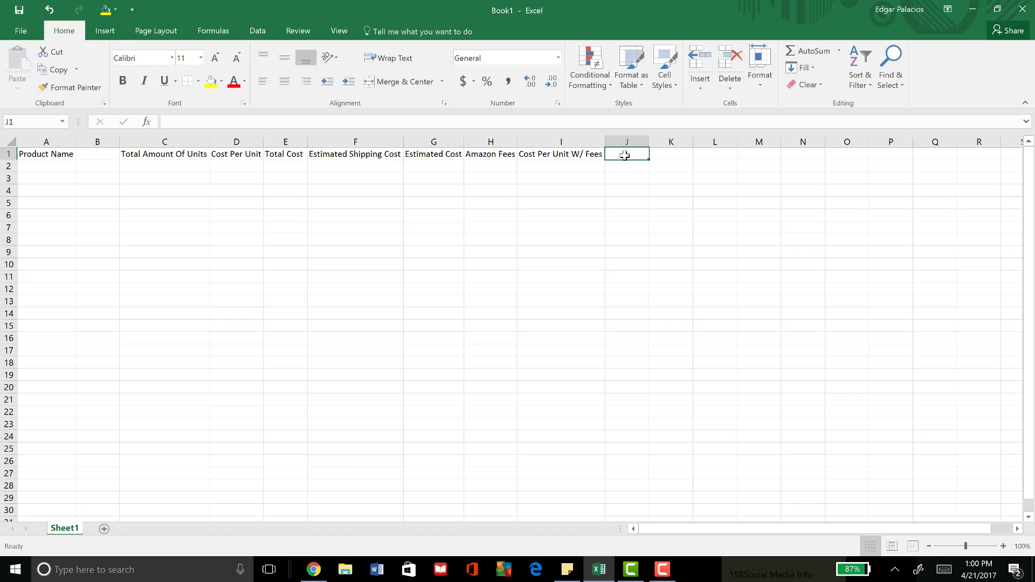
{"action": "type", "text": "Estimate"}
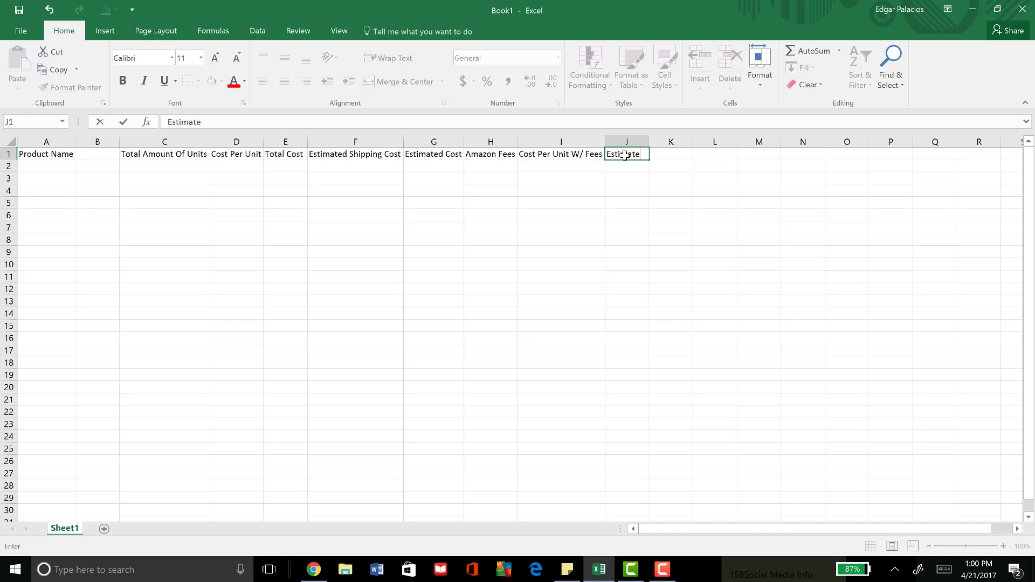
{"action": "type", "text": "d Listing Price"}
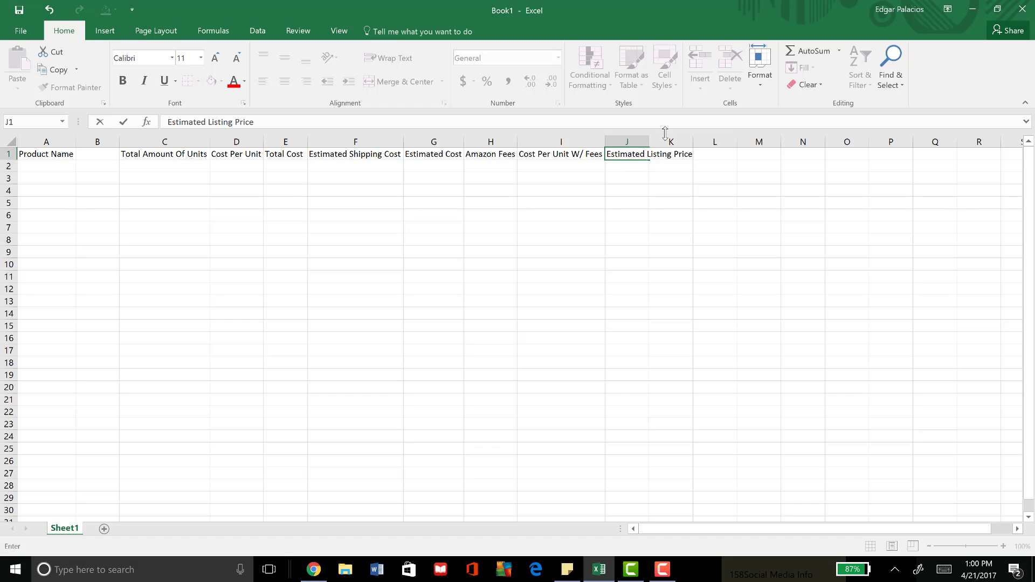
{"action": "left_click", "coordinate": [639, 142]}
{"action": "double_click", "coordinate": [650, 141]}
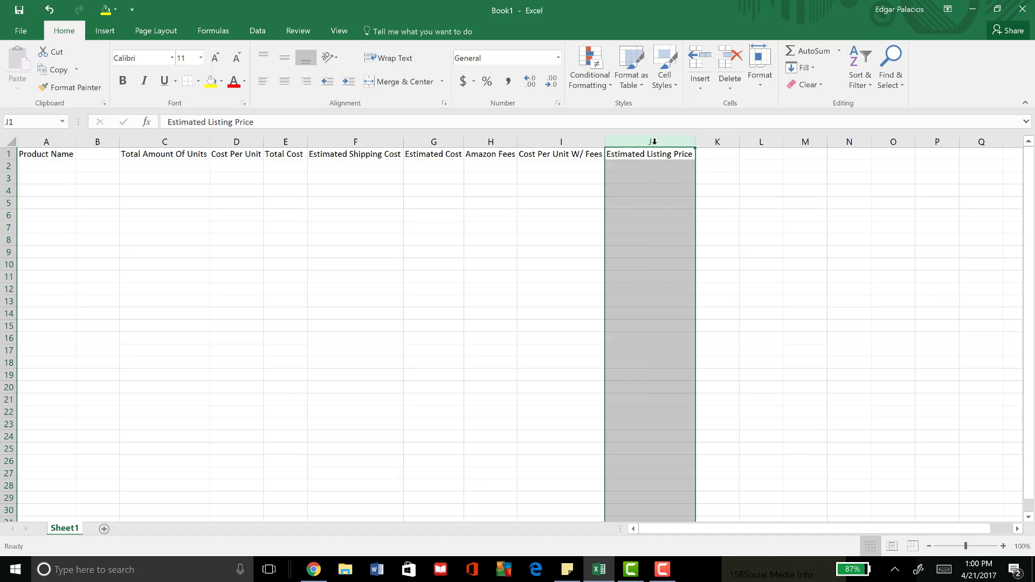
Step: Enter the header "Total Revenue Per Unit" in cell K1 and fit column K's width to the text
{"action": "left_click", "coordinate": [708, 153]}
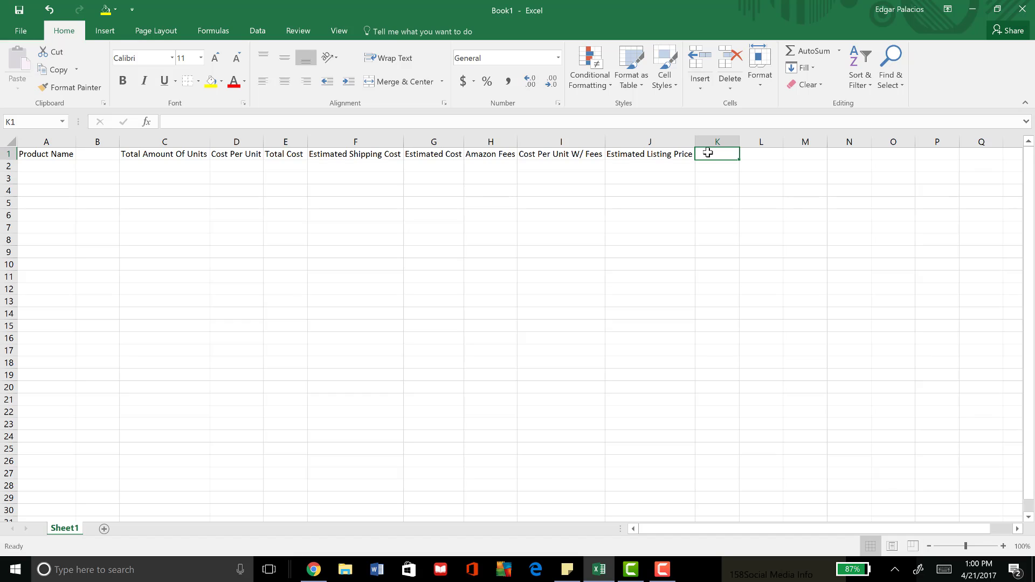
{"action": "type", "text": "Total"}
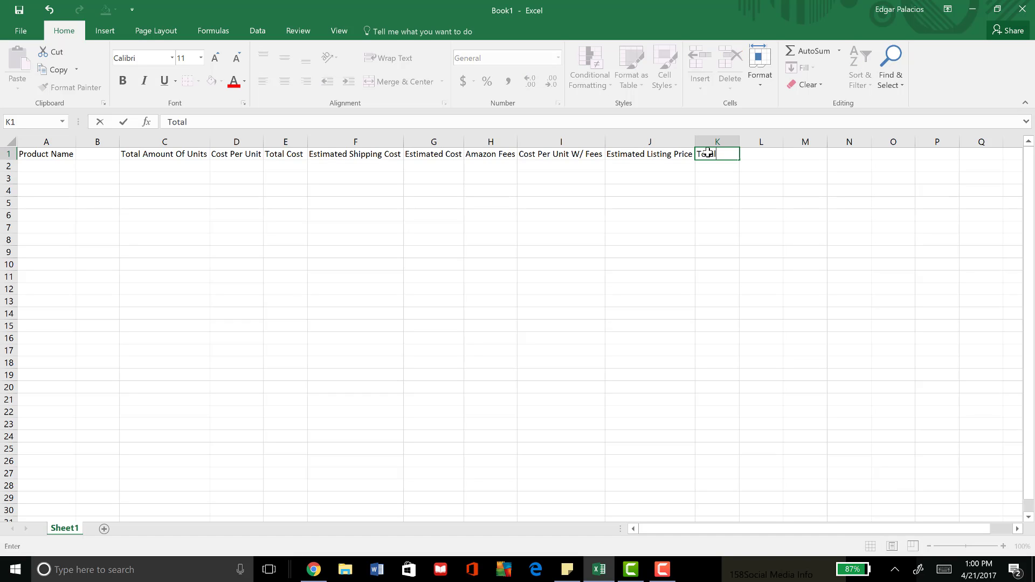
{"action": "type", "text": " Revenue Per Unit"}
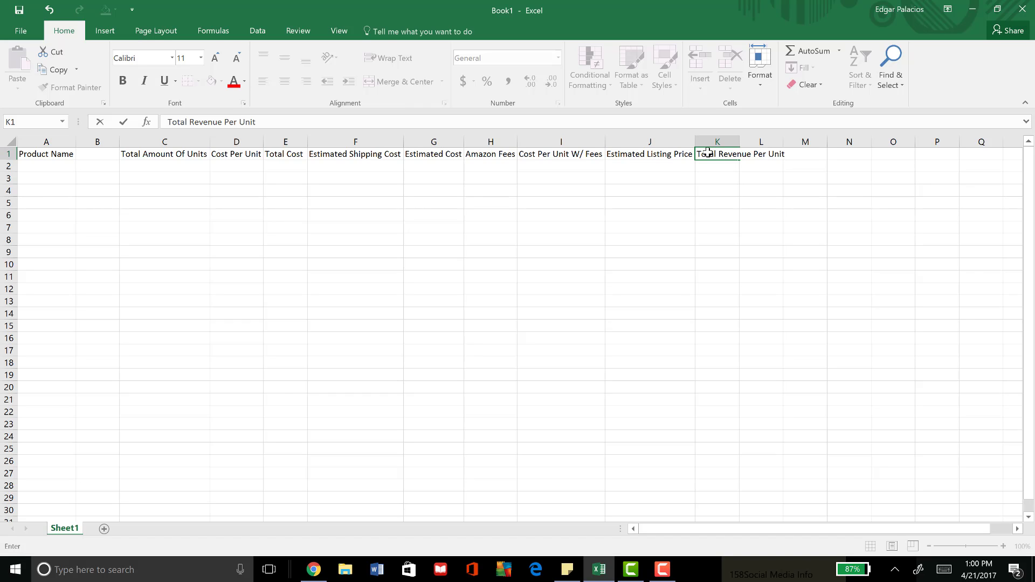
{"action": "left_click", "coordinate": [722, 141]}
{"action": "double_click", "coordinate": [740, 142]}
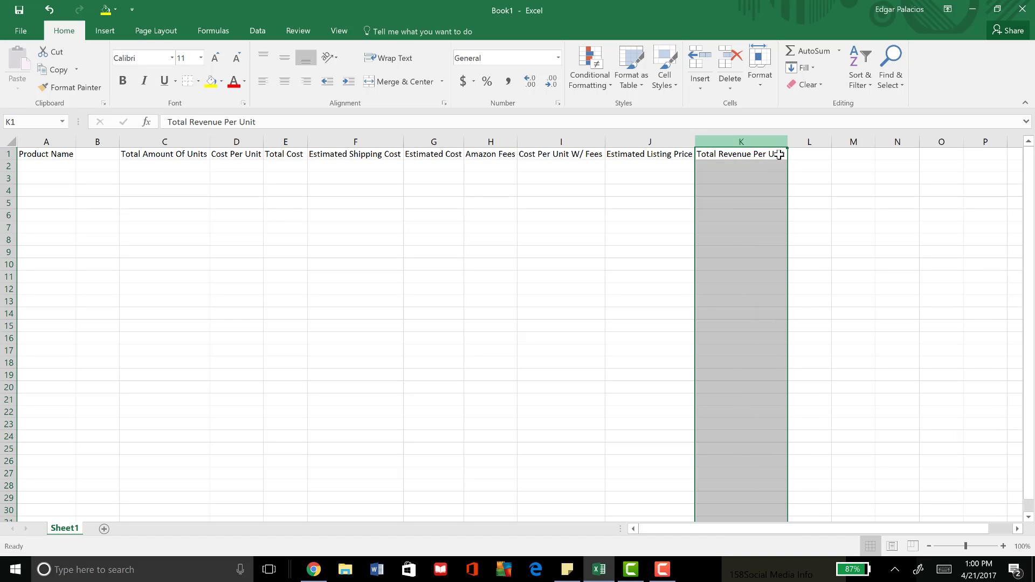
Step: Enter the header "Total Profit Per Unit" in cell L1 and fit column L's width to the text
{"action": "left_click", "coordinate": [794, 165]}
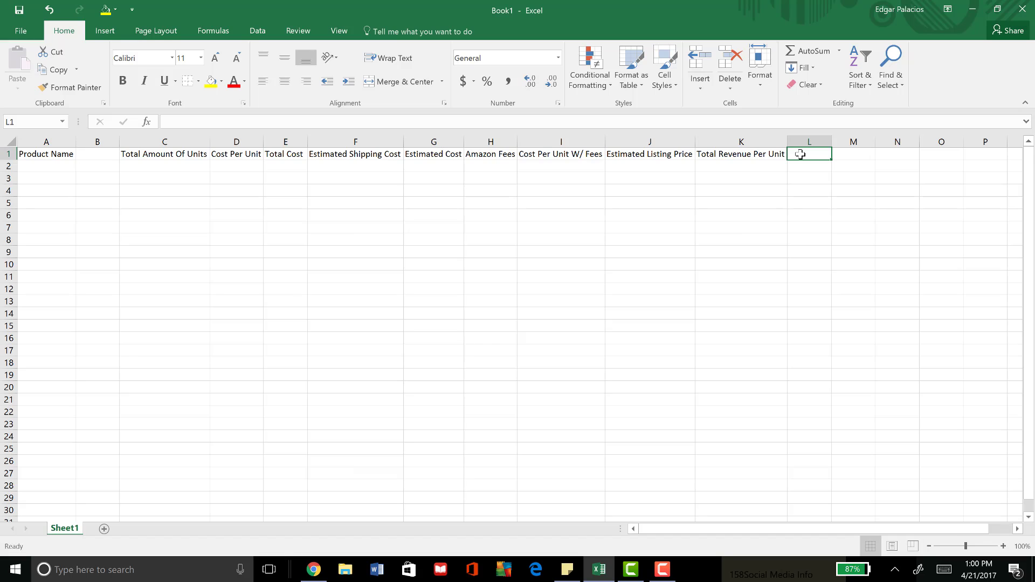
{"action": "type", "text": "T"}
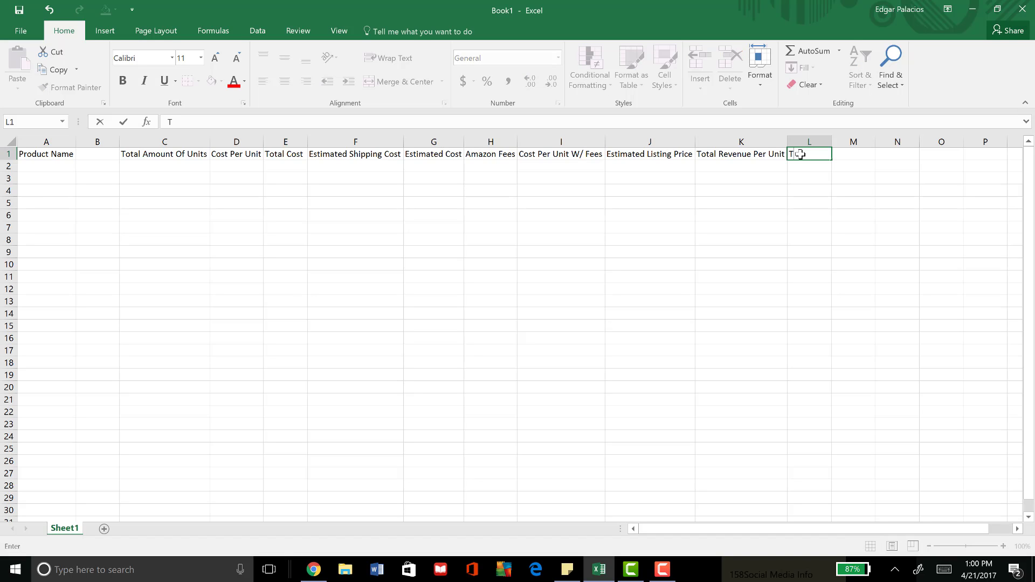
{"action": "type", "text": "otal Profit Per Uni"}
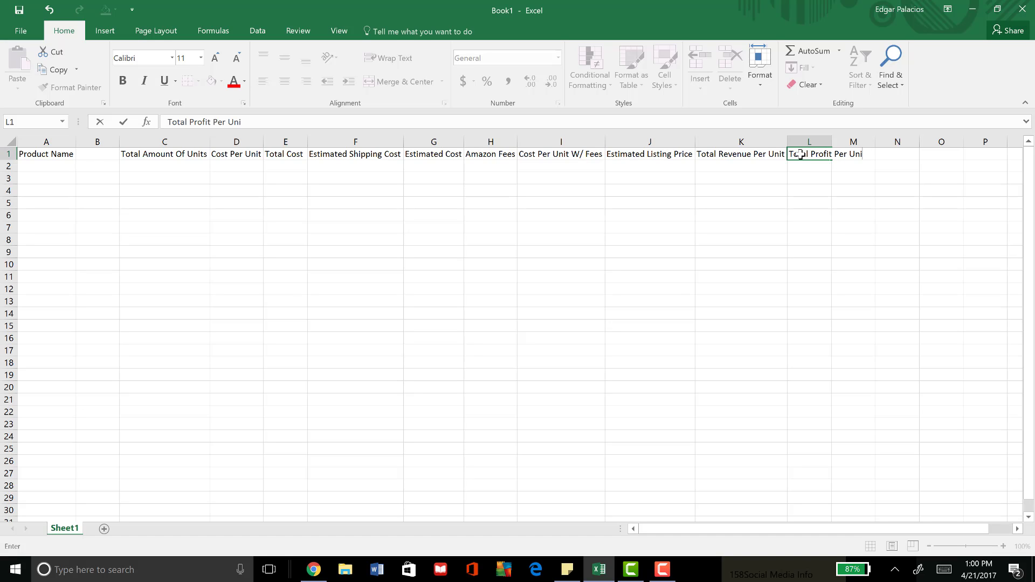
{"action": "type", "text": "t"}
{"action": "left_click", "coordinate": [801, 155]}
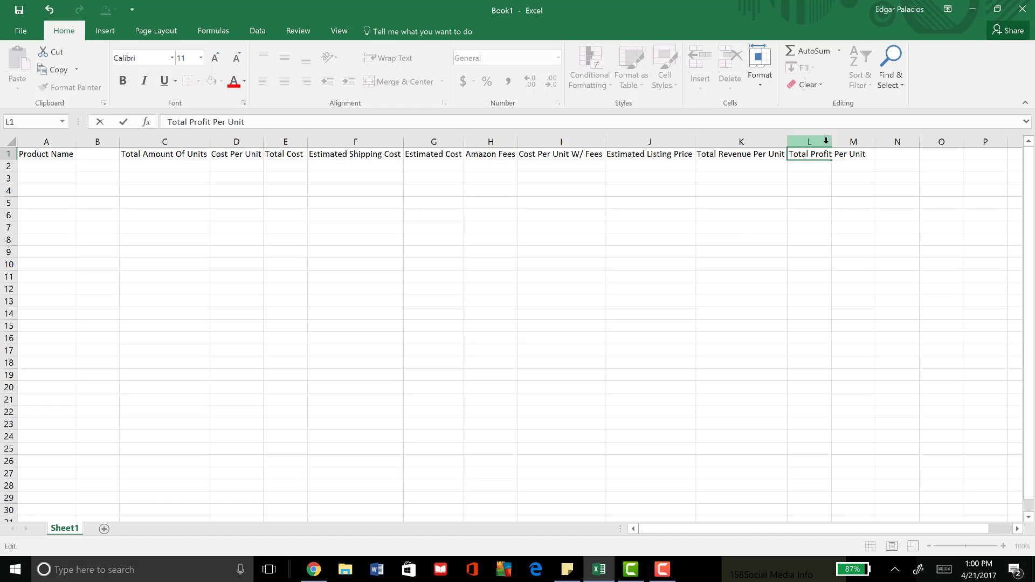
{"action": "left_click", "coordinate": [826, 140]}
{"action": "double_click", "coordinate": [832, 141]}
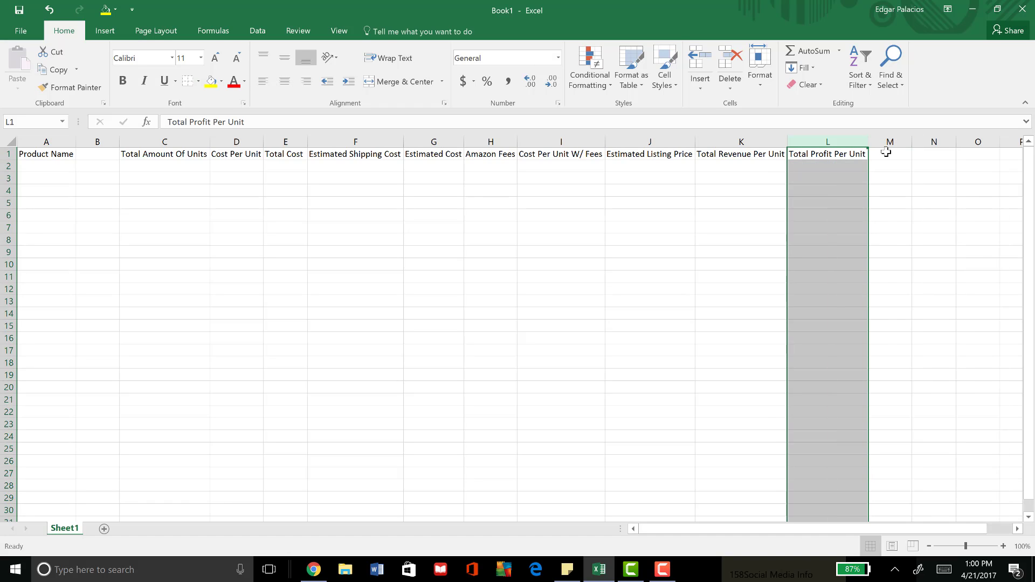
Step: Enter the header "Total Revenue Per Order" in cell M1 and widen column M to show the full text
{"action": "left_click", "coordinate": [886, 153]}
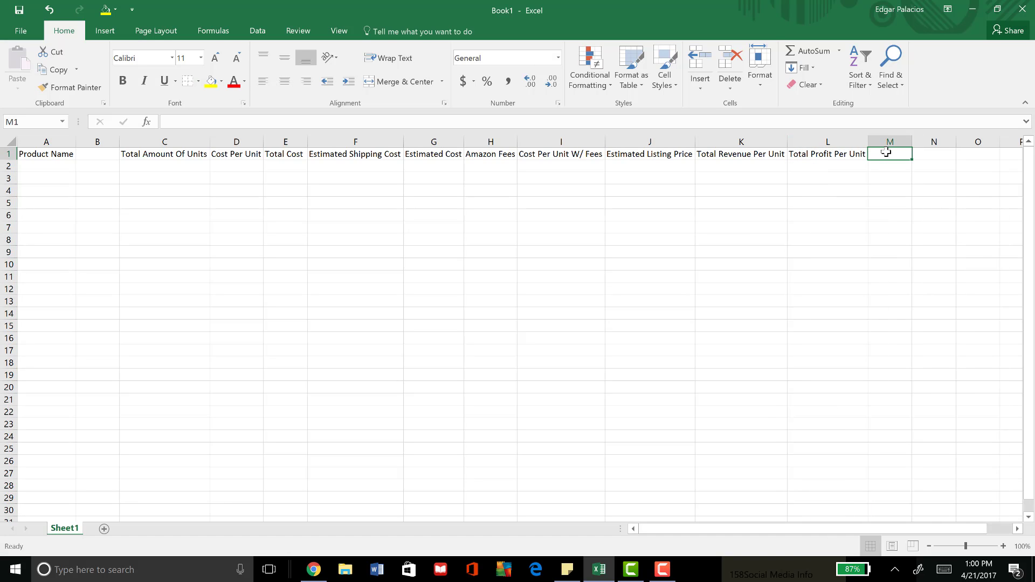
{"action": "type", "text": "T"}
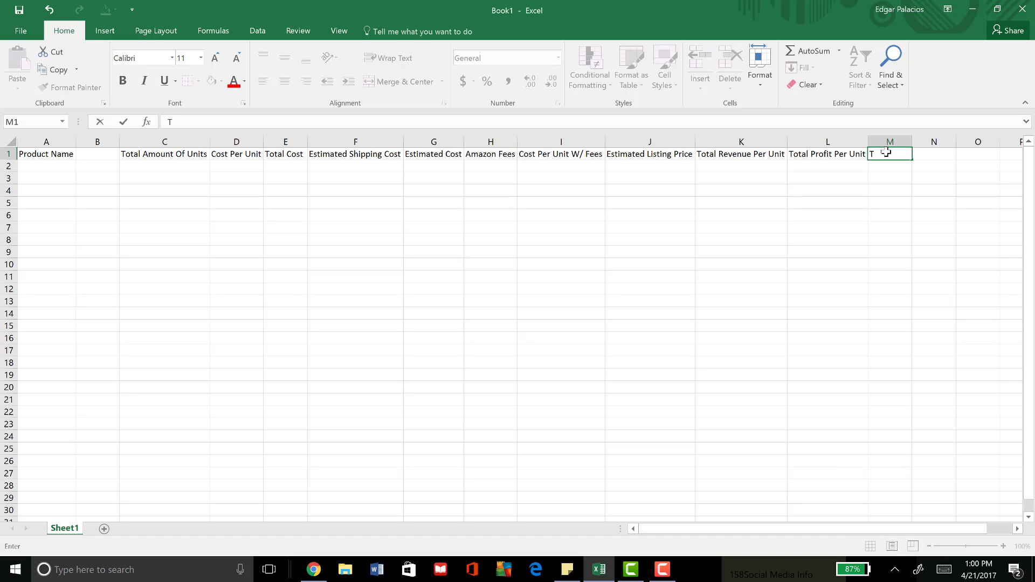
{"action": "type", "text": "otal Revenue Per Or"}
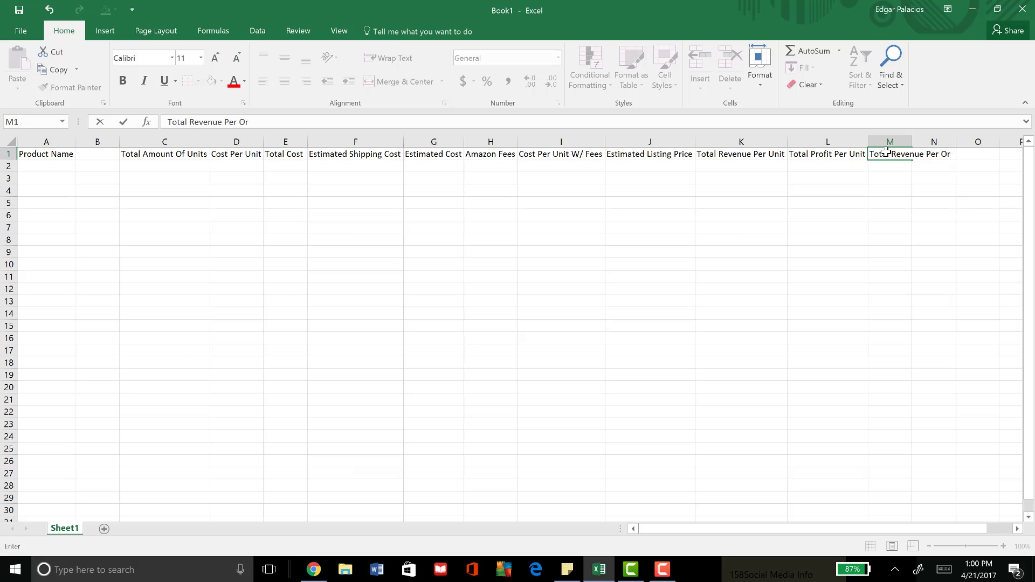
{"action": "type", "text": "der"}
{"action": "left_click", "coordinate": [887, 166]}
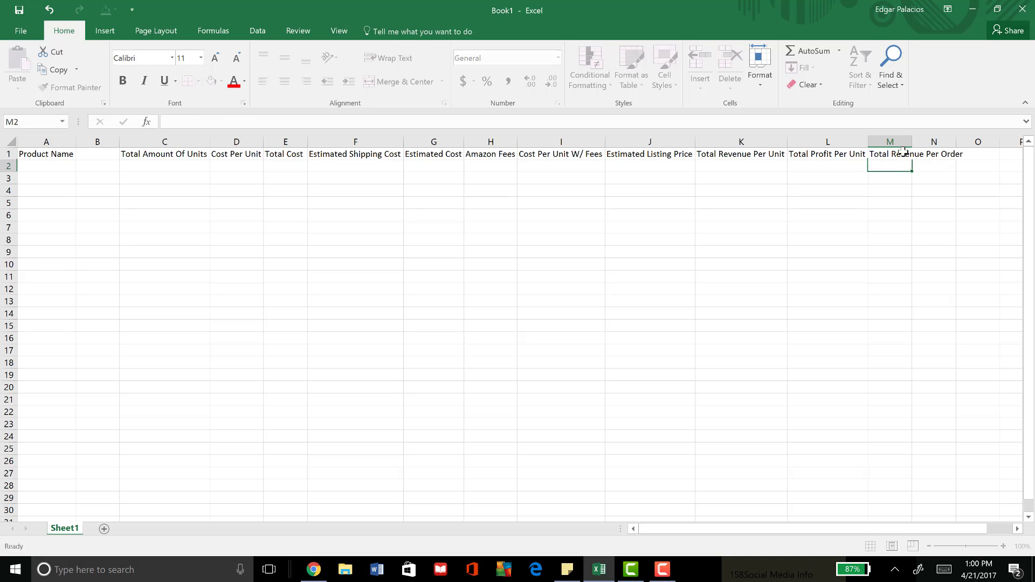
{"action": "left_click_drag", "start_coordinate": [912, 141], "coordinate": [966, 142]}
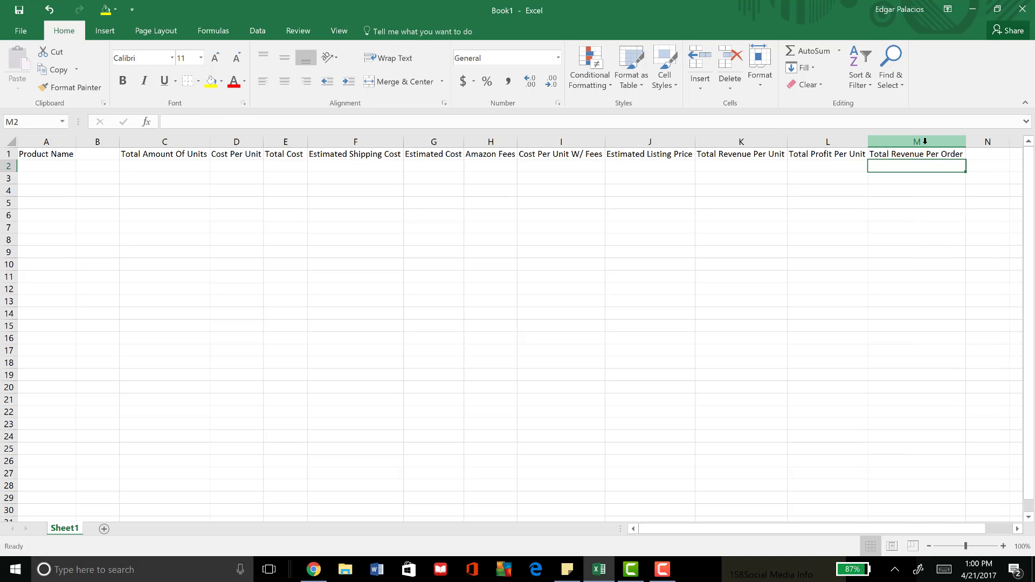
Step: Enter the header "Total Profit For Product" in cell N1 and fit column N's width to the text
{"action": "scroll", "coordinate": [926, 142], "scroll_direction": "right", "scroll_amount": 6}
{"action": "scroll", "coordinate": [925, 141], "scroll_direction": "right", "scroll_amount": 2}
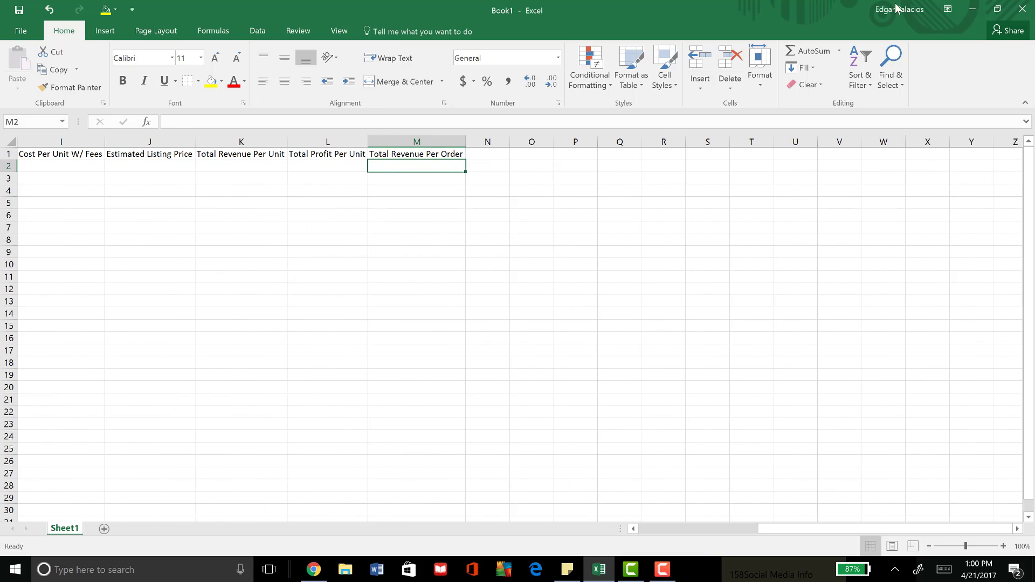
{"action": "left_click", "coordinate": [500, 153]}
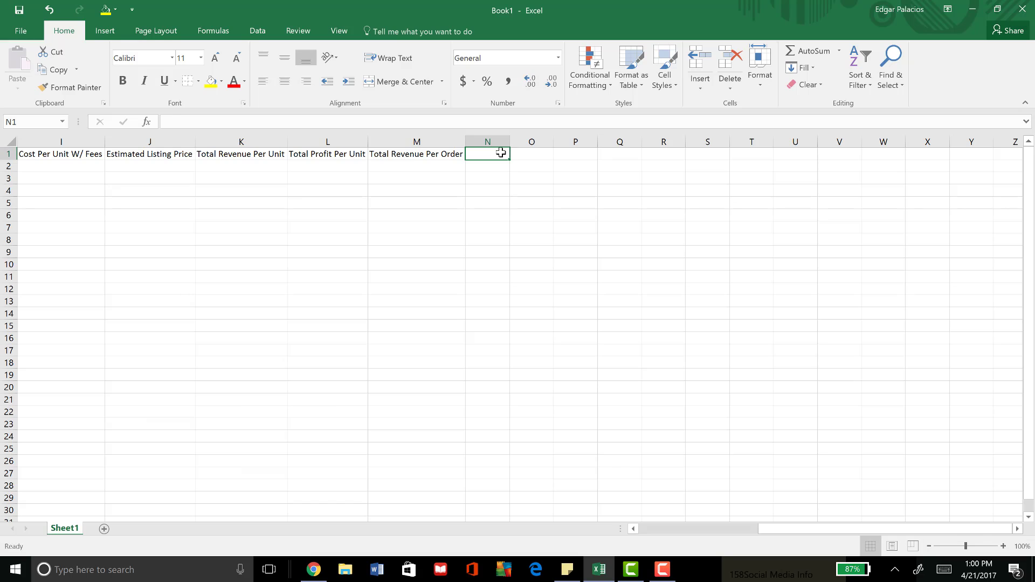
{"action": "type", "text": "Total P"}
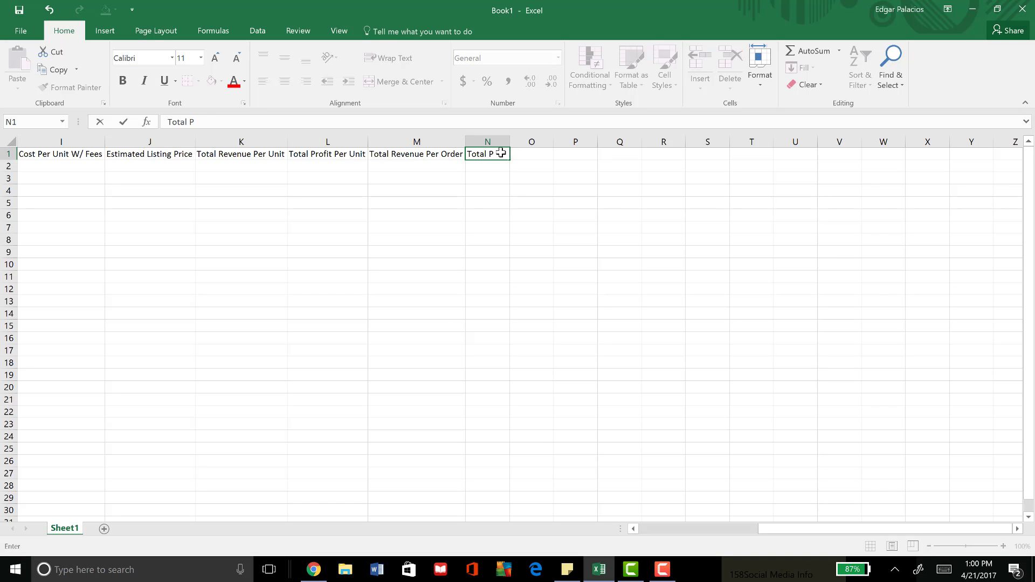
{"action": "type", "text": "rofit Per"}
{"action": "key", "text": "BackSpace"}
{"action": "type", "text": "for"}
{"action": "key", "text": "BackSpace"}
{"action": "key", "text": "BackSpace"}
{"action": "key", "text": "BackSpace"}
{"action": "type", "text": "For Product"}
{"action": "left_click", "coordinate": [490, 202]}
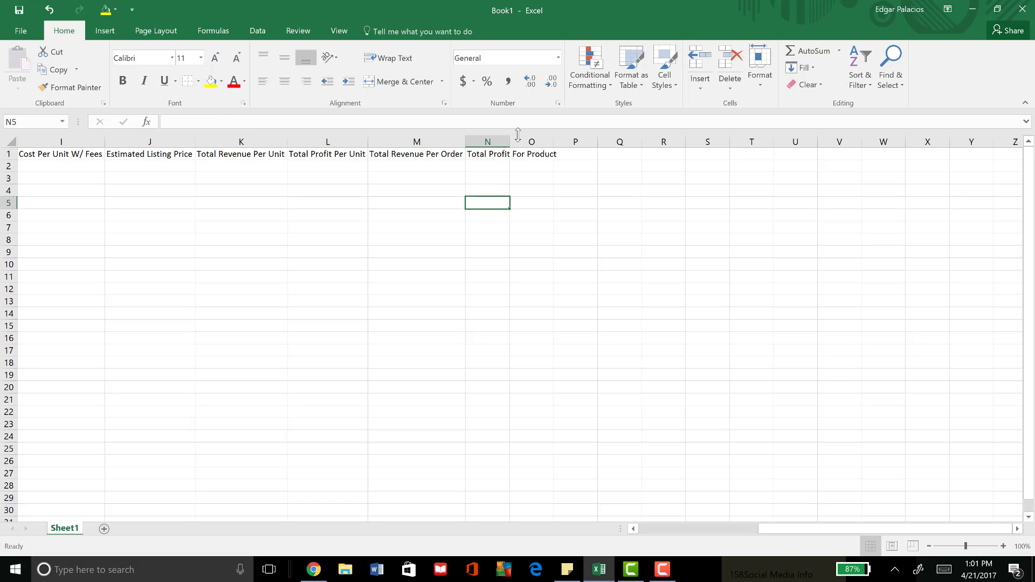
{"action": "double_click", "coordinate": [508, 139]}
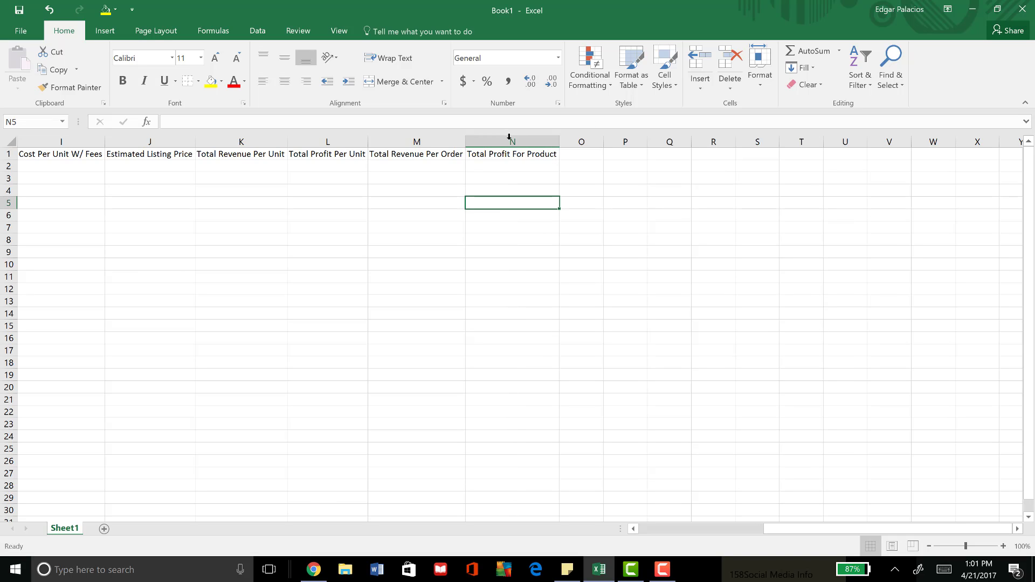
Step: Enter the header "Profit After Reinvesting" in cell O1 and fit column O's width to the text
{"action": "left_click", "coordinate": [567, 155]}
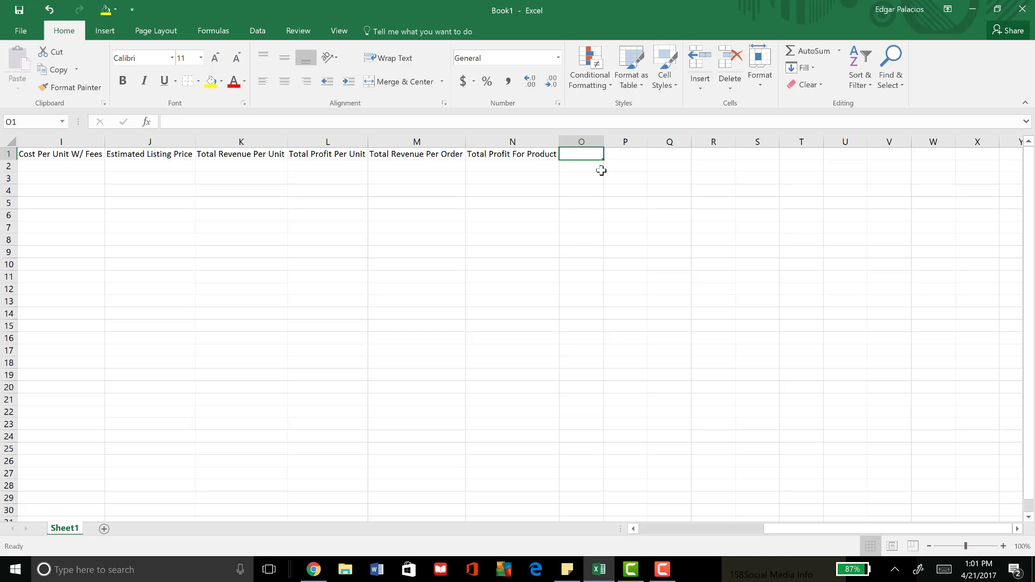
{"action": "type", "text": "Profit A"}
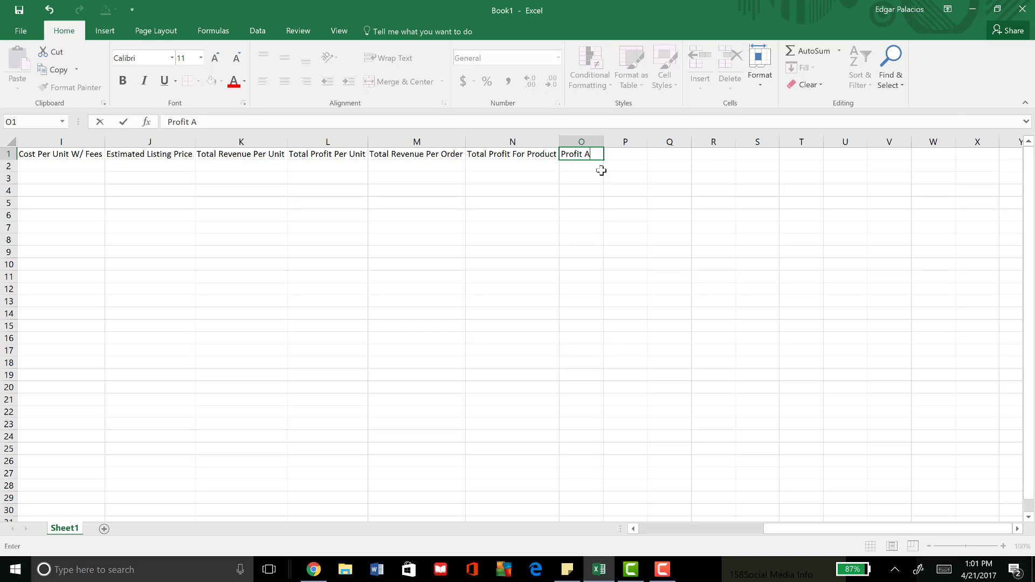
{"action": "type", "text": "fter Reinvesting"}
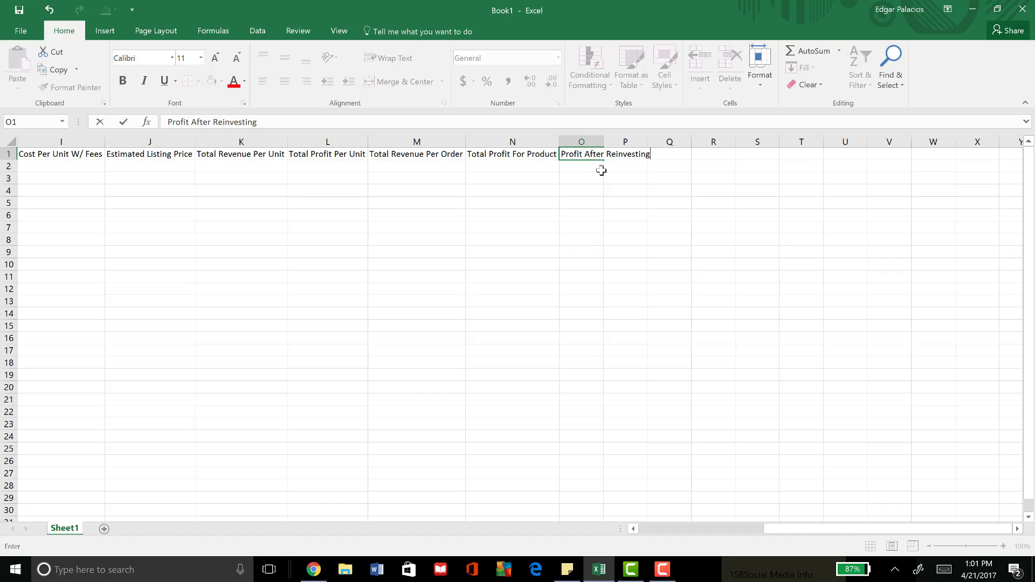
{"action": "key", "text": "Return"}
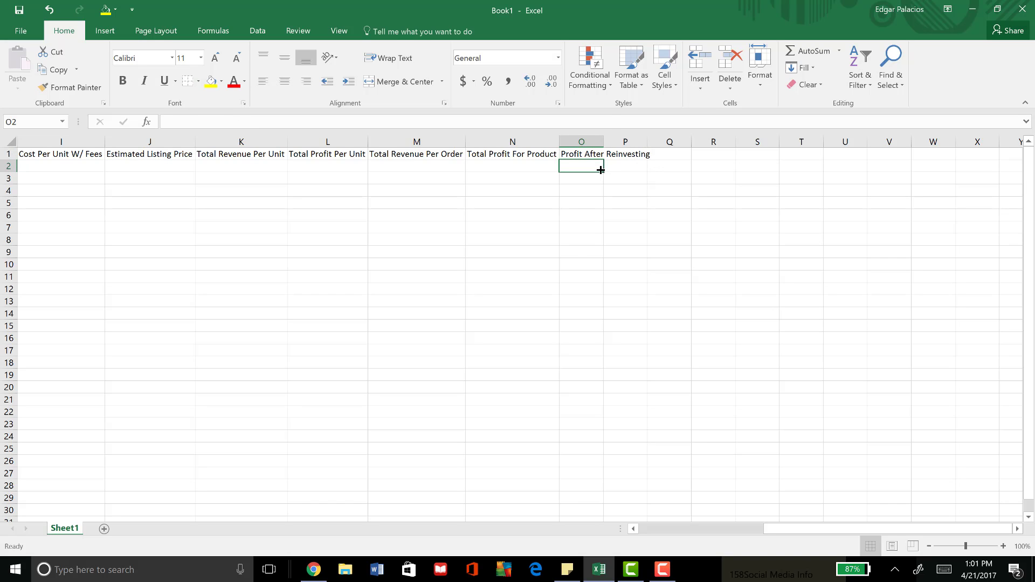
{"action": "double_click", "coordinate": [603, 140]}
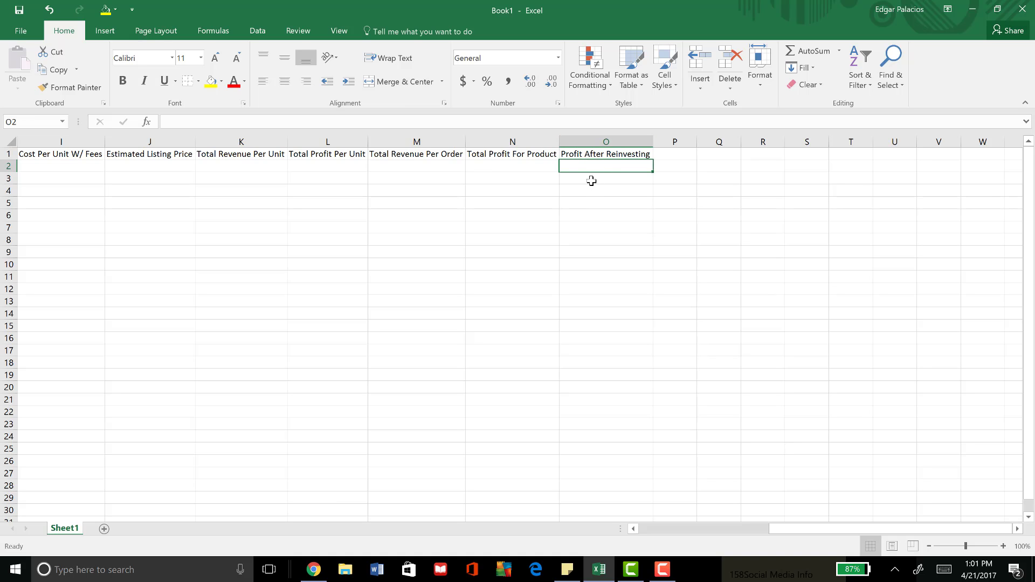
Step: Return to the first columns of the sheet and set the zoom to 86% to view all headers from A to O
{"action": "key", "text": "Left"}
{"action": "key", "text": "Left"}
{"action": "key", "text": "Left"}
{"action": "key", "text": "Left"}
{"action": "key", "text": "Left"}
{"action": "key", "text": "Left"}
{"action": "key", "text": "Left"}
{"action": "key", "text": "Left"}
{"action": "key", "text": "Left"}
{"action": "key", "text": "Left"}
{"action": "key", "text": "Left"}
{"action": "key", "text": "Left"}
{"action": "key", "text": "Left"}
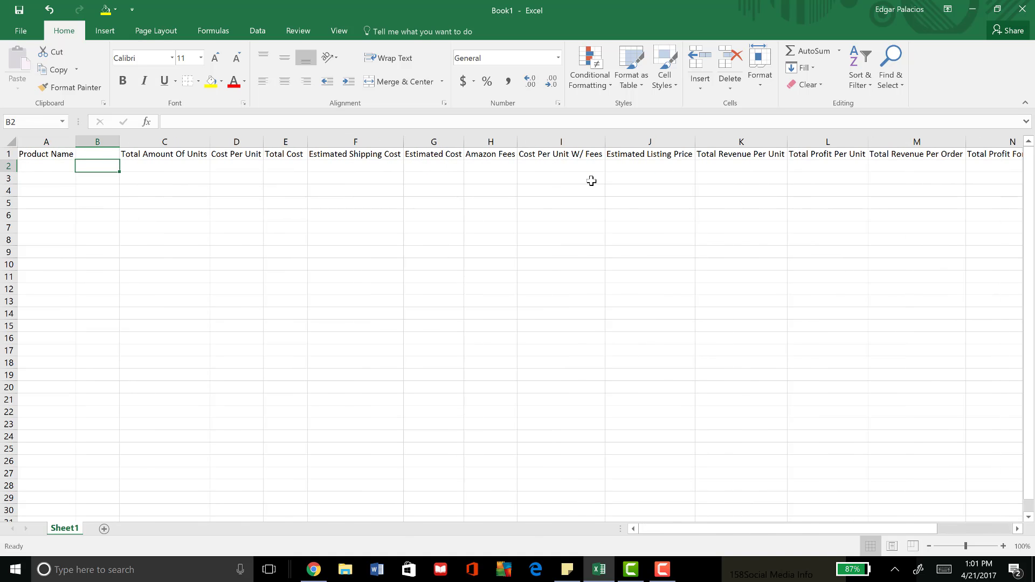
{"action": "scroll", "coordinate": [591, 181], "scroll_direction": "down", "scroll_amount": 2}
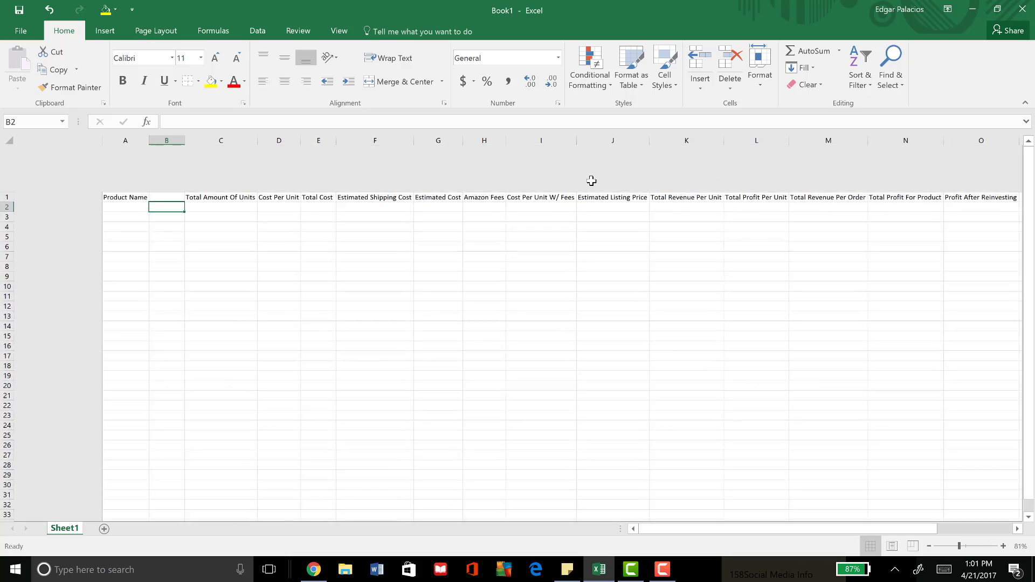
{"action": "scroll", "coordinate": [591, 180], "scroll_direction": "up", "scroll_amount": 1}
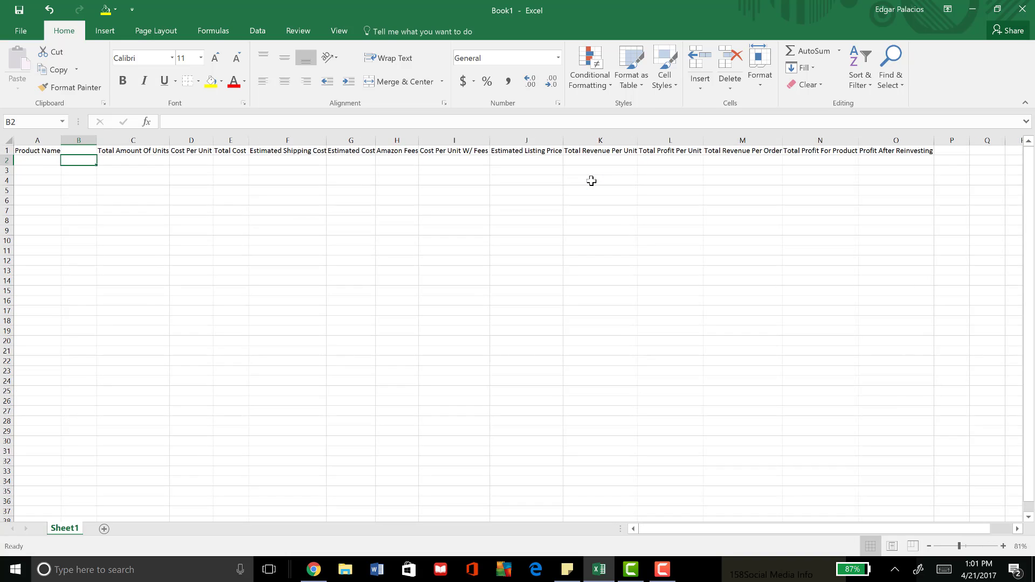
{"action": "scroll", "coordinate": [591, 181], "scroll_direction": "up", "scroll_amount": 1}
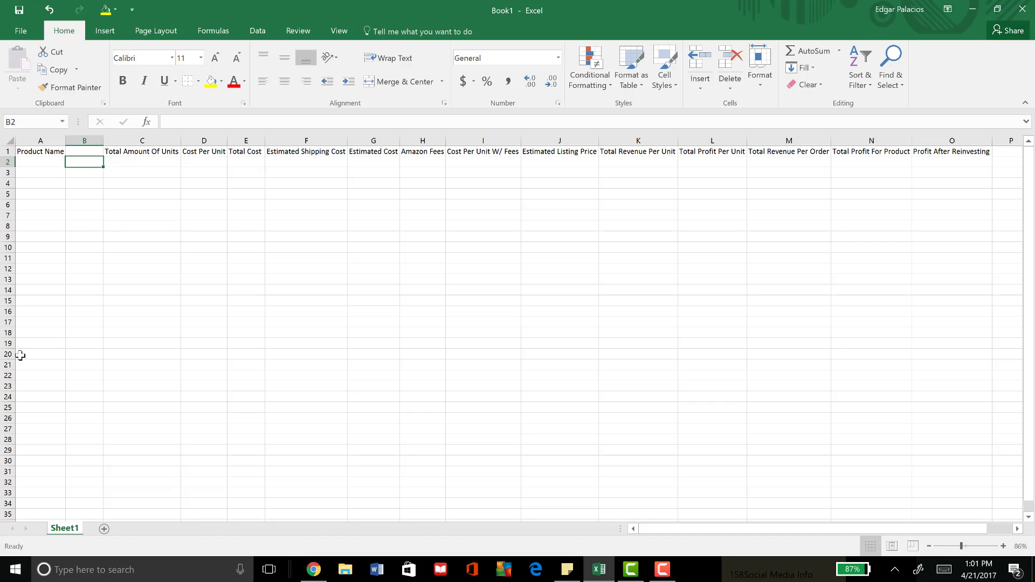
Step: Apply all borders to the table range A1:O20
{"action": "left_click", "coordinate": [26, 151]}
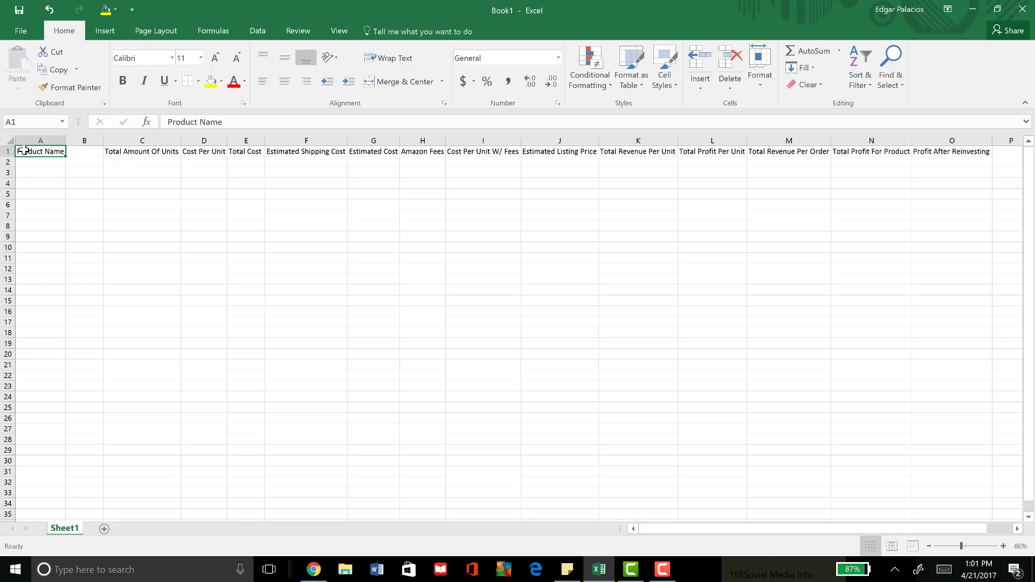
{"action": "left_click_drag", "start_coordinate": [26, 151], "coordinate": [957, 353]}
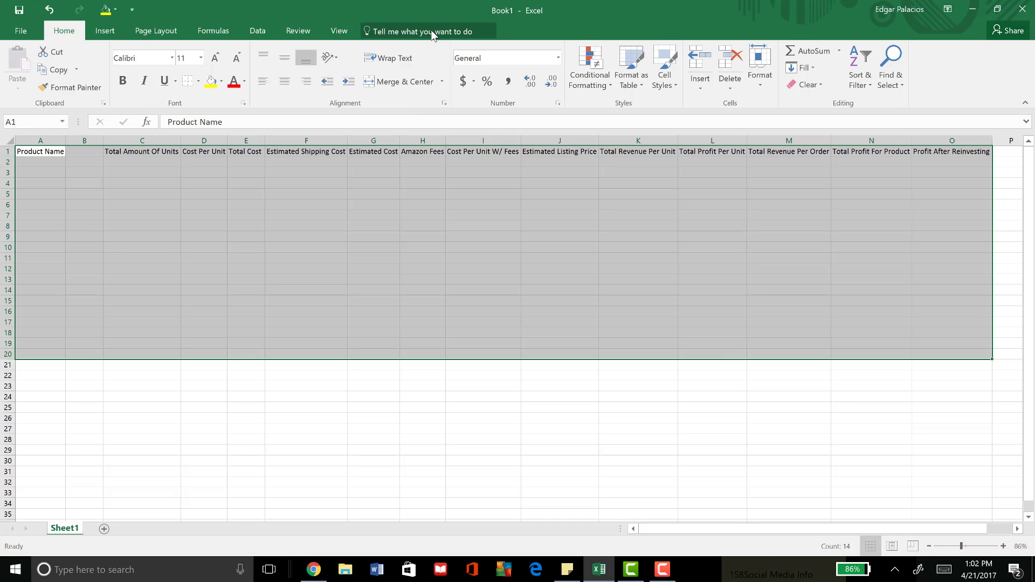
{"action": "left_click", "coordinate": [199, 82]}
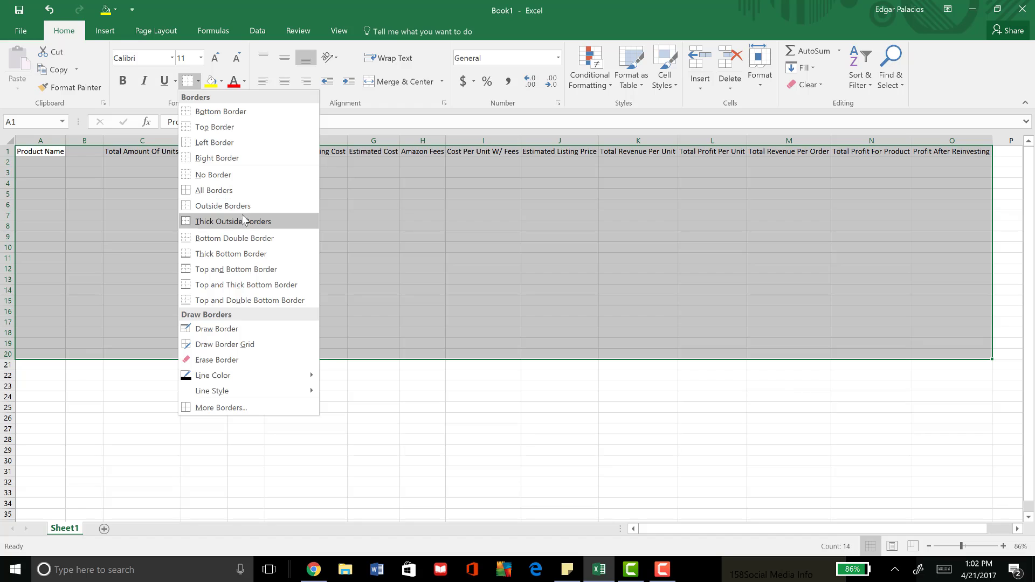
{"action": "left_click", "coordinate": [243, 221]}
Step: Add thick outside borders to the range A1:O20, followed by a top and bottom border
{"action": "left_click", "coordinate": [199, 81]}
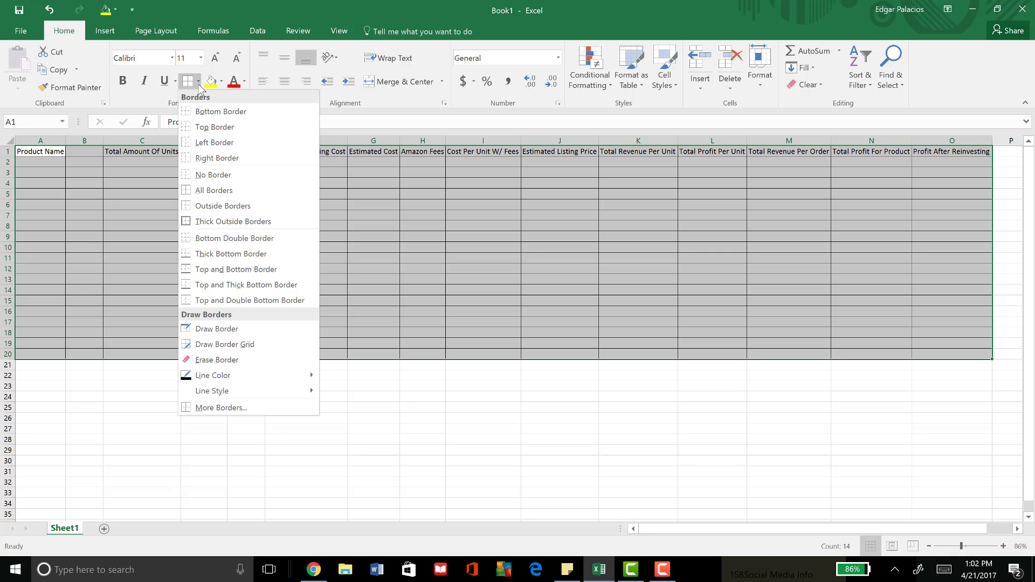
{"action": "left_click", "coordinate": [229, 222]}
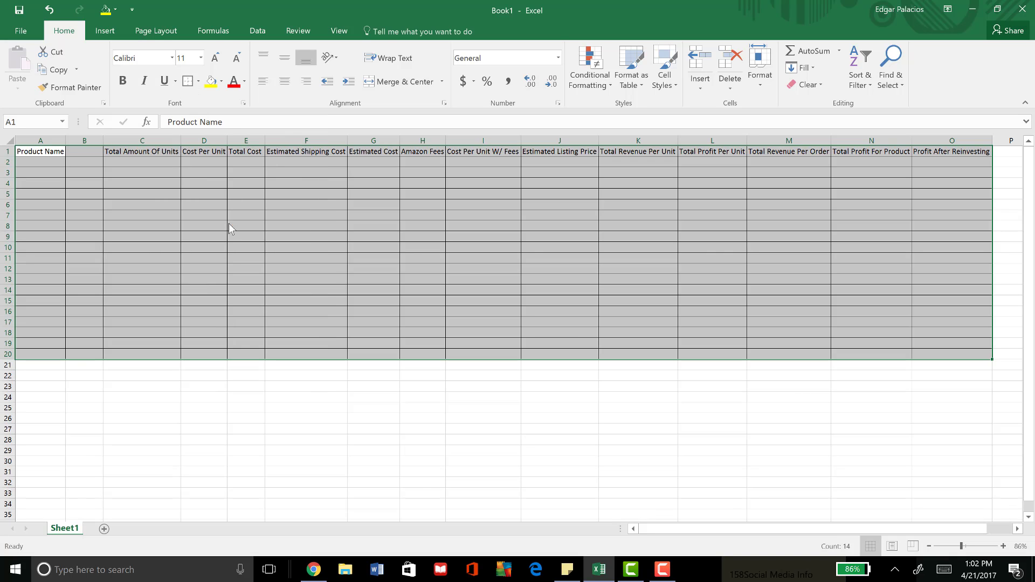
{"action": "left_click", "coordinate": [199, 82]}
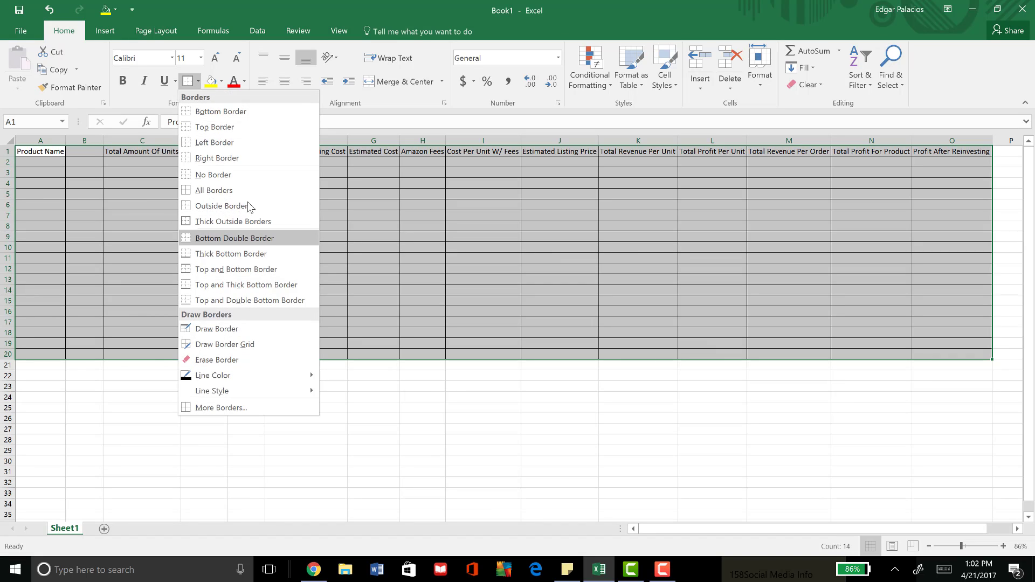
{"action": "left_click", "coordinate": [253, 270]}
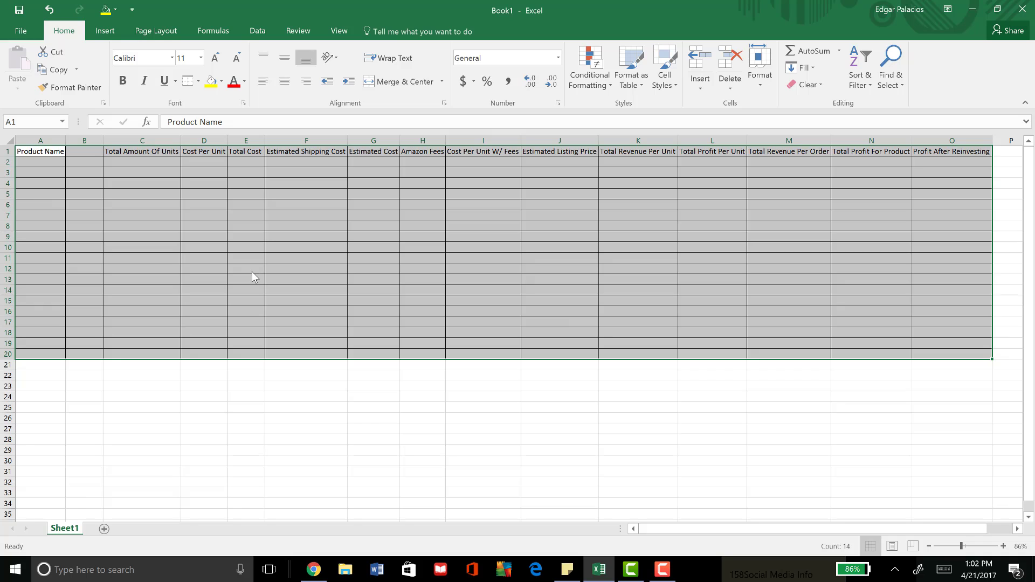
{"action": "left_click", "coordinate": [245, 243]}
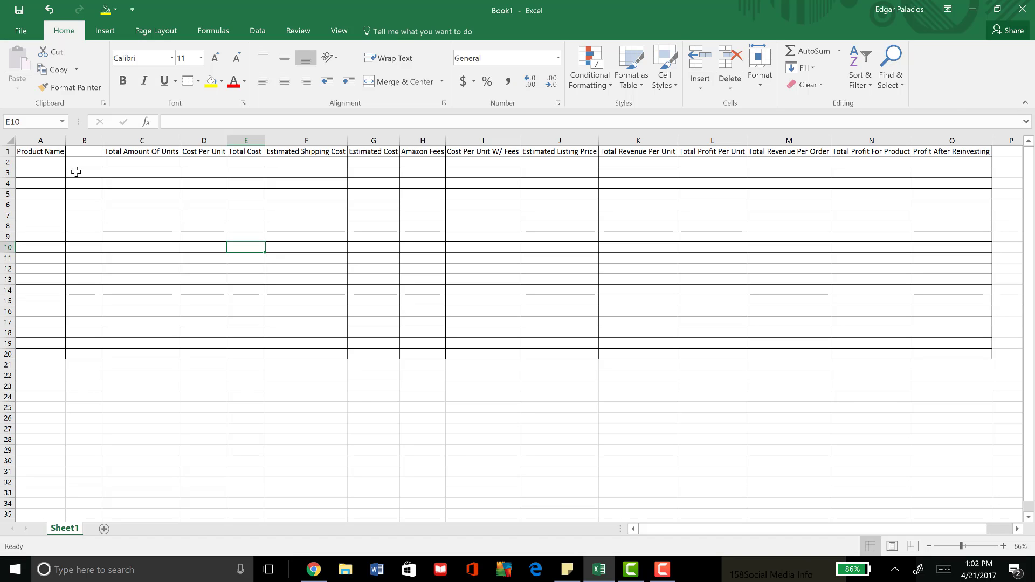
{"action": "left_click", "coordinate": [452, 211]}
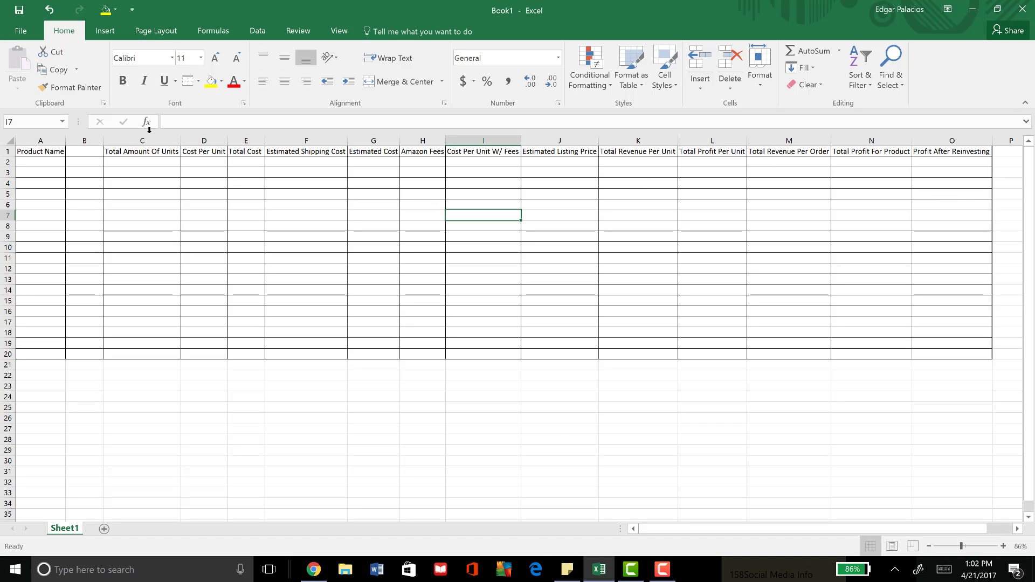
{"action": "left_click", "coordinate": [131, 161]}
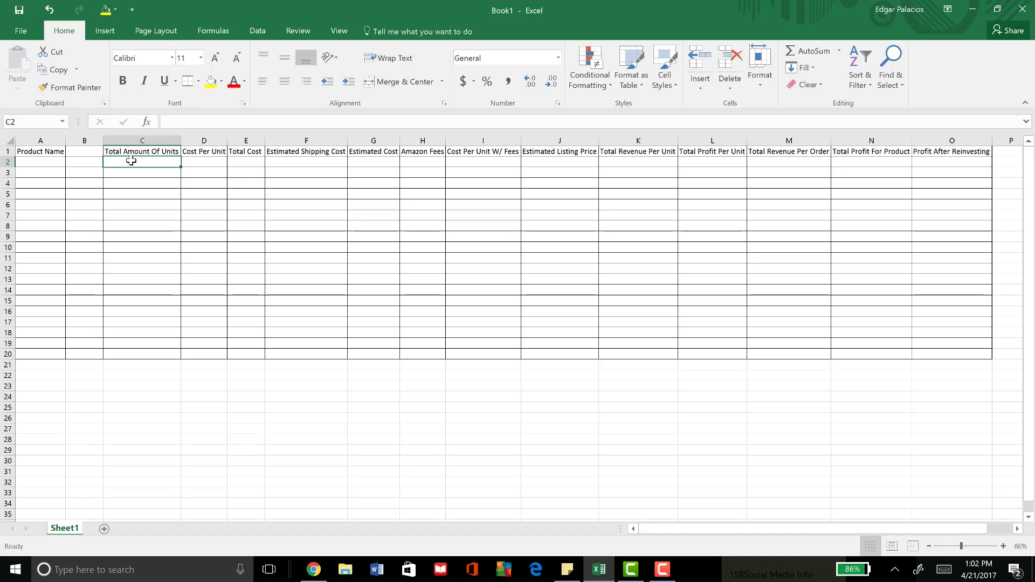
{"action": "left_click", "coordinate": [207, 169]}
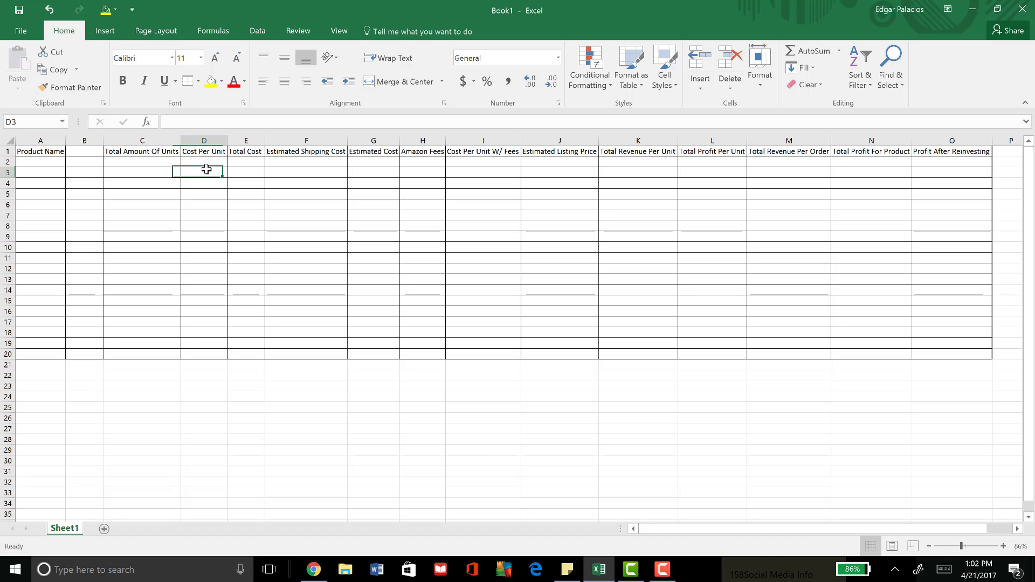
{"action": "left_click", "coordinate": [208, 162]}
Step: Enter the formula =C2*D2 in cell E2 under Total Cost
{"action": "left_click", "coordinate": [249, 163]}
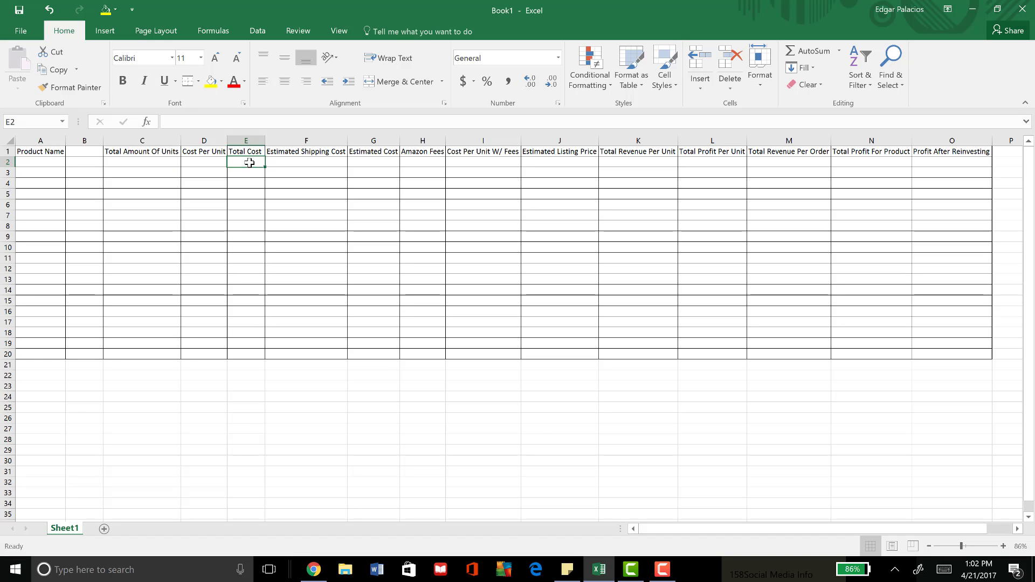
{"action": "type", "text": "="}
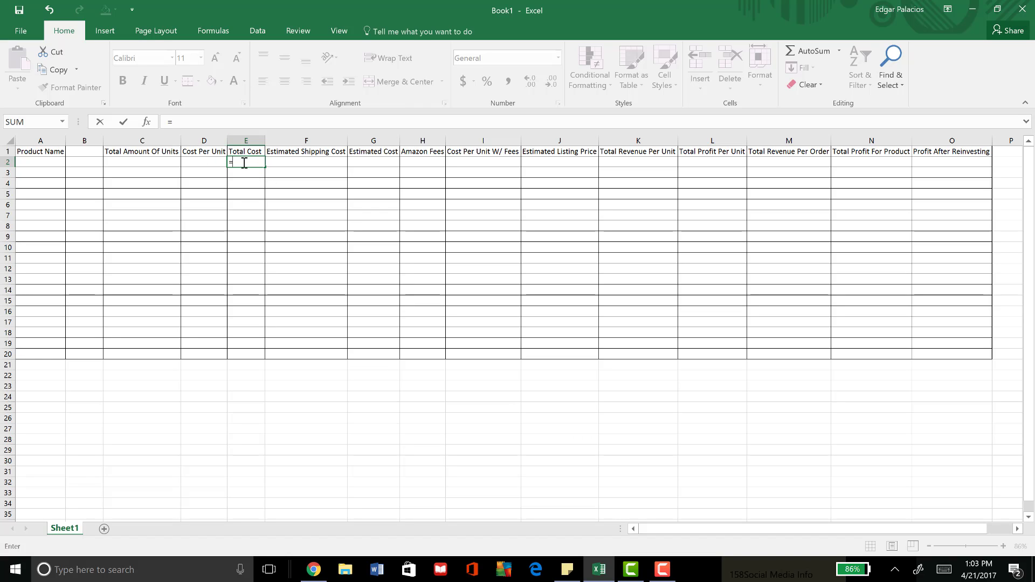
{"action": "type", "text": "C"}
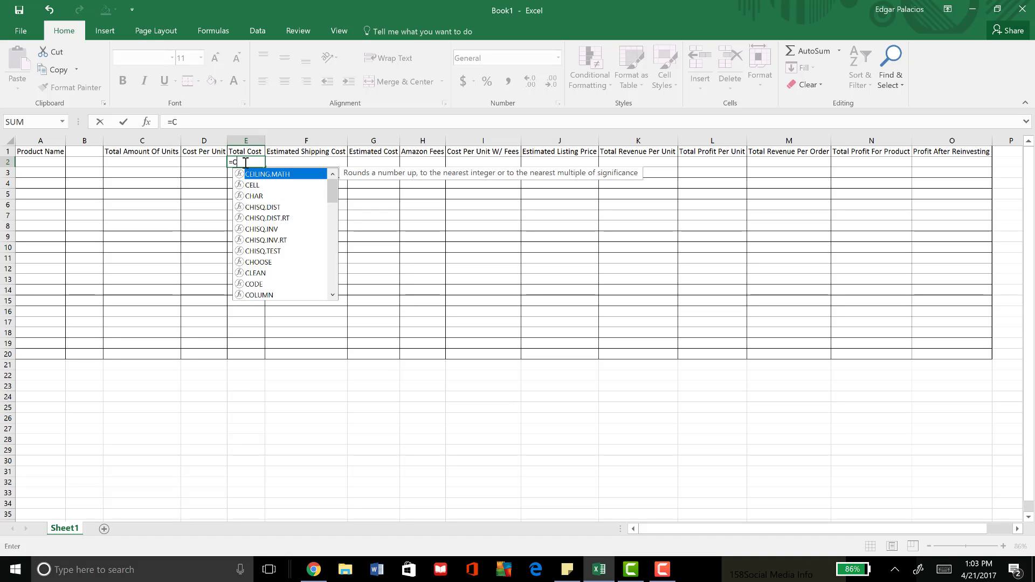
{"action": "type", "text": "2*"}
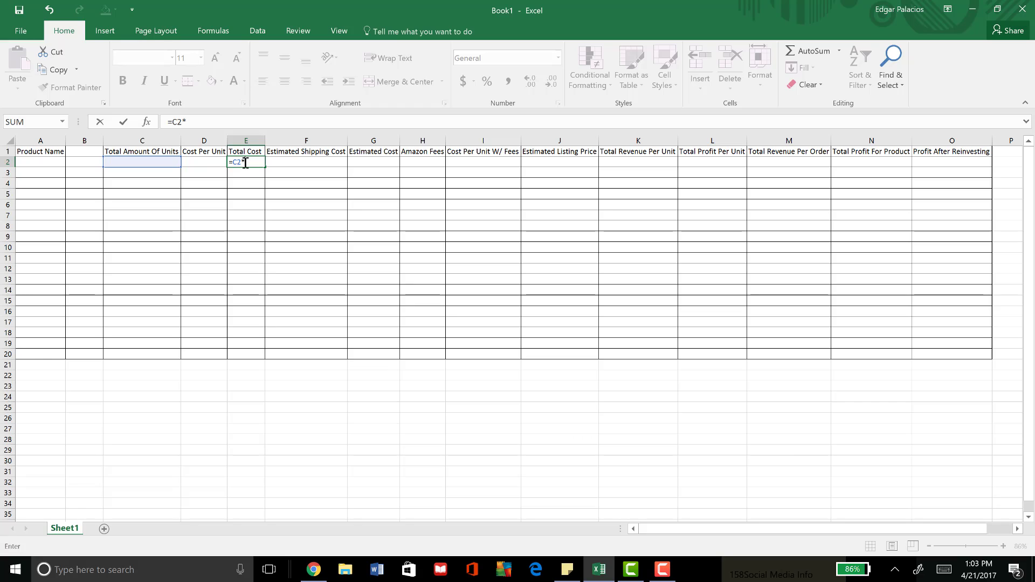
{"action": "type", "text": "D2"}
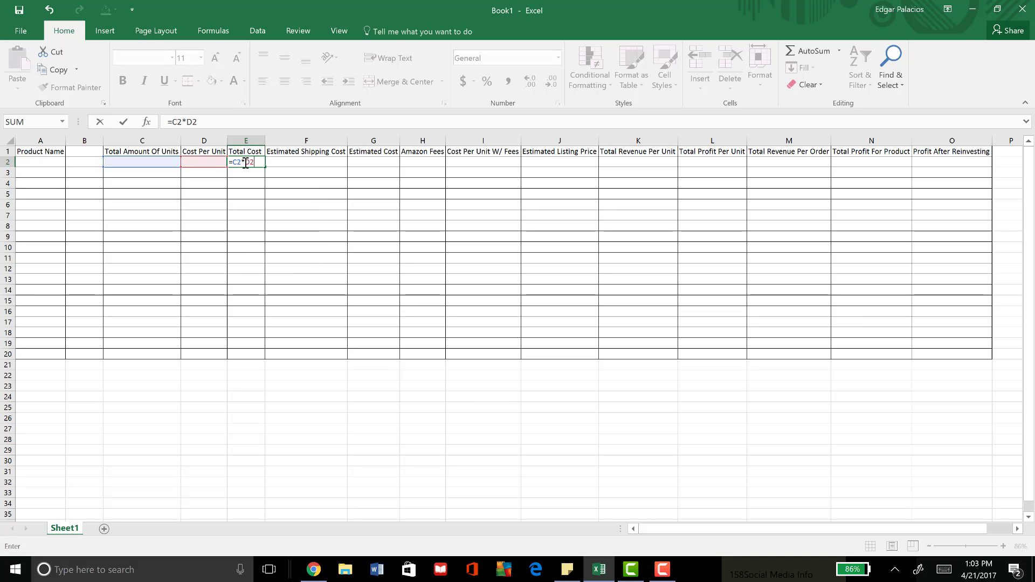
{"action": "key", "text": "Return"}
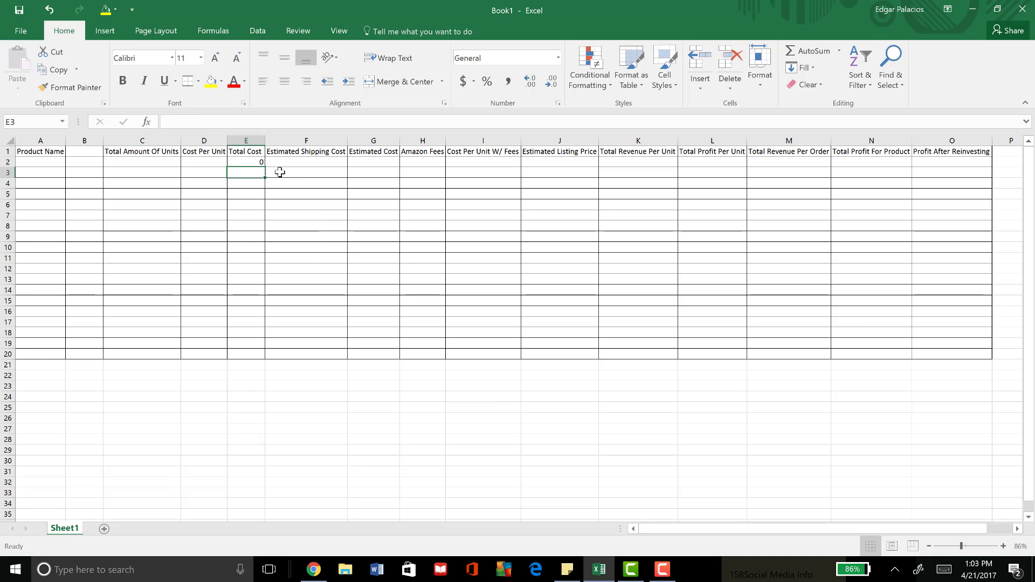
{"action": "left_click_drag", "start_coordinate": [261, 162], "coordinate": [260, 162]}
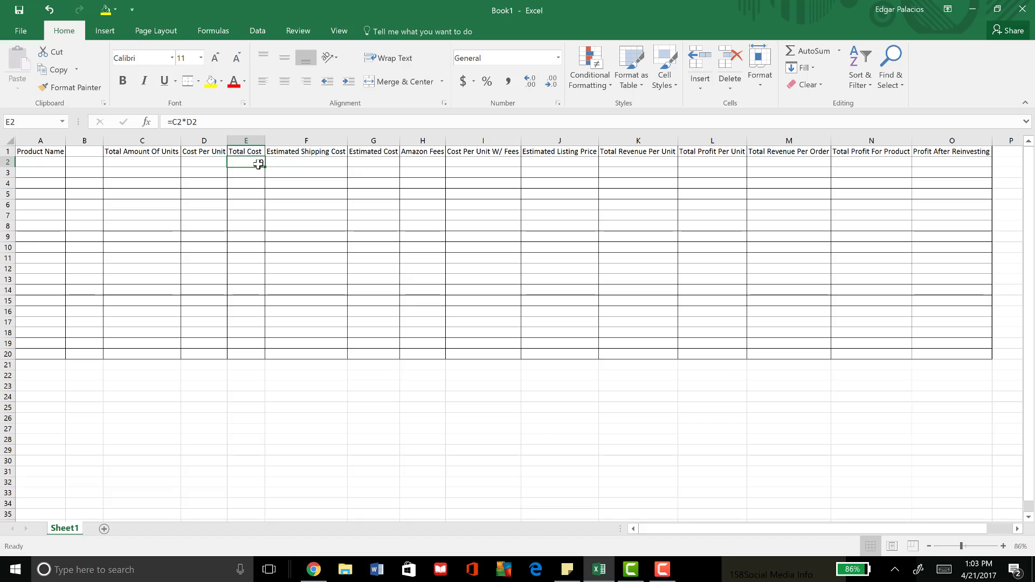
{"action": "left_click_drag", "start_coordinate": [258, 164], "coordinate": [256, 352]}
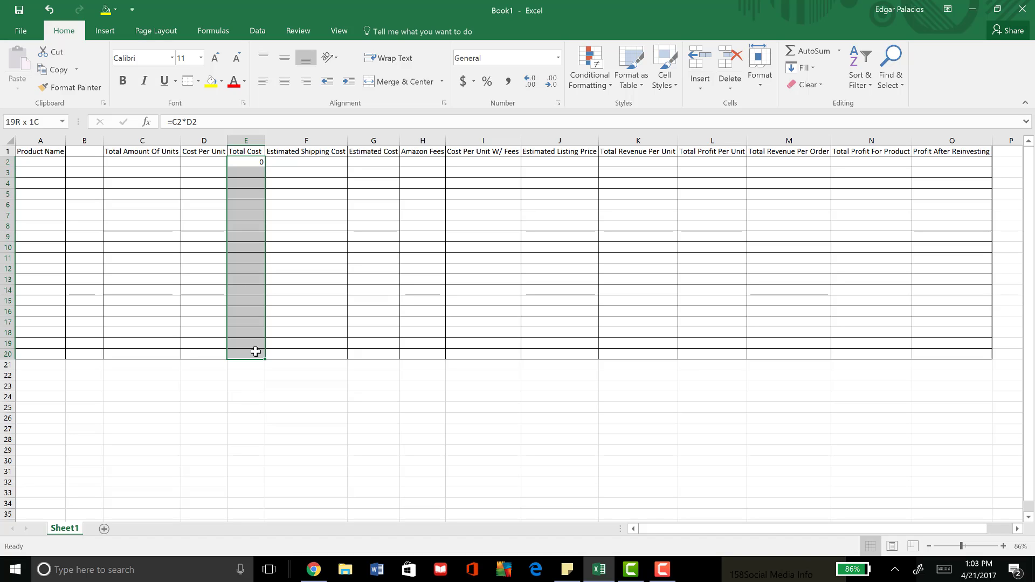
{"action": "left_click_drag", "start_coordinate": [256, 352], "coordinate": [255, 352]}
{"action": "key", "text": "Return"}
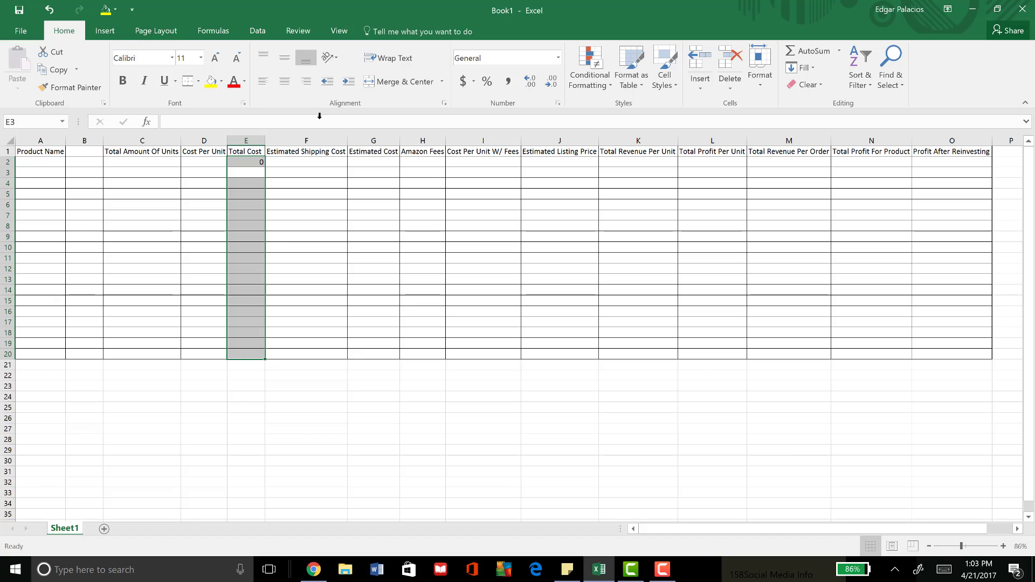
Step: Fill the Total Cost formula from E2 down through E20
{"action": "left_click", "coordinate": [256, 161]}
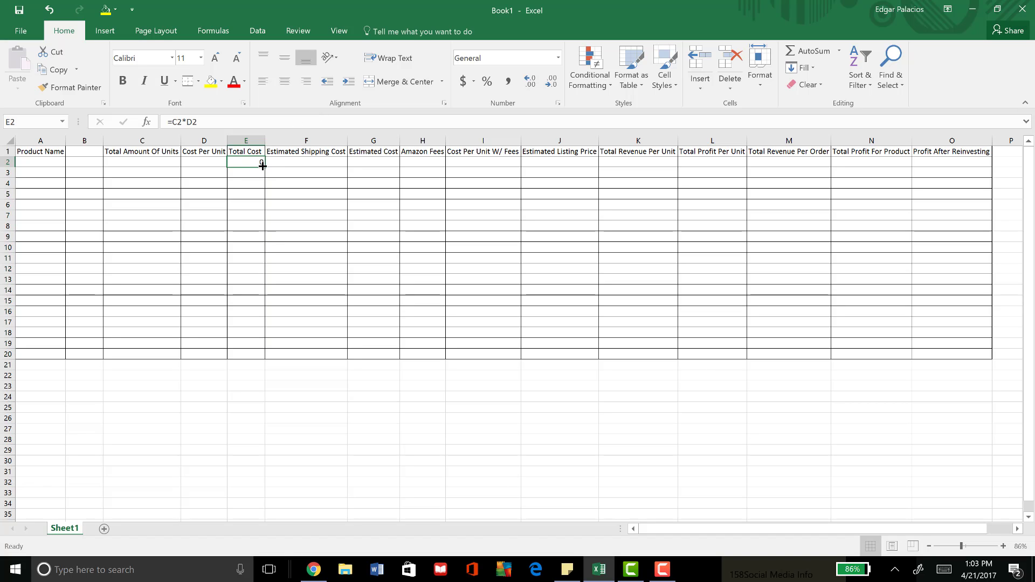
{"action": "left_click_drag", "start_coordinate": [264, 167], "coordinate": [262, 358]}
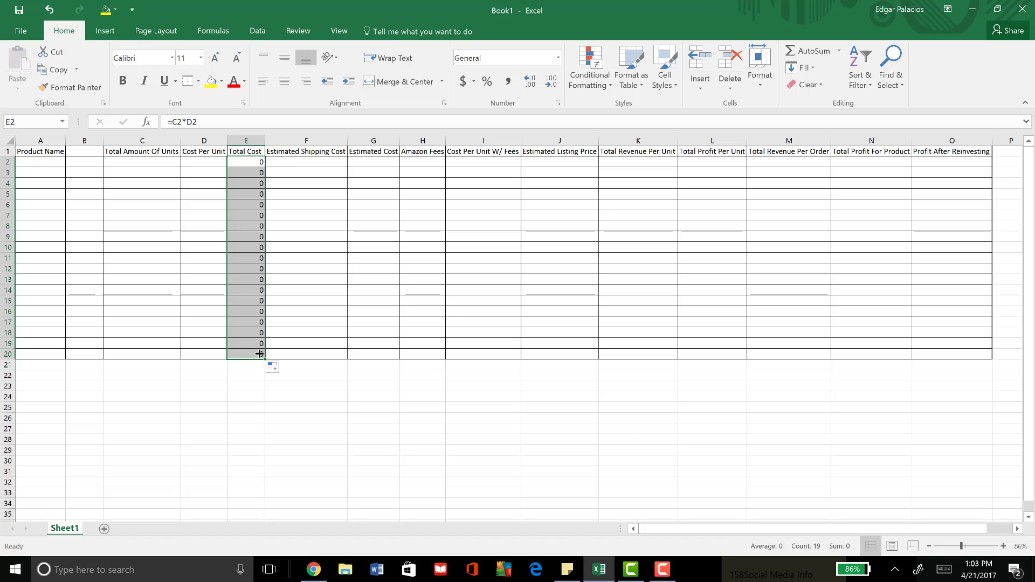
Step: Examine the row references of the copied formulas in the first few Total Cost cells
{"action": "left_click", "coordinate": [248, 177]}
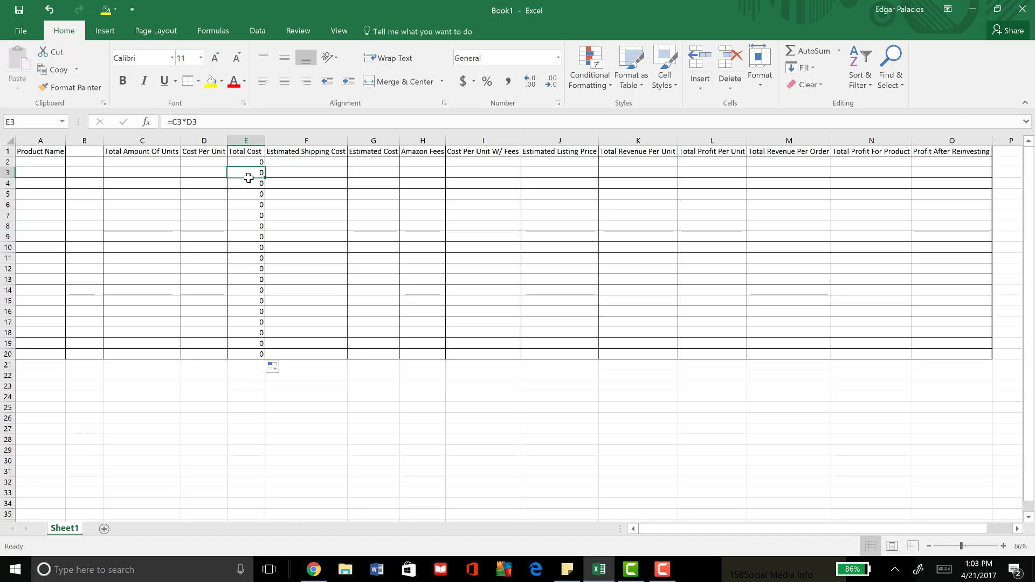
{"action": "key", "text": "Down"}
{"action": "key", "text": "Down"}
{"action": "key", "text": "Up"}
{"action": "key", "text": "Up"}
{"action": "key", "text": "Up"}
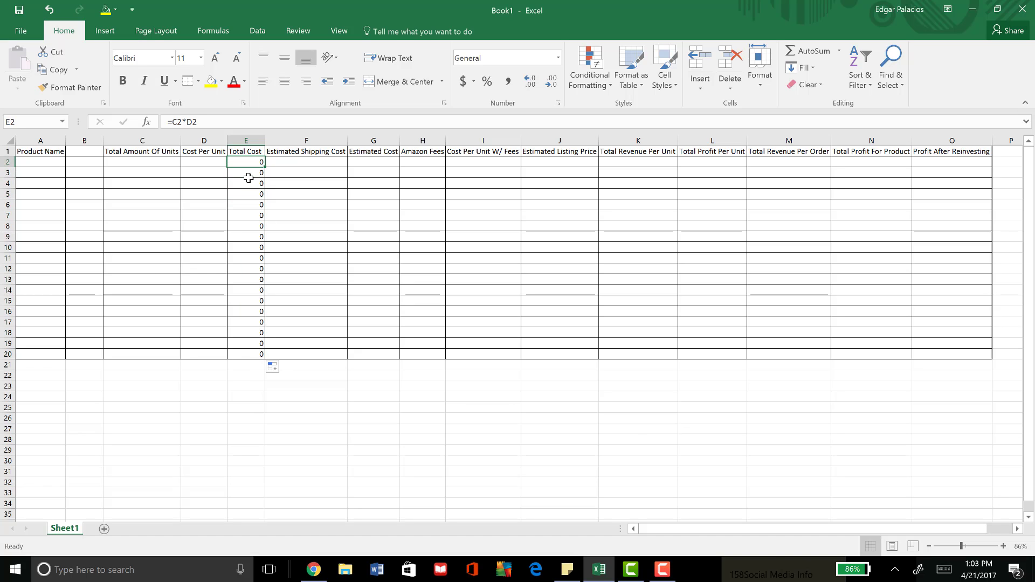
{"action": "key", "text": "Down"}
{"action": "key", "text": "Down"}
{"action": "key", "text": "Up"}
{"action": "key", "text": "Up"}
{"action": "key", "text": "Up"}
{"action": "key", "text": "Down"}
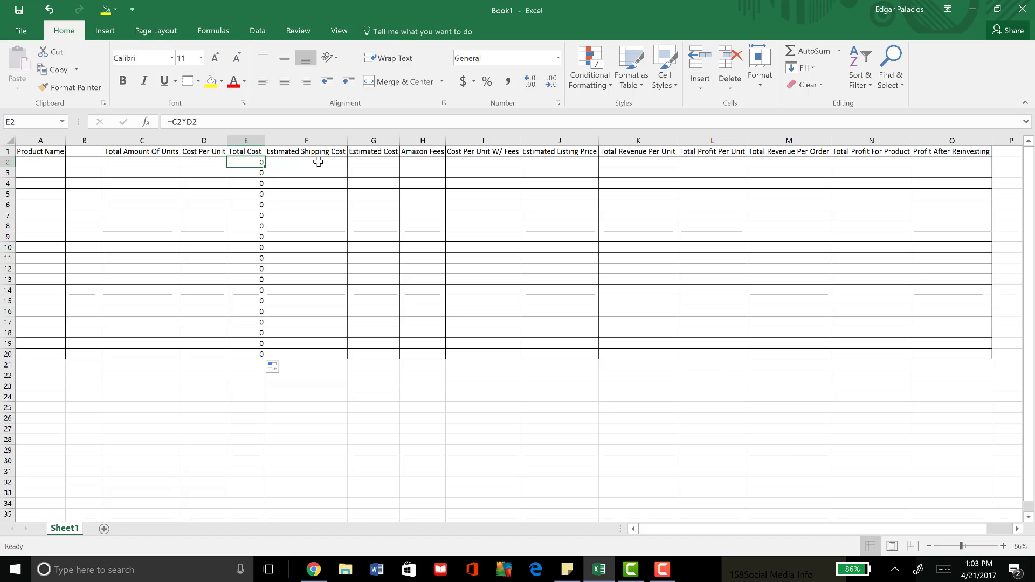
Step: Enter the formula =E2+F2 in cell G2 under Estimated Cost and fill it down through G20
{"action": "left_click", "coordinate": [374, 164]}
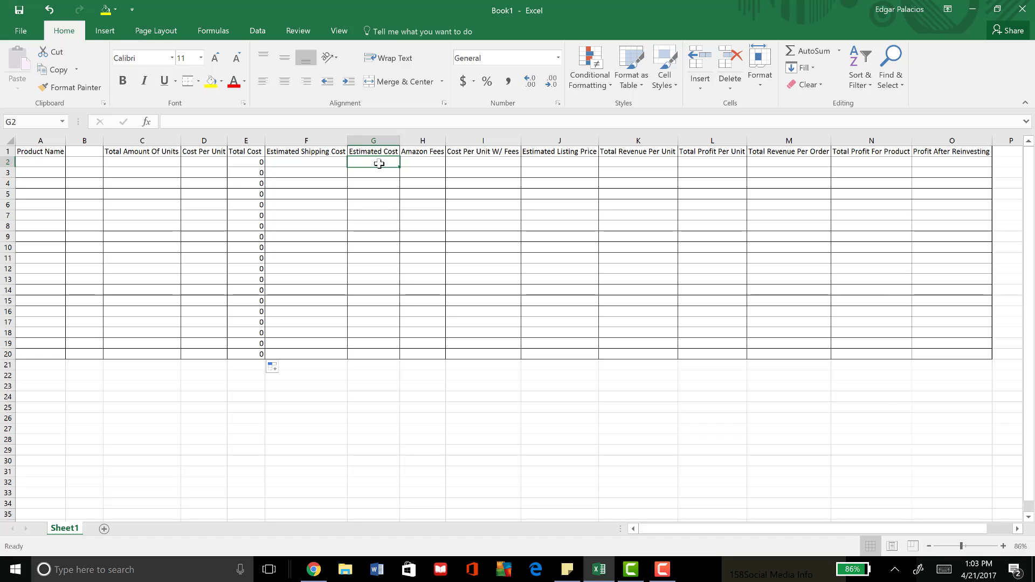
{"action": "type", "text": "=E2"}
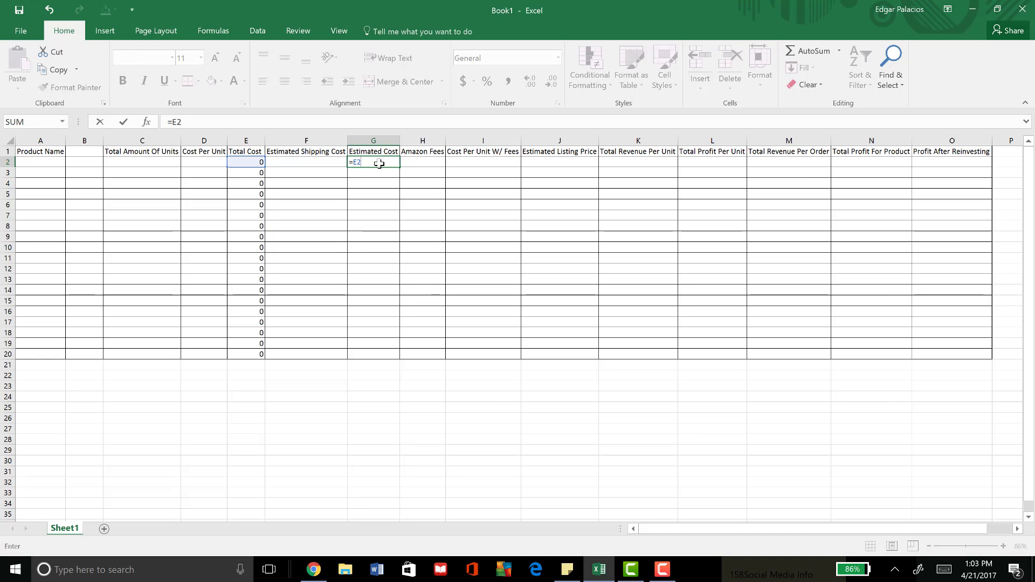
{"action": "type", "text": "="}
{"action": "key", "text": "BackSpace"}
{"action": "type", "text": "+F2"}
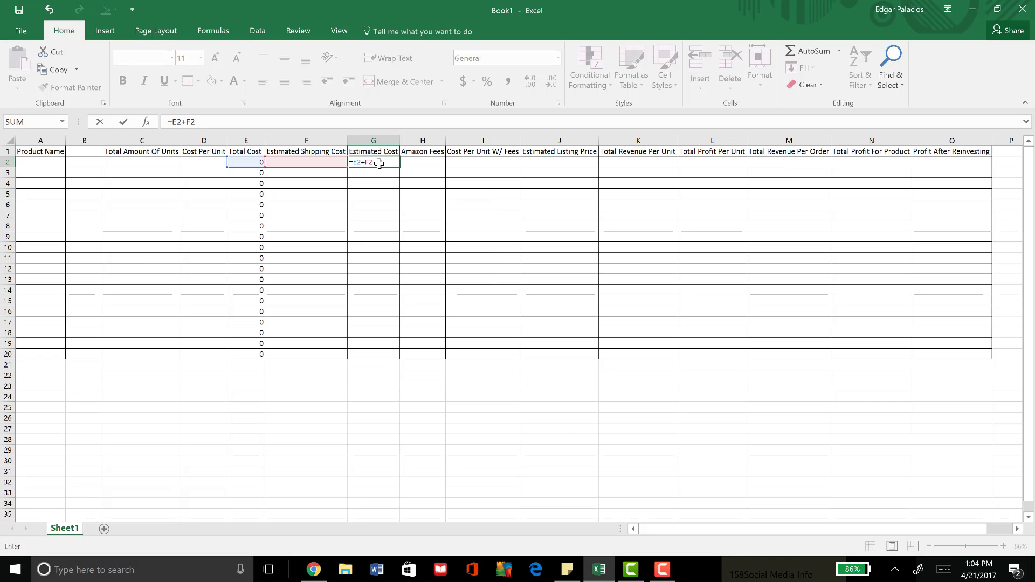
{"action": "key", "text": "Return"}
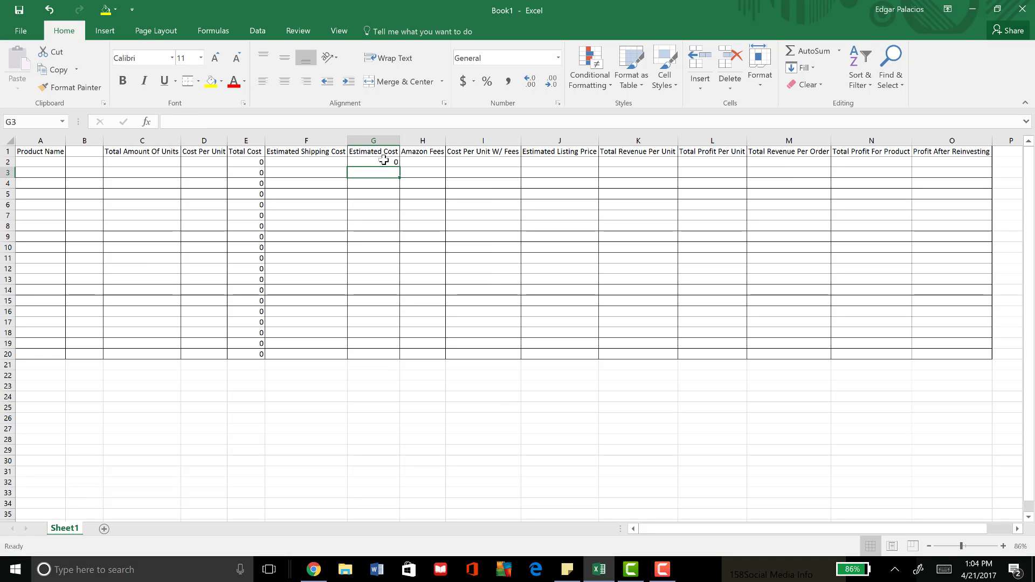
{"action": "left_click", "coordinate": [394, 162]}
{"action": "left_click_drag", "start_coordinate": [399, 166], "coordinate": [403, 357]}
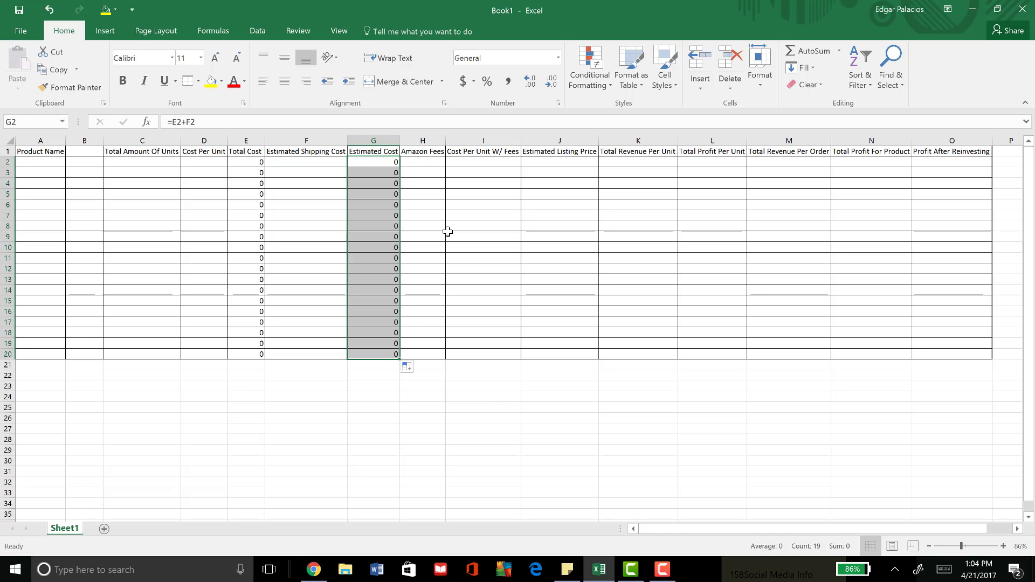
Step: Enter the formula =G2/C2+H2 in cell I2 under Cost Per Unit W/ Fees and fill it down through I20
{"action": "left_click", "coordinate": [480, 163]}
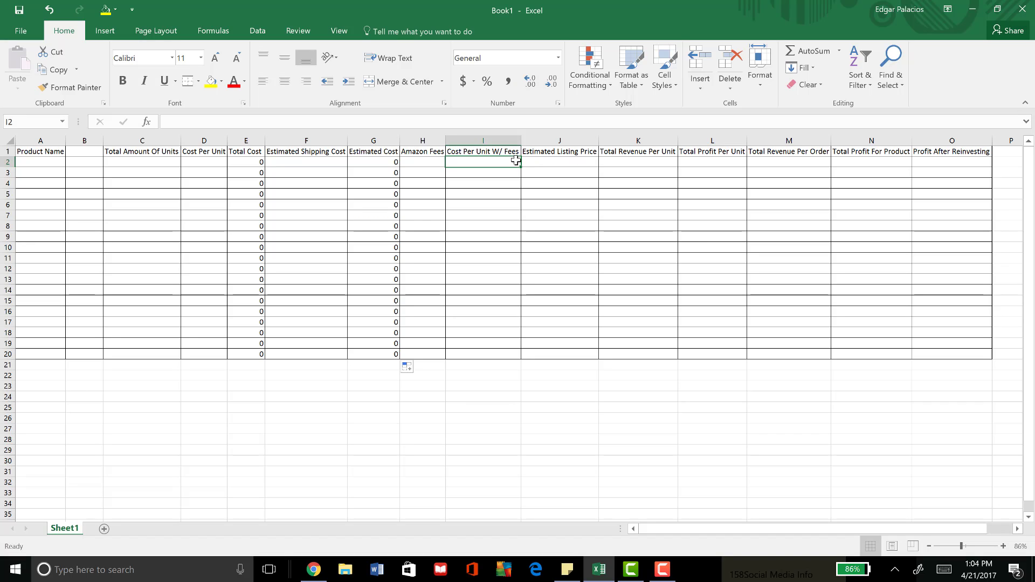
{"action": "type", "text": "0"}
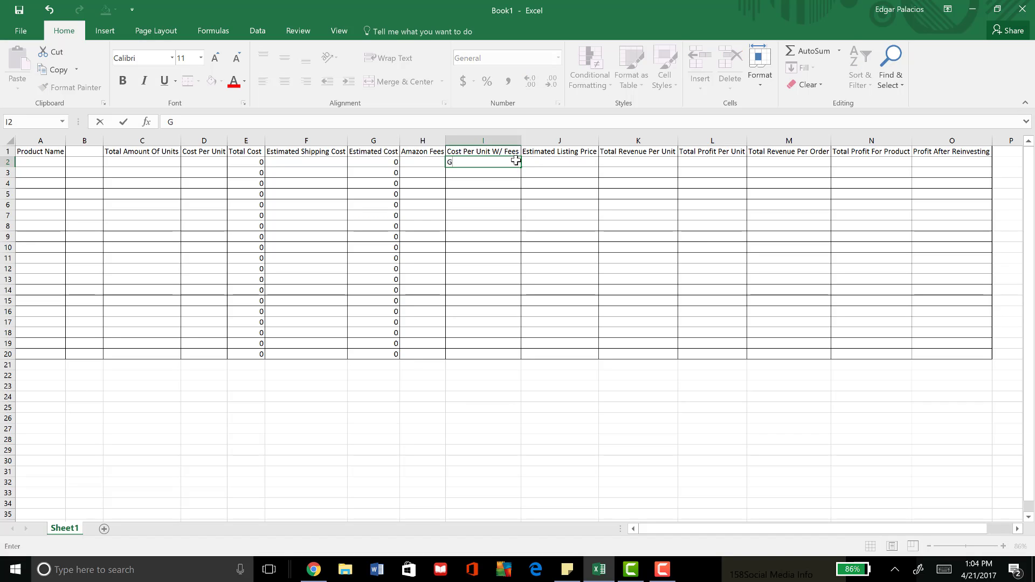
{"action": "key", "text": "BackSpace"}
{"action": "type", "text": "="}
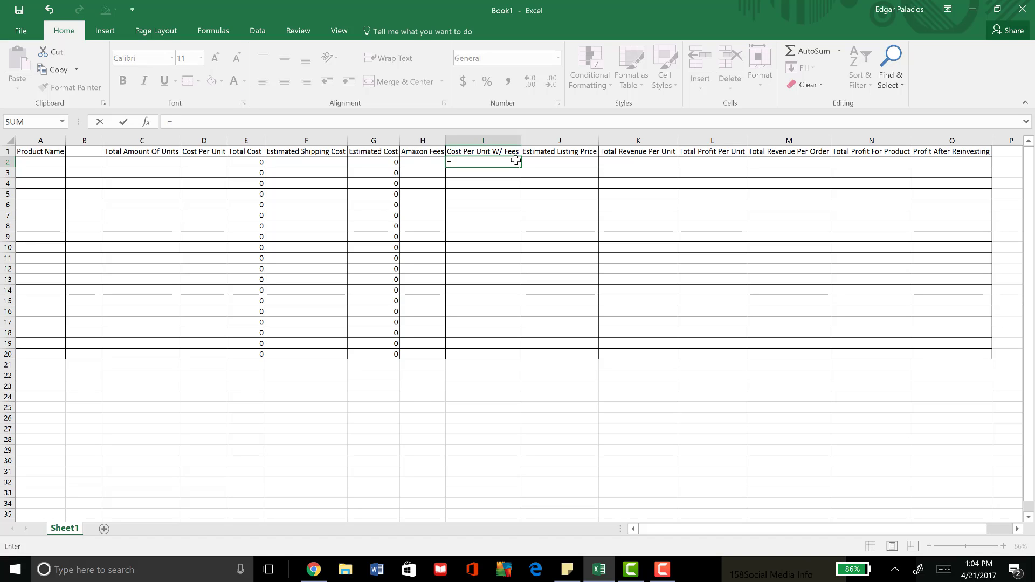
{"action": "type", "text": "G2"}
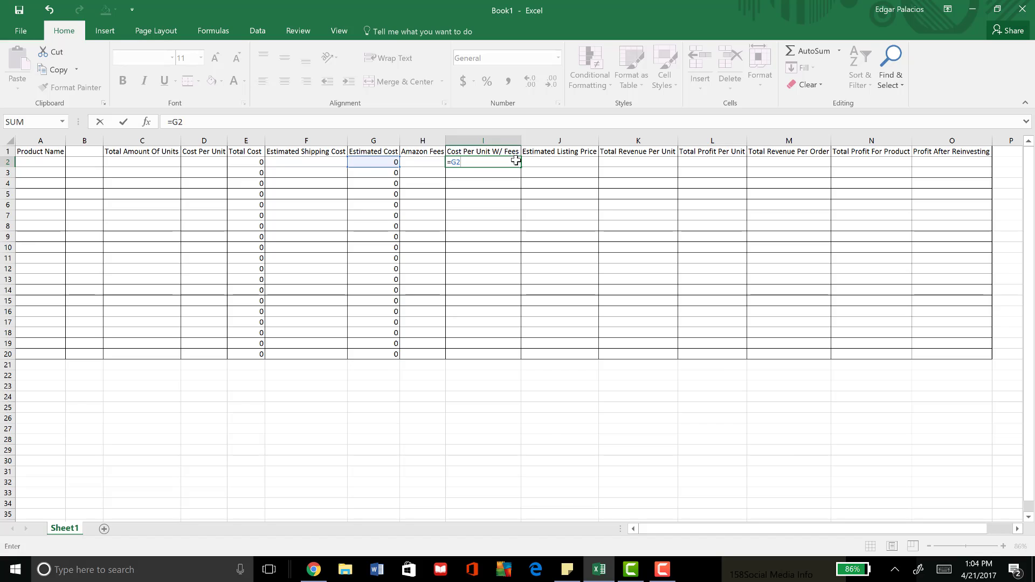
{"action": "type", "text": "/C2"}
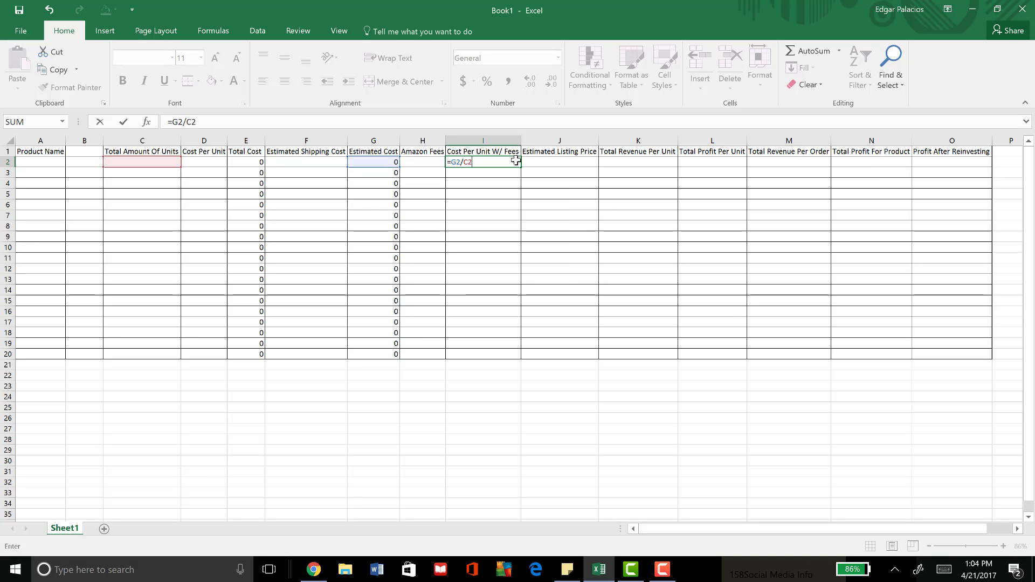
{"action": "type", "text": "+h2"}
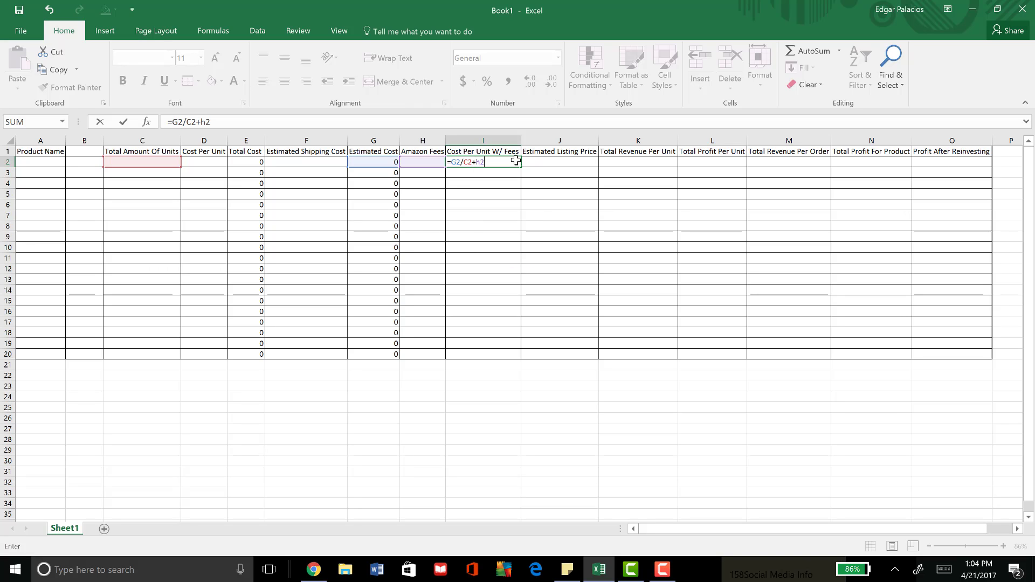
{"action": "key", "text": "Return"}
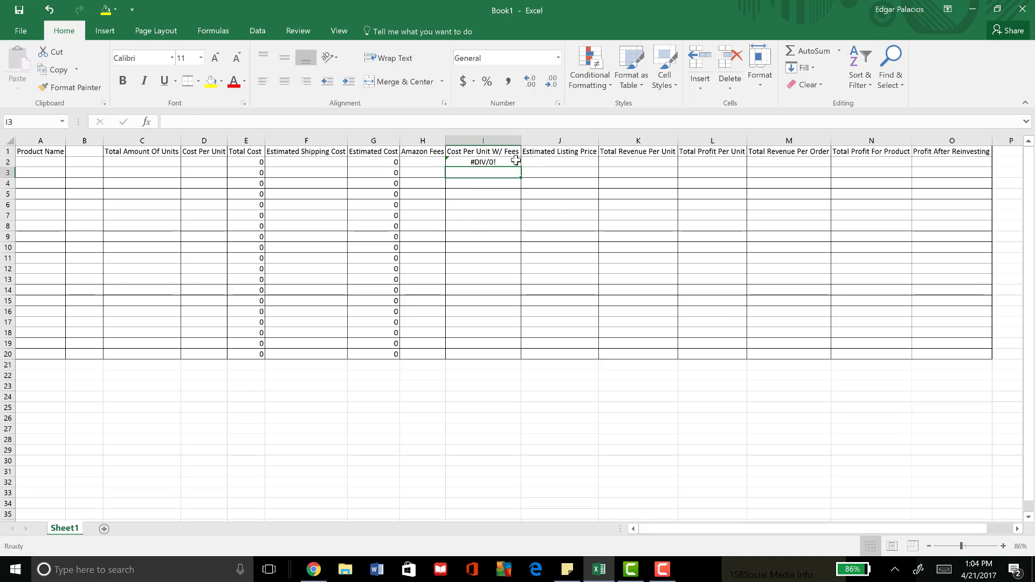
{"action": "left_click", "coordinate": [516, 160]}
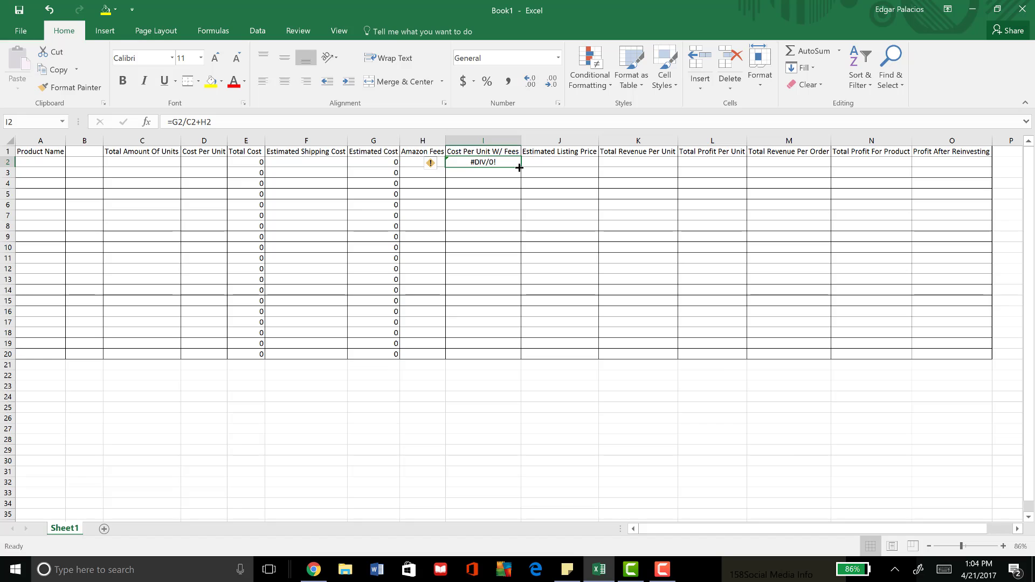
{"action": "left_click_drag", "start_coordinate": [519, 167], "coordinate": [527, 357]}
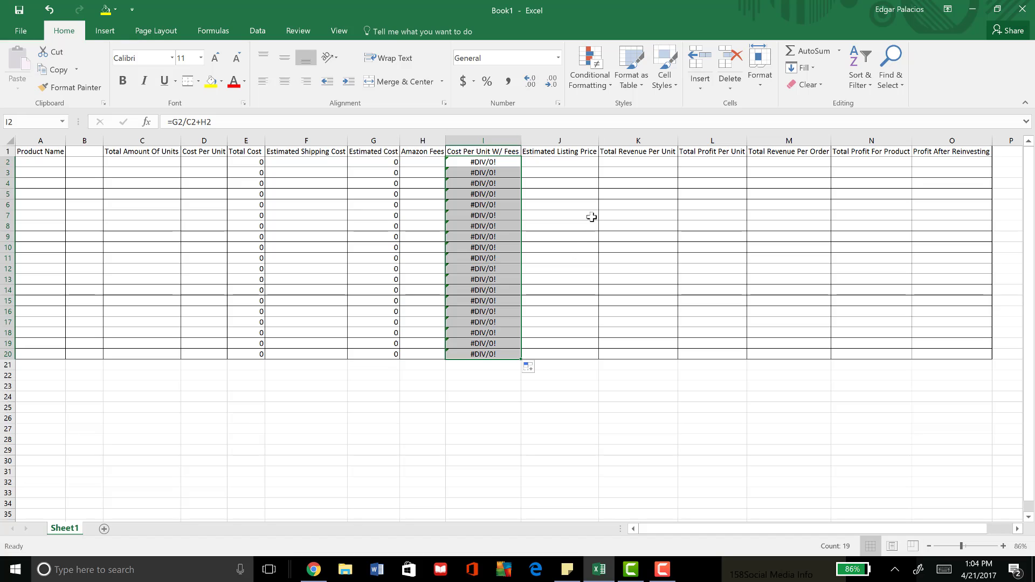
Step: Enter the formula =J2-I2 in cell K2 under Total Revenue Per Unit and fill it down through K20
{"action": "left_click", "coordinate": [642, 165]}
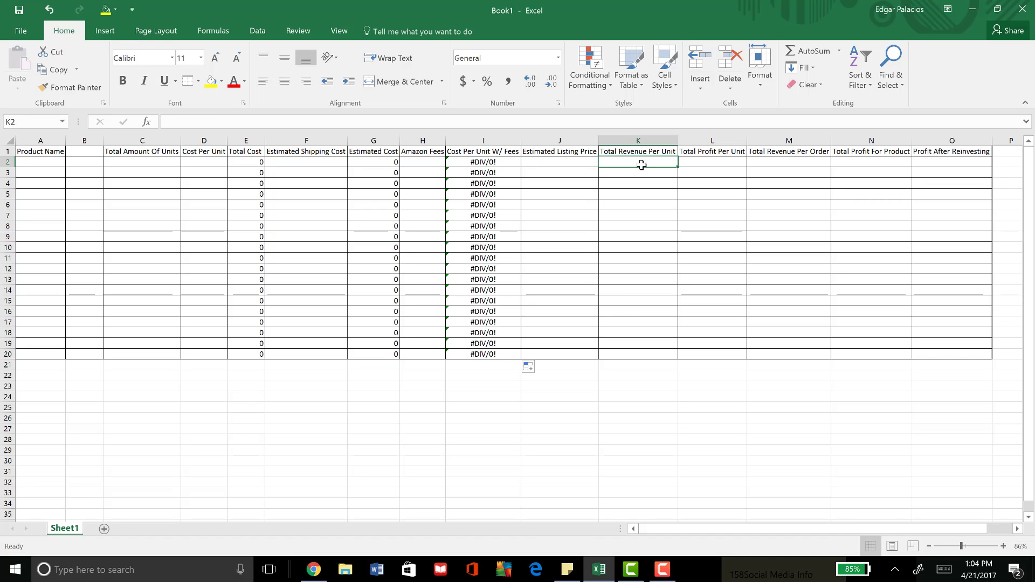
{"action": "type", "text": "="}
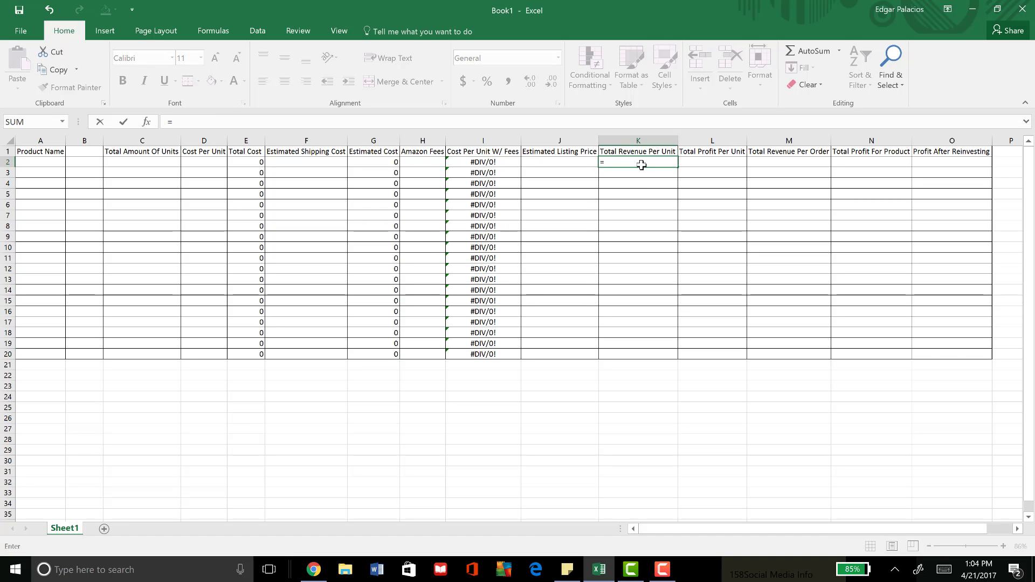
{"action": "type", "text": "J2"}
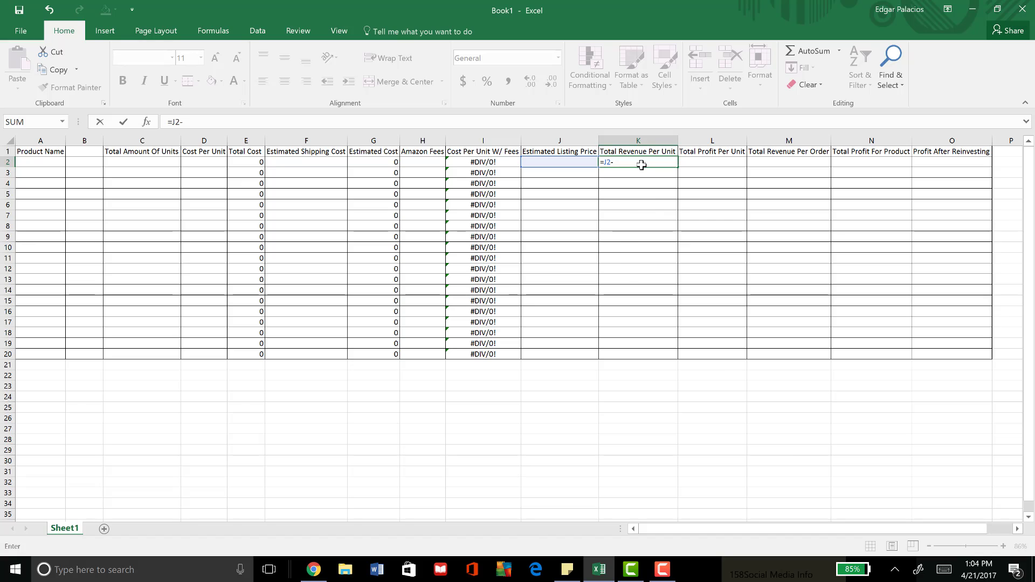
{"action": "type", "text": "-I2"}
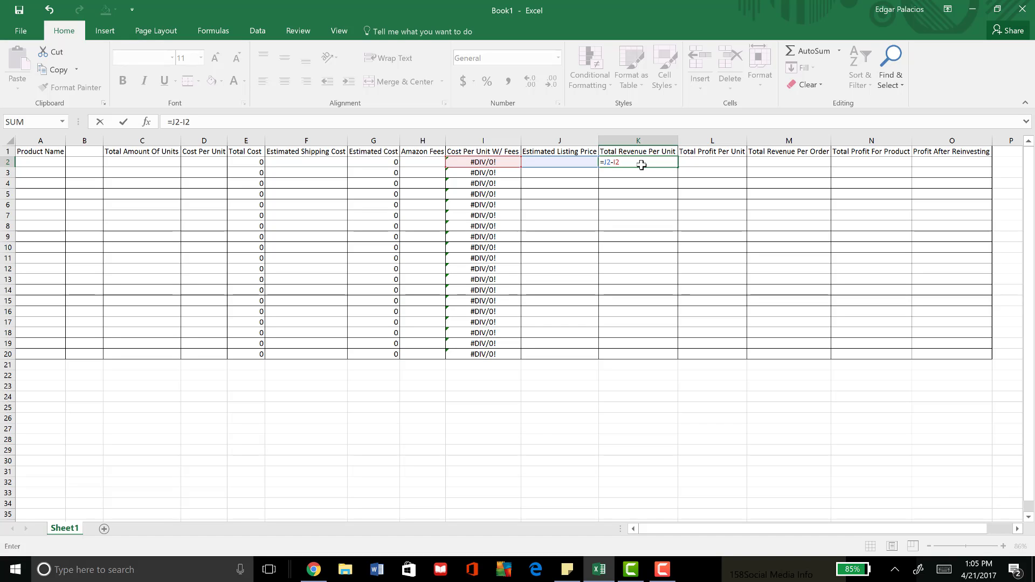
{"action": "key", "text": "Return"}
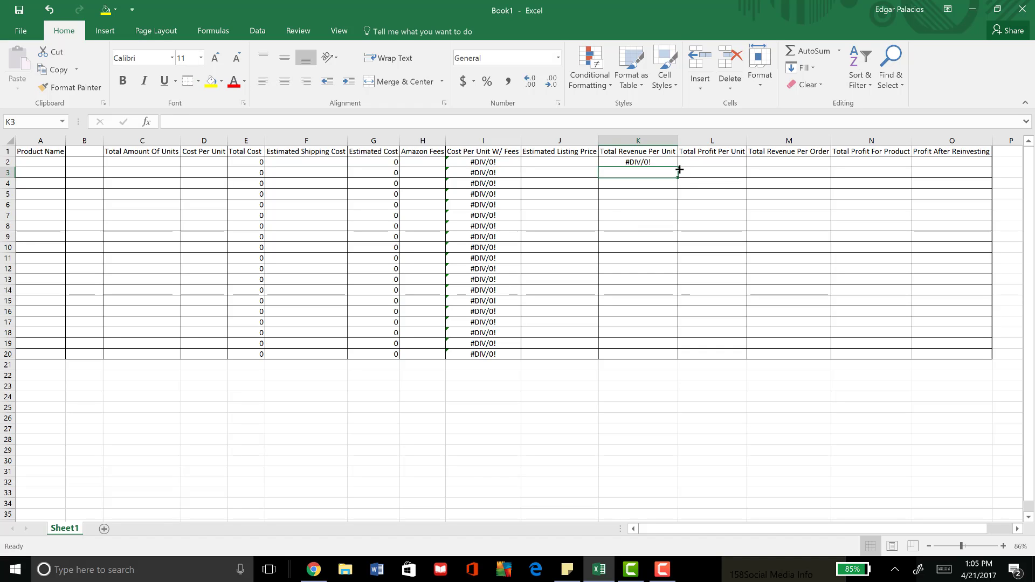
{"action": "left_click", "coordinate": [676, 165]}
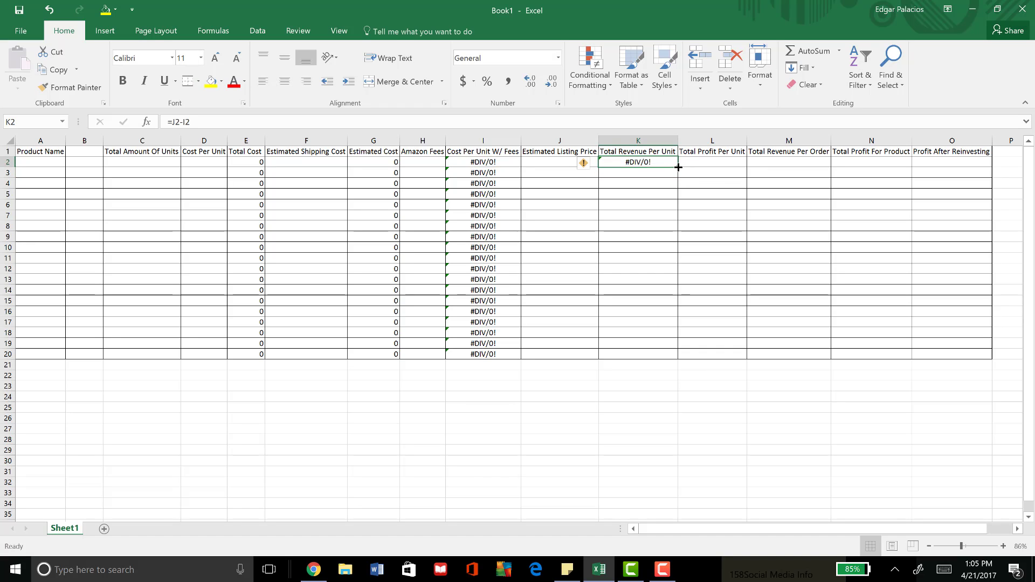
{"action": "left_click_drag", "start_coordinate": [678, 168], "coordinate": [684, 363]}
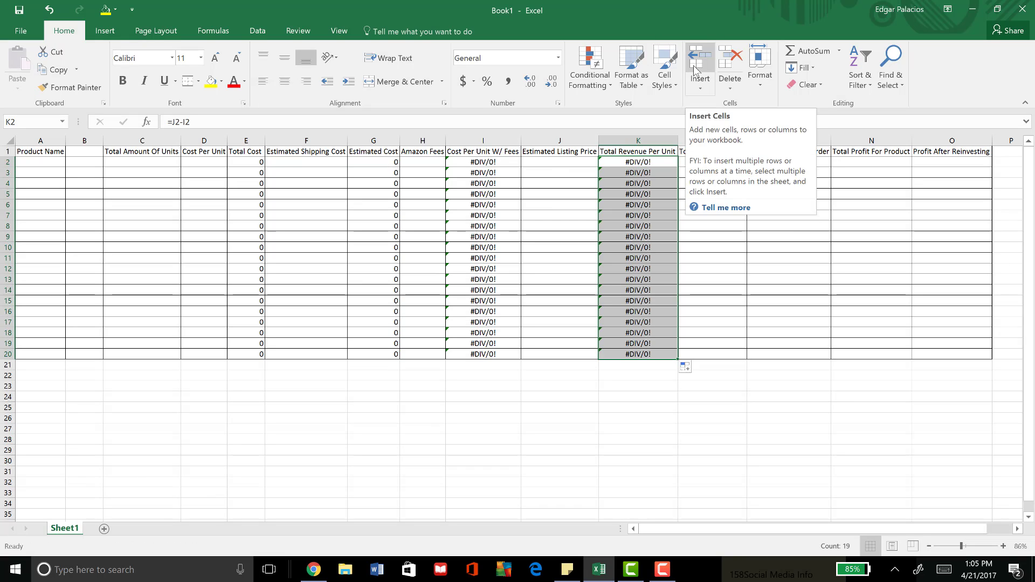
Step: Enter the formula =K2-I2 in cell L2 under Total Profit Per Unit and fill it down through L20
{"action": "left_click", "coordinate": [687, 166]}
{"action": "type", "text": "="}
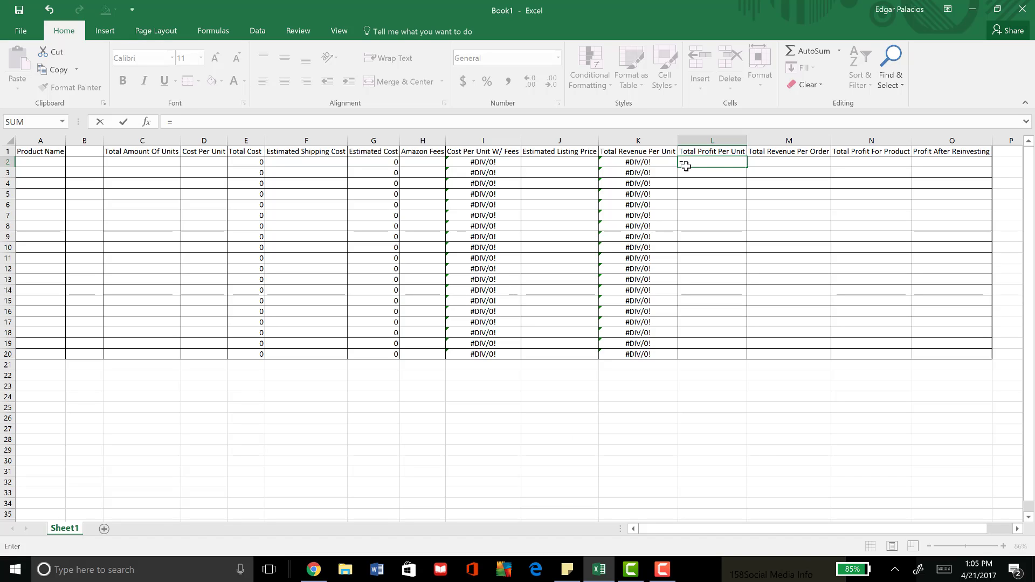
{"action": "type", "text": "K2"}
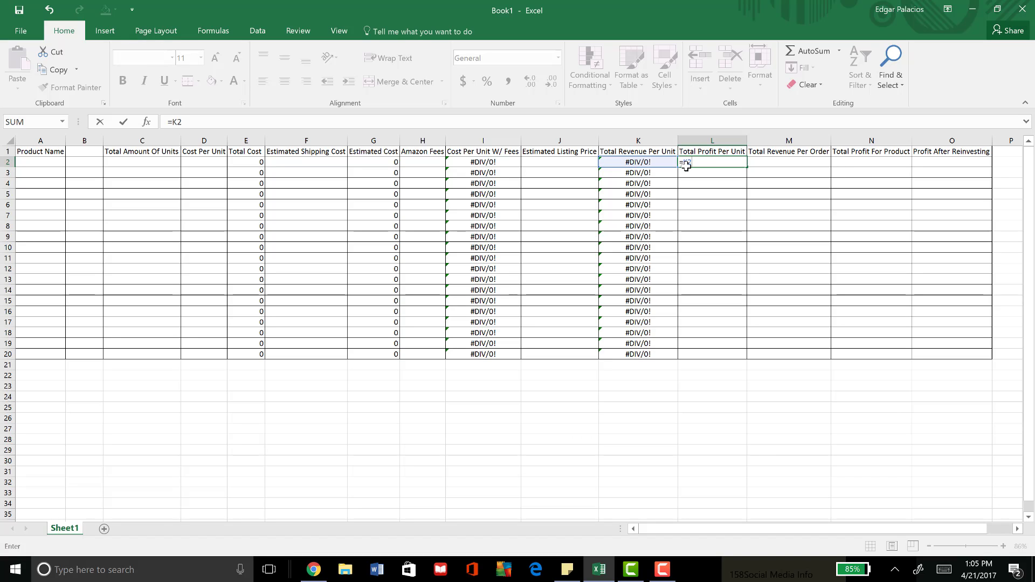
{"action": "type", "text": "-I"}
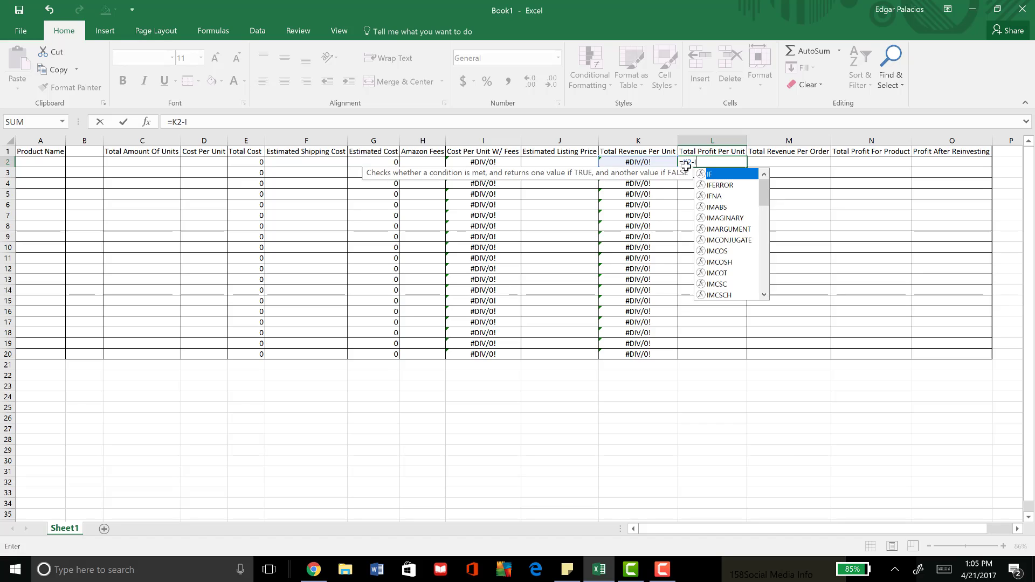
{"action": "type", "text": "2"}
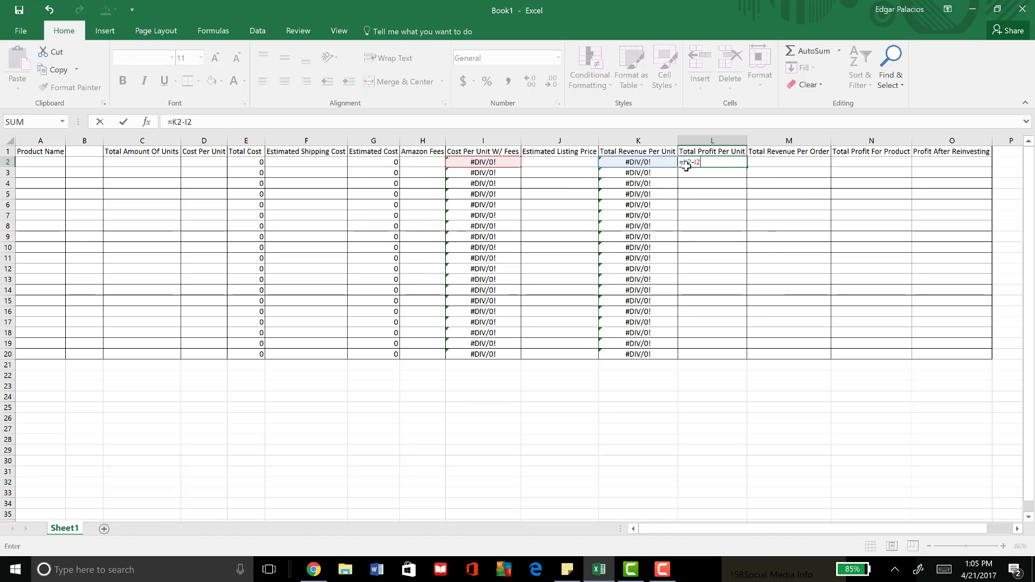
{"action": "key", "text": "Return"}
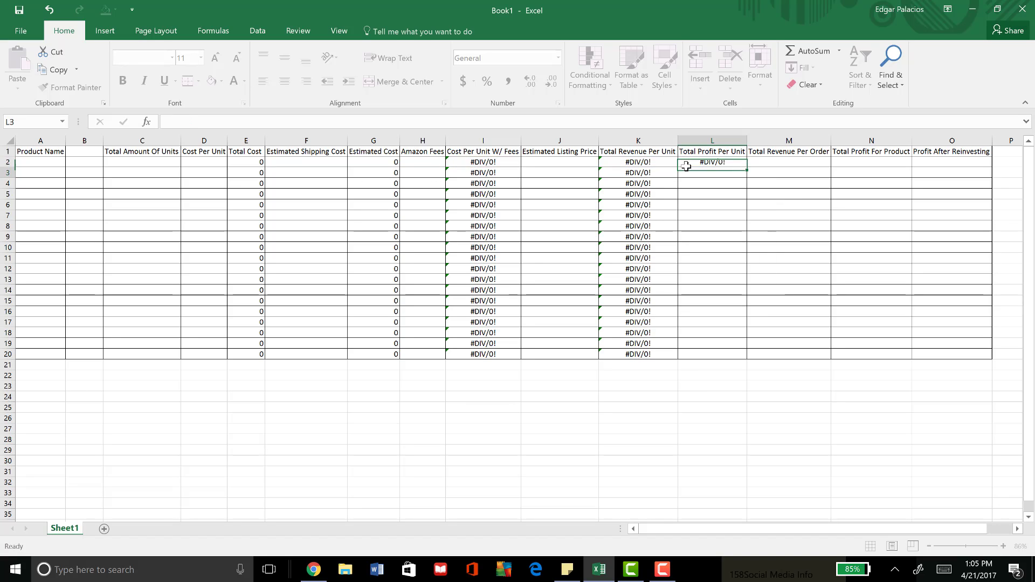
{"action": "left_click", "coordinate": [661, 160]}
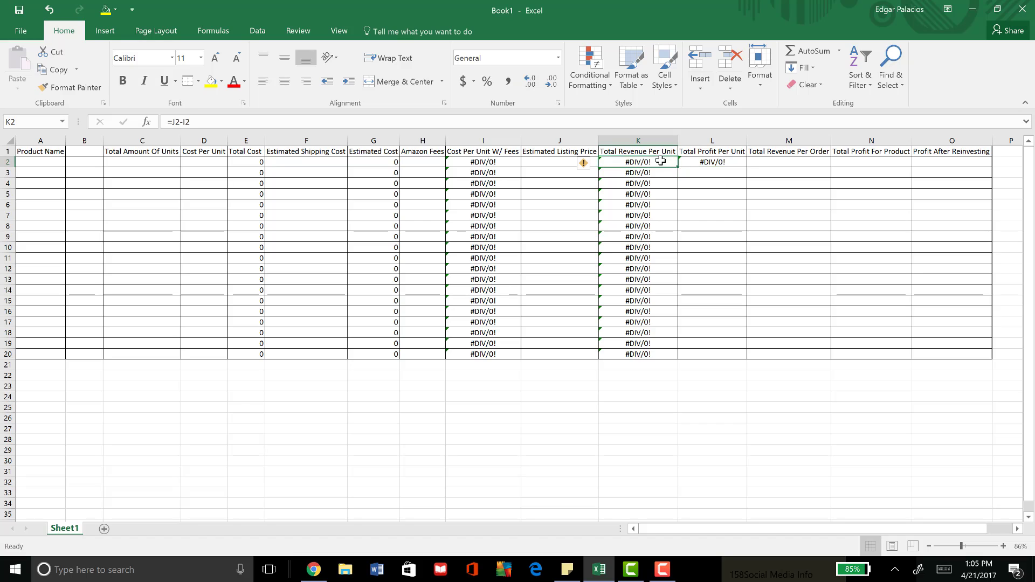
{"action": "left_click", "coordinate": [711, 161]}
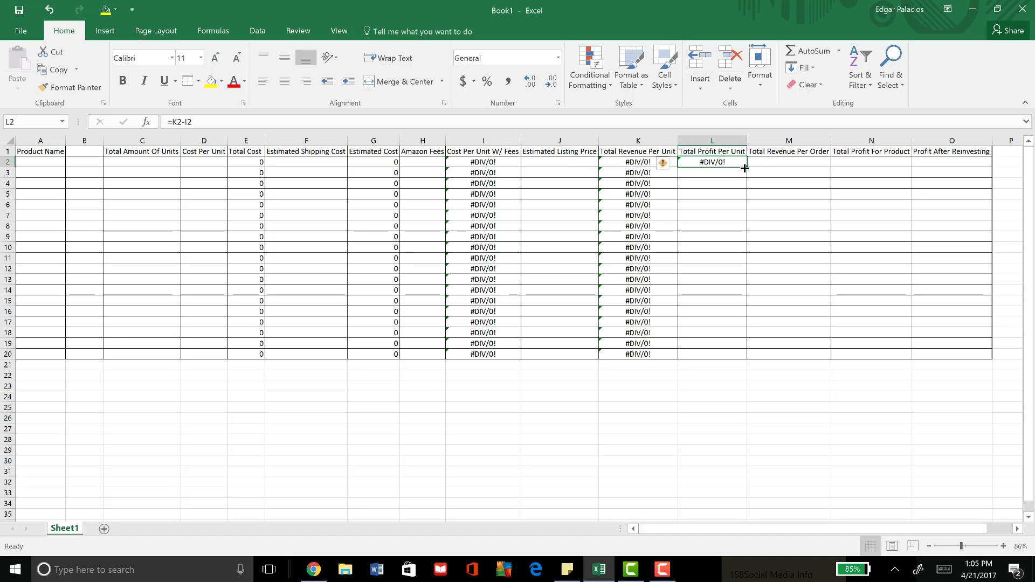
{"action": "left_click_drag", "start_coordinate": [747, 167], "coordinate": [737, 356]}
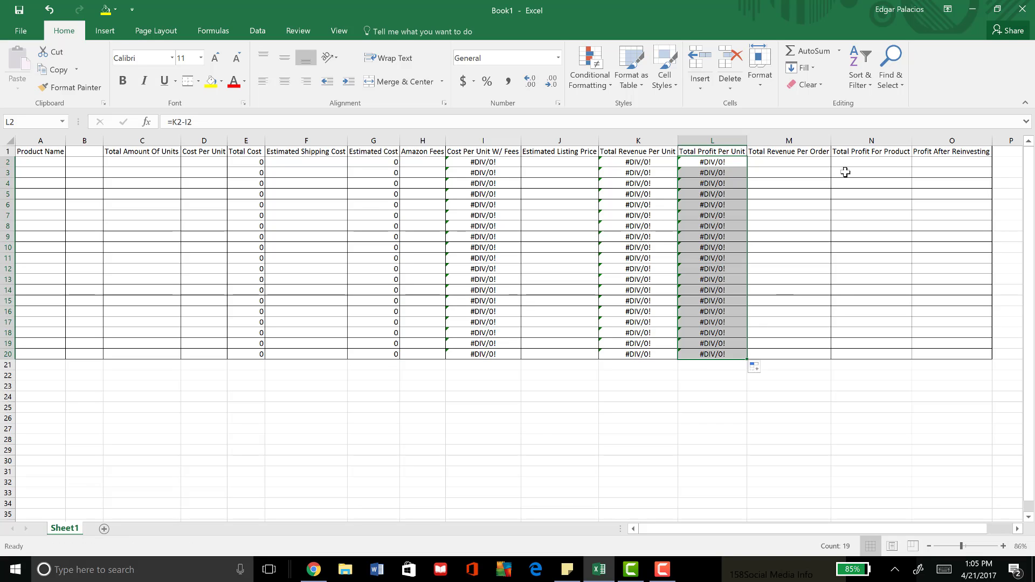
Step: Enter the formula =K2*C2 in cell M2 under Total Revenue Per Order and fill it down through M20
{"action": "left_click", "coordinate": [806, 164]}
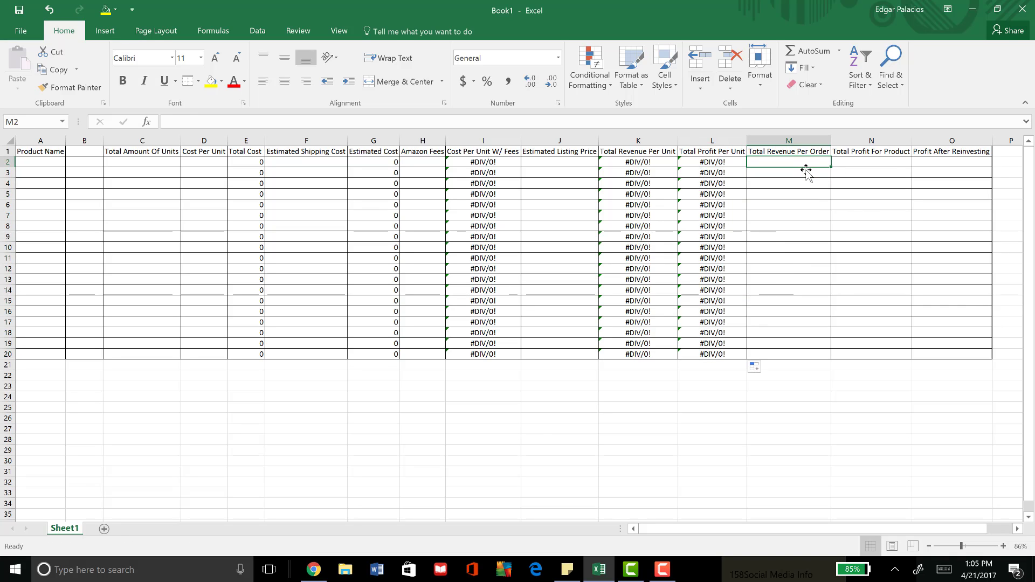
{"action": "type", "text": "="}
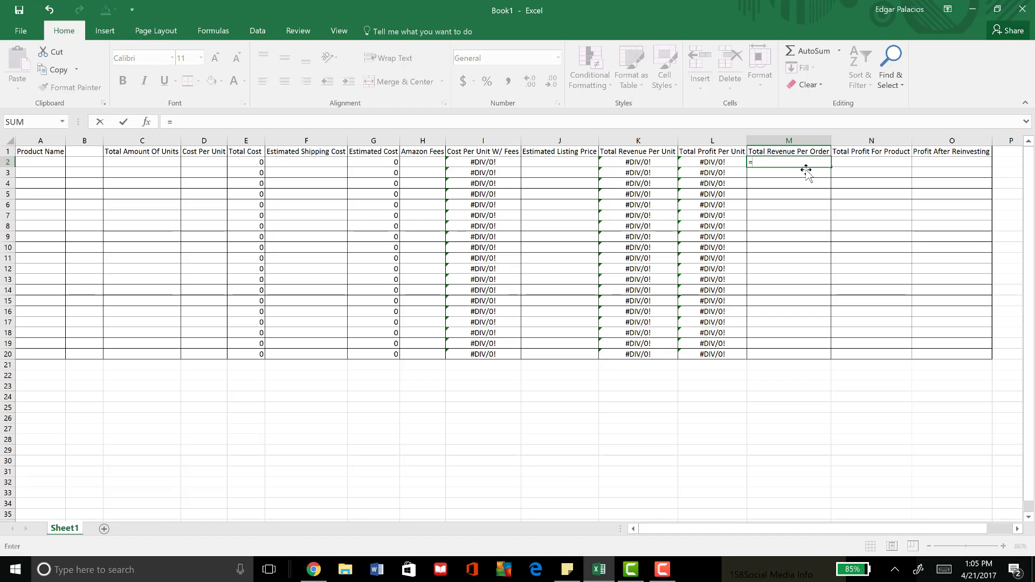
{"action": "type", "text": "K2"}
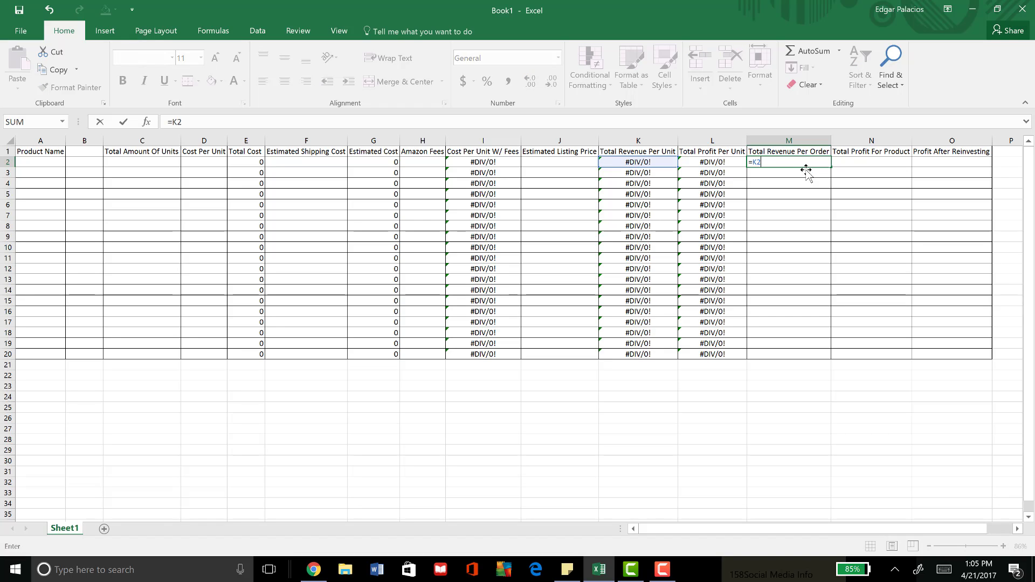
{"action": "type", "text": "*C2"}
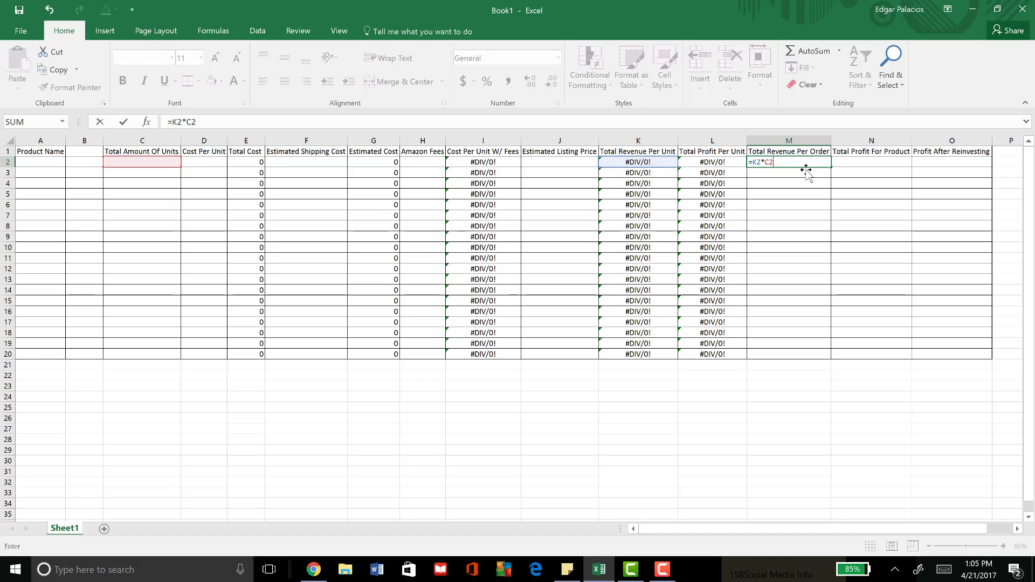
{"action": "key", "text": "Return"}
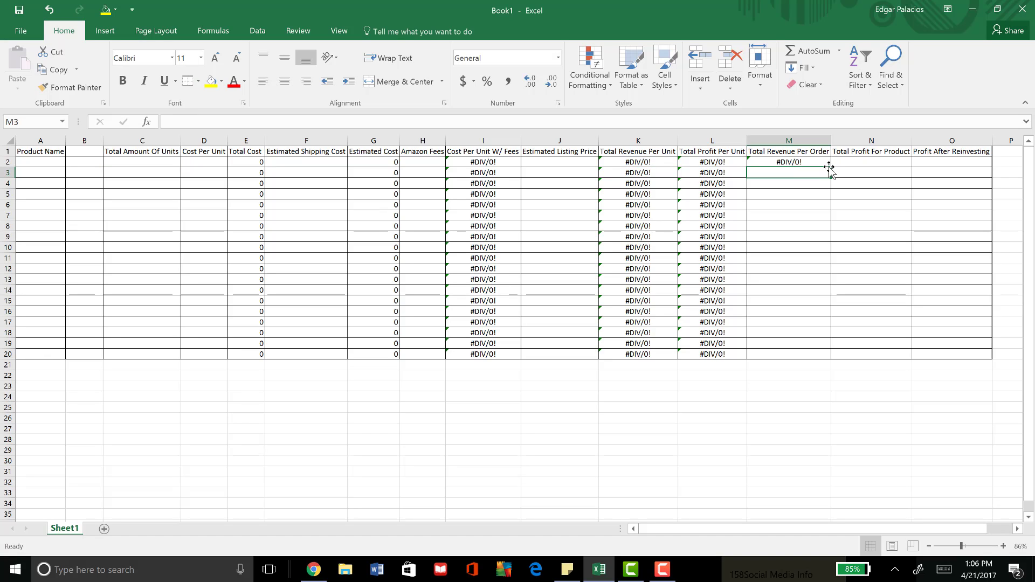
{"action": "left_click", "coordinate": [826, 162]}
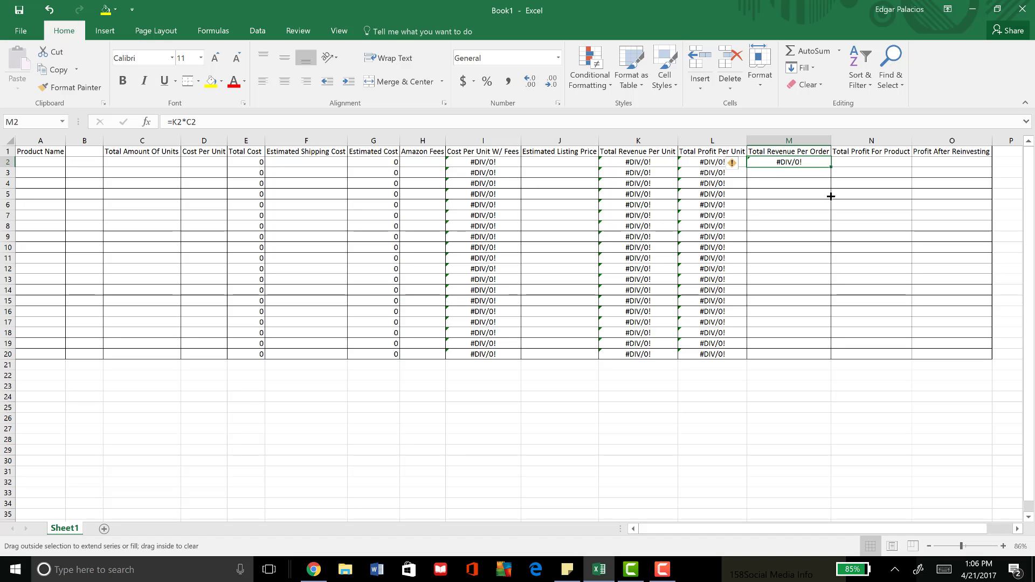
{"action": "left_click_drag", "start_coordinate": [830, 196], "coordinate": [829, 361]}
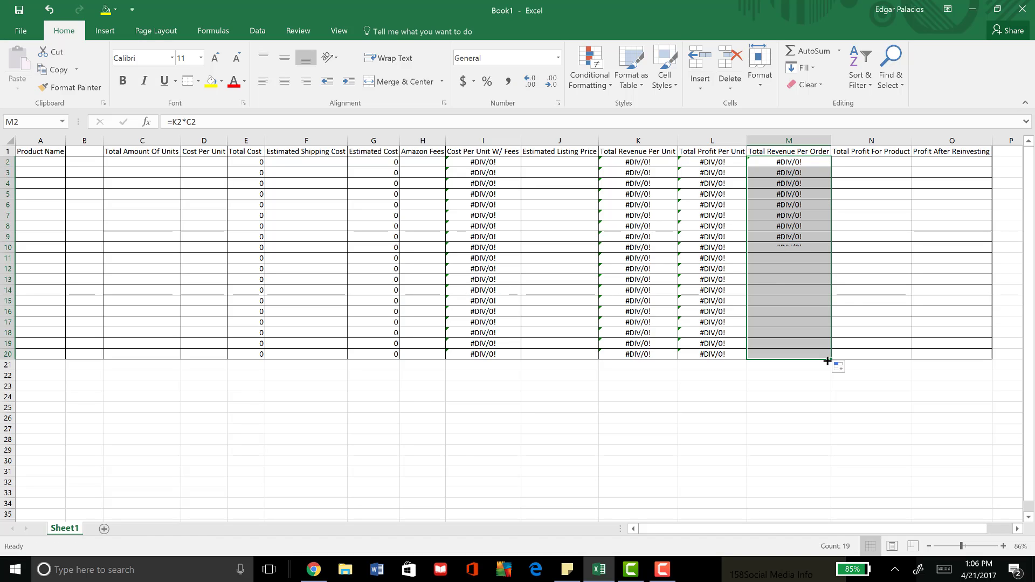
Step: Enter the formula =L2*C2 in cell N2 under Total Profit For Product and fill it down through N20
{"action": "left_click", "coordinate": [869, 163]}
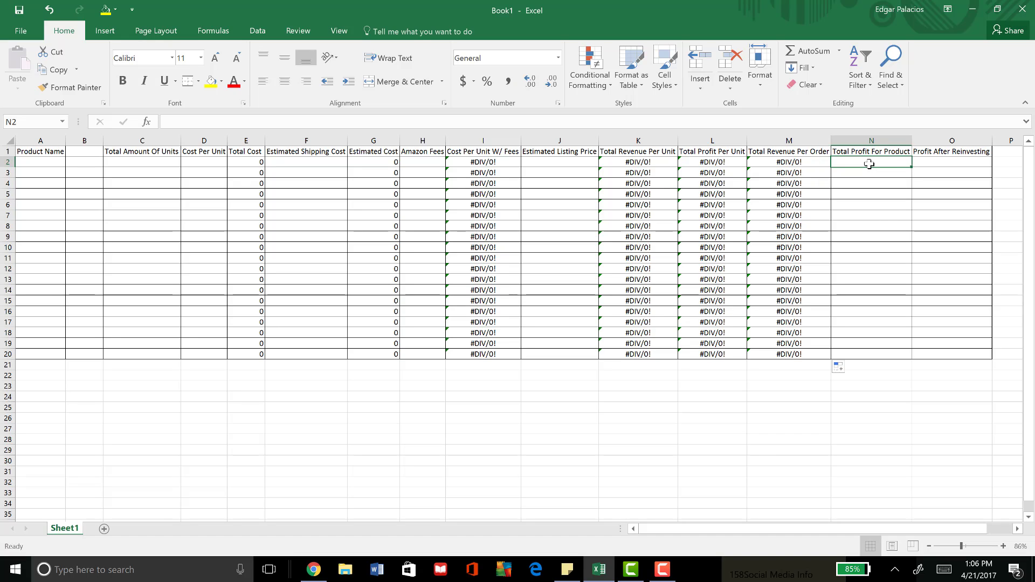
{"action": "type", "text": "="}
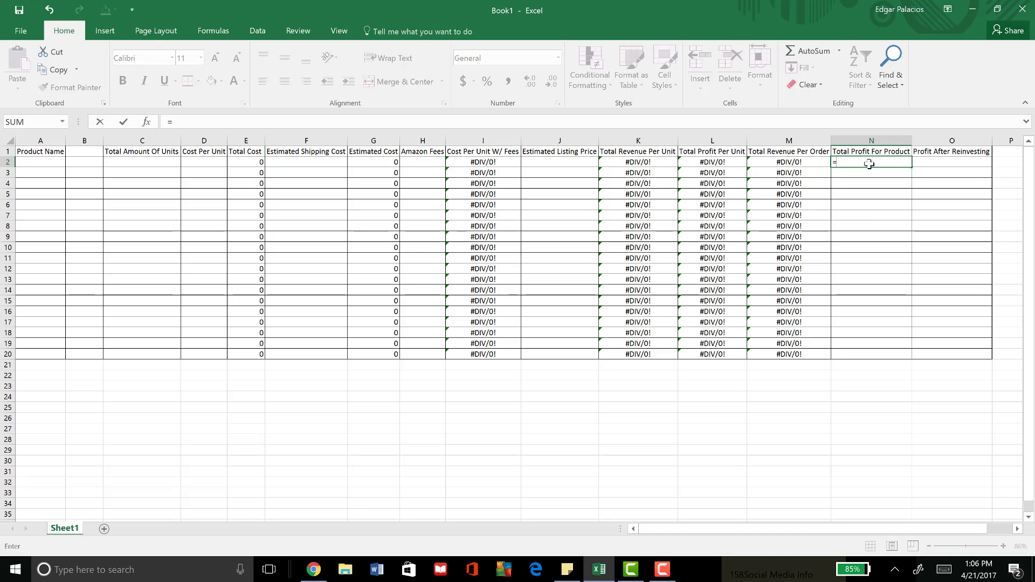
{"action": "type", "text": "L2"}
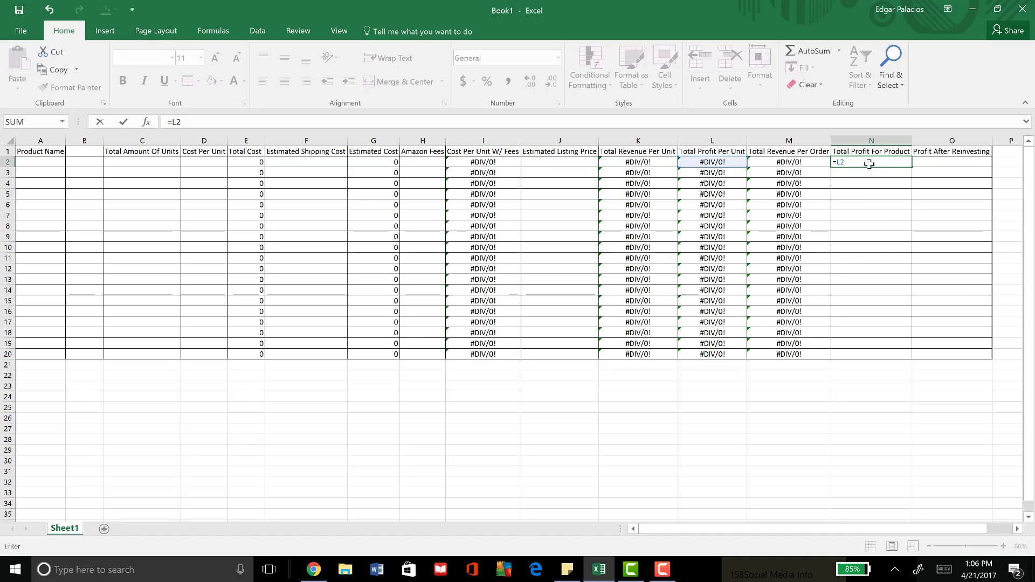
{"action": "type", "text": "*C2"}
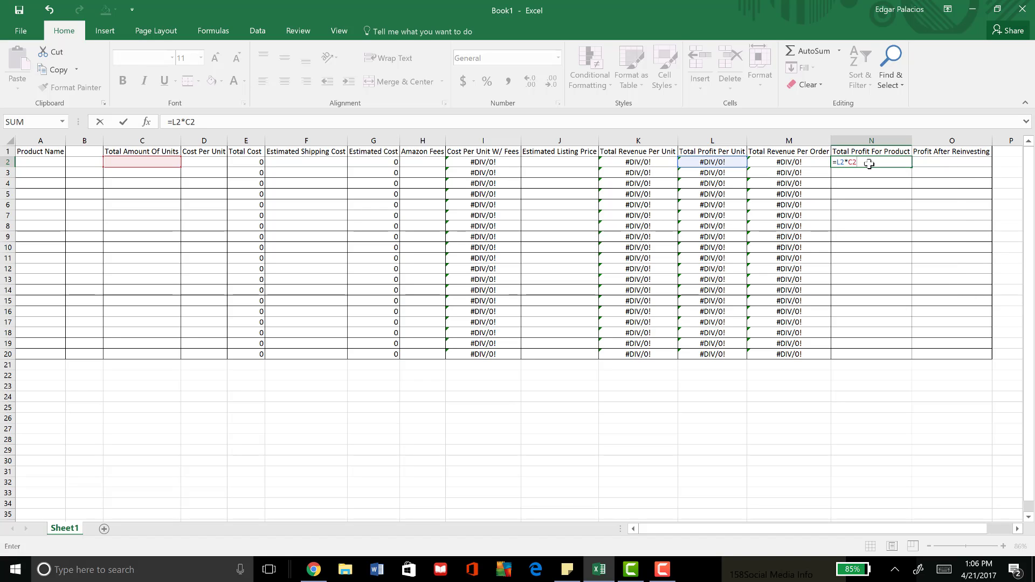
{"action": "key", "text": "Return"}
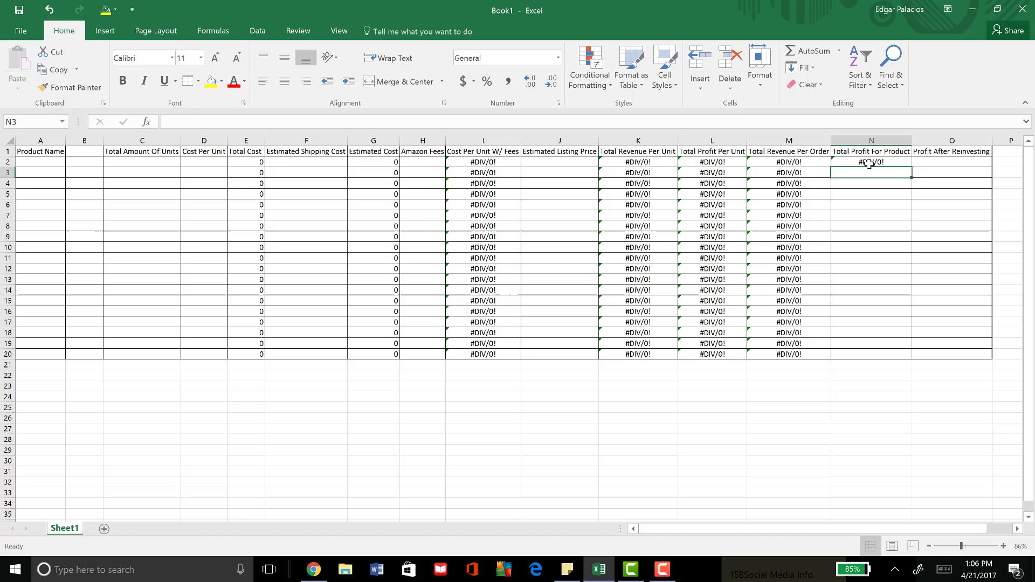
{"action": "left_click", "coordinate": [896, 162]}
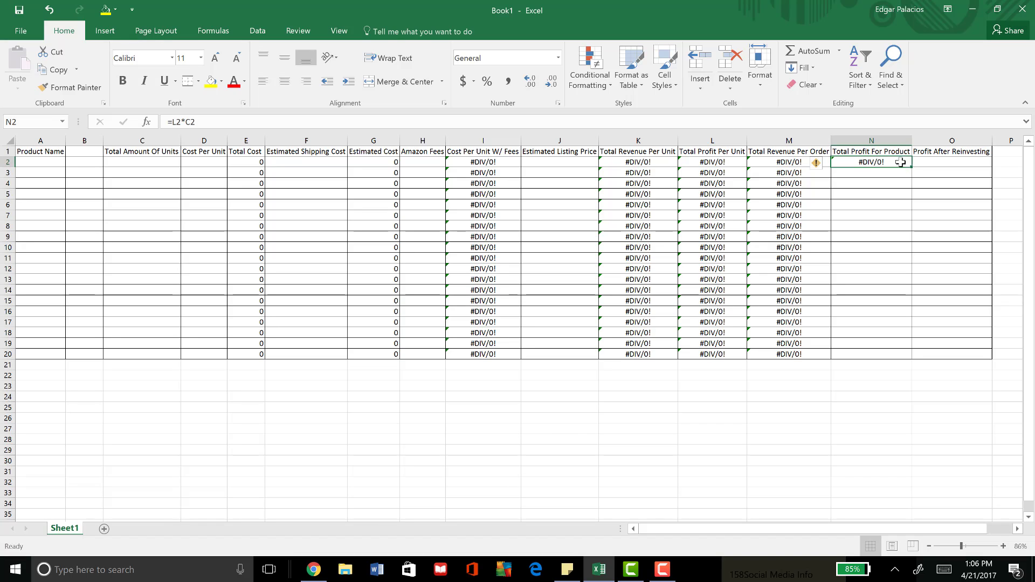
{"action": "left_click_drag", "start_coordinate": [912, 166], "coordinate": [908, 358]}
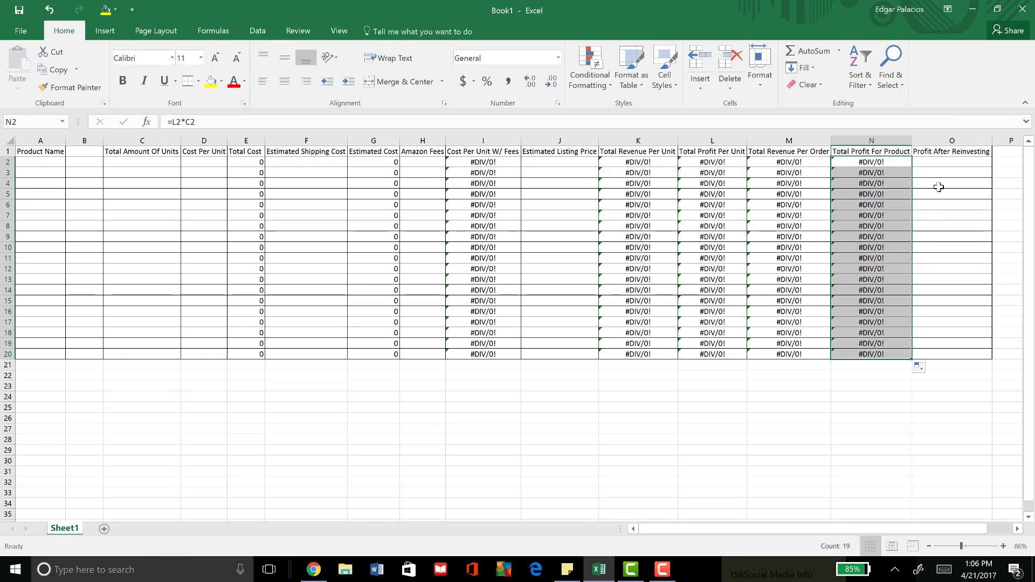
Step: Enter the formula =N2-G2 in cell O2 under Profit After Reinvesting and fill it down through O20
{"action": "left_click", "coordinate": [955, 162]}
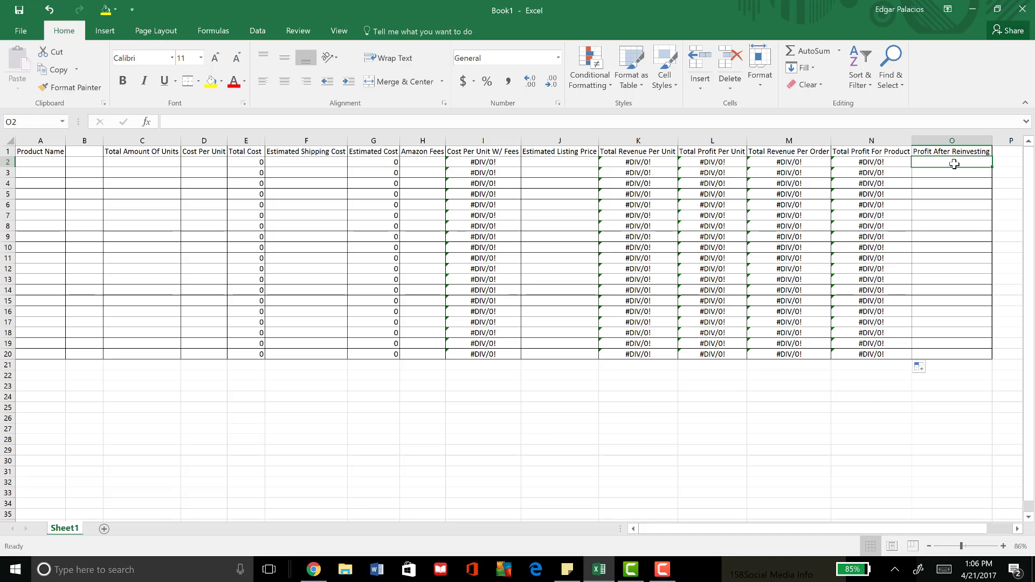
{"action": "type", "text": "="}
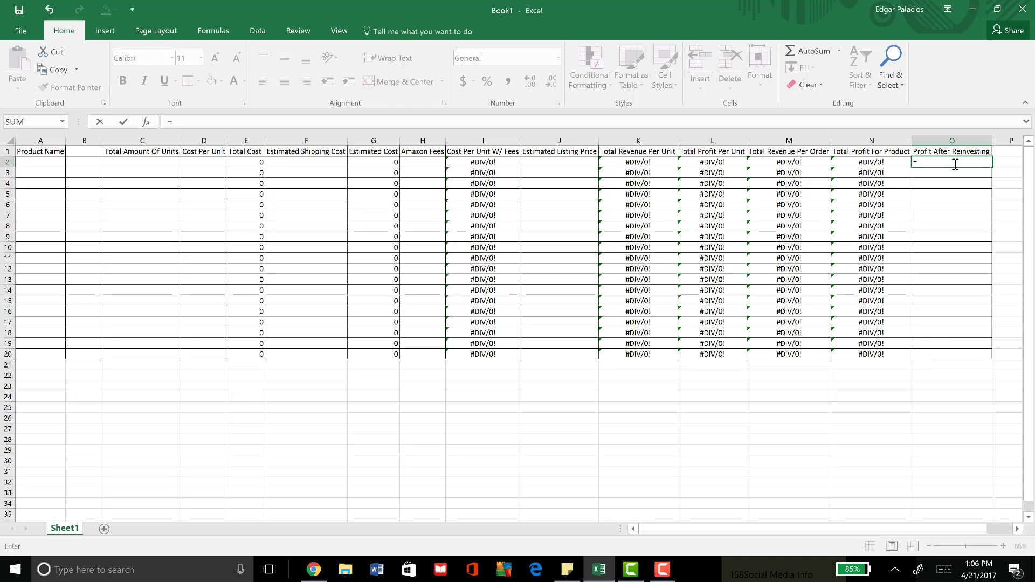
{"action": "type", "text": "N2"}
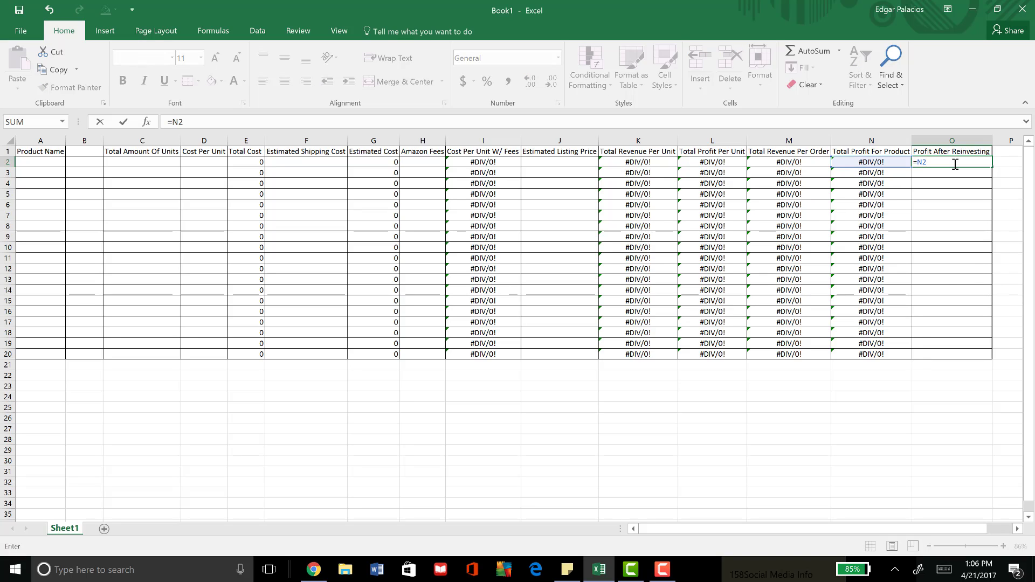
{"action": "type", "text": "-G2"}
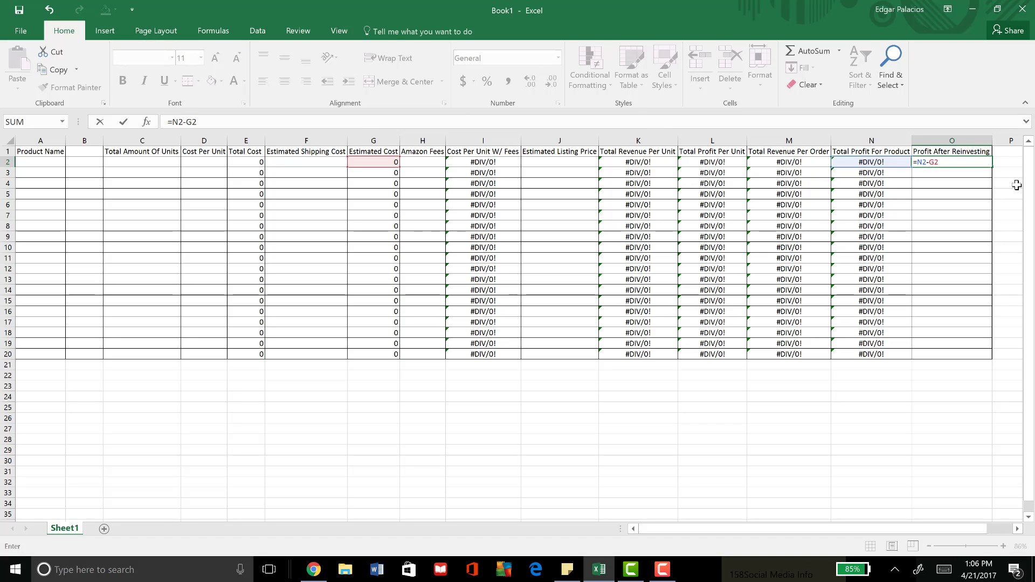
{"action": "key", "text": "Return"}
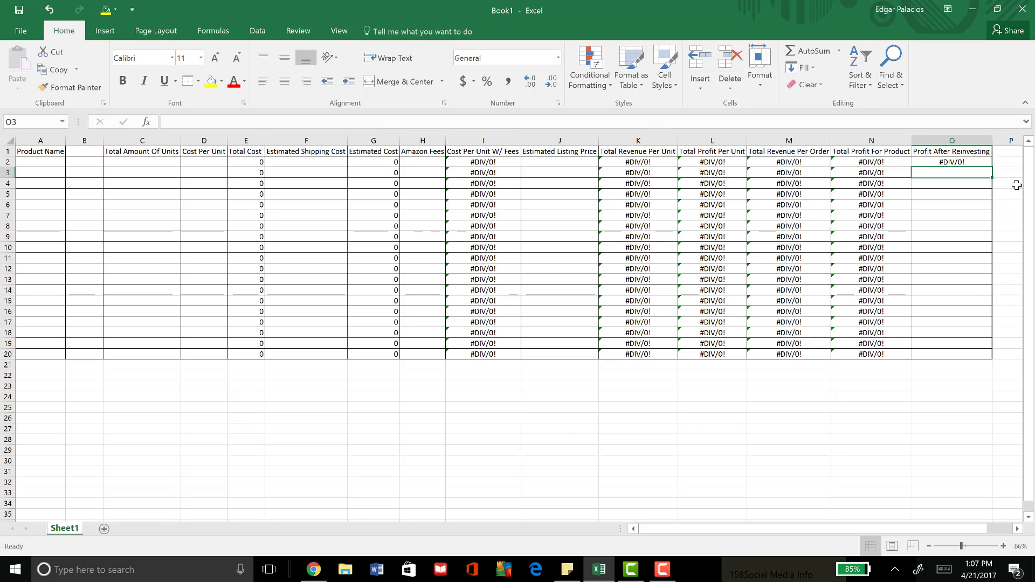
{"action": "left_click", "coordinate": [989, 160]}
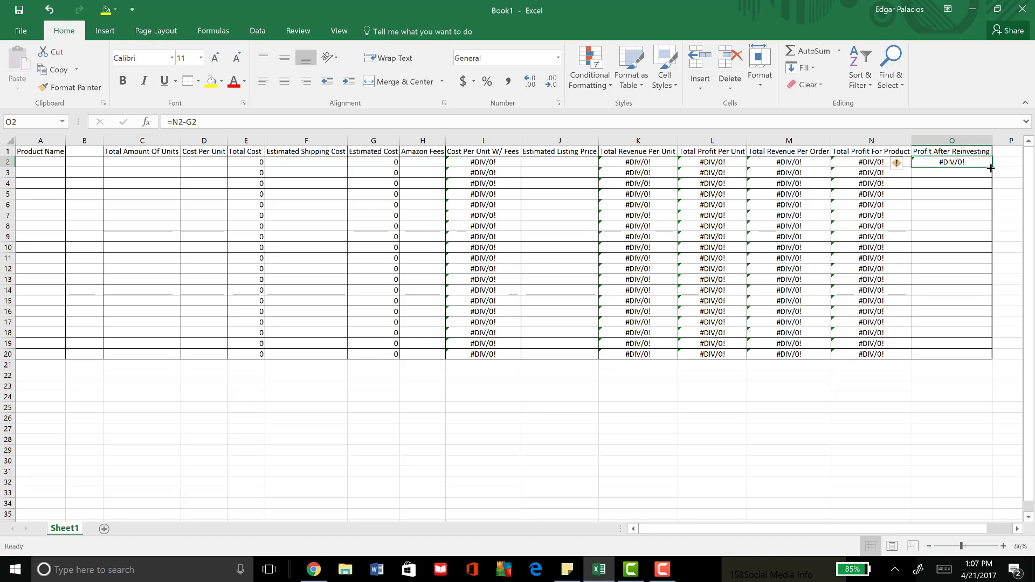
{"action": "left_click_drag", "start_coordinate": [992, 166], "coordinate": [987, 361]}
{"action": "left_click_drag", "start_coordinate": [987, 360], "coordinate": [986, 361]}
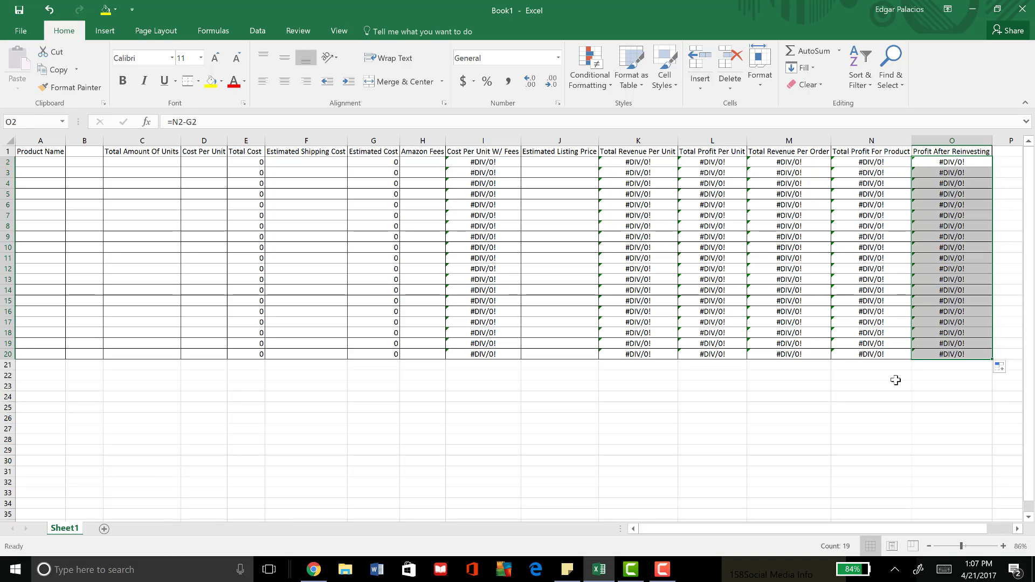
{"action": "left_click", "coordinate": [952, 420]}
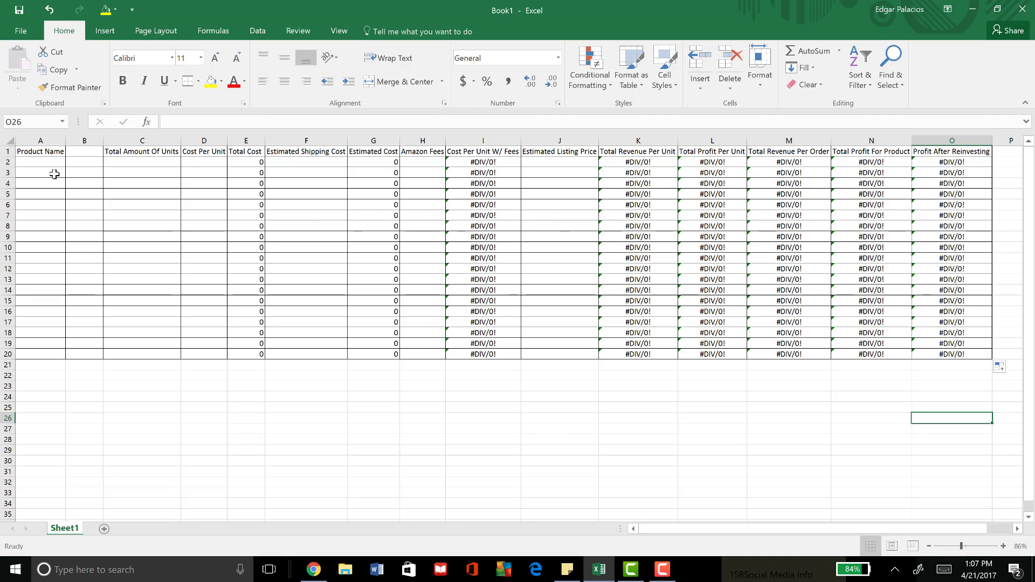
Step: Make the header row A1:O1 bold
{"action": "left_click_drag", "start_coordinate": [22, 151], "coordinate": [156, 151]}
{"action": "left_click_drag", "start_coordinate": [221, 105], "coordinate": [965, 103]}
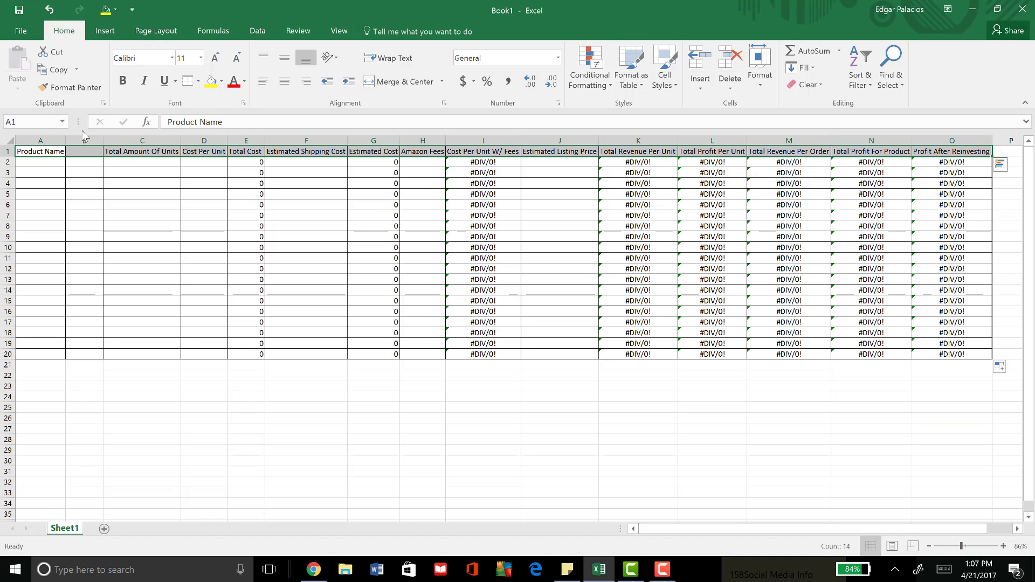
{"action": "left_click", "coordinate": [124, 80]}
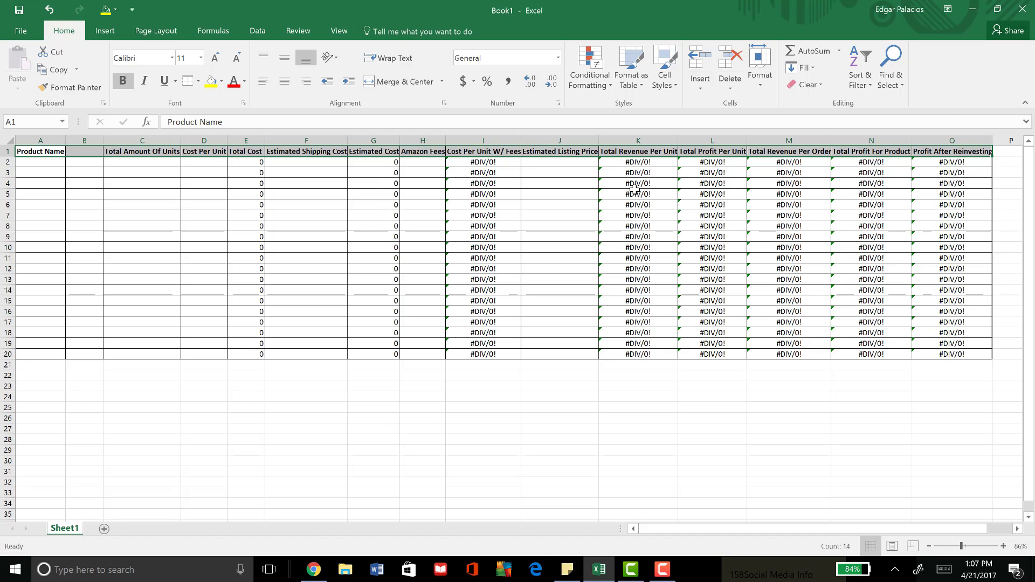
{"action": "left_click", "coordinate": [954, 183]}
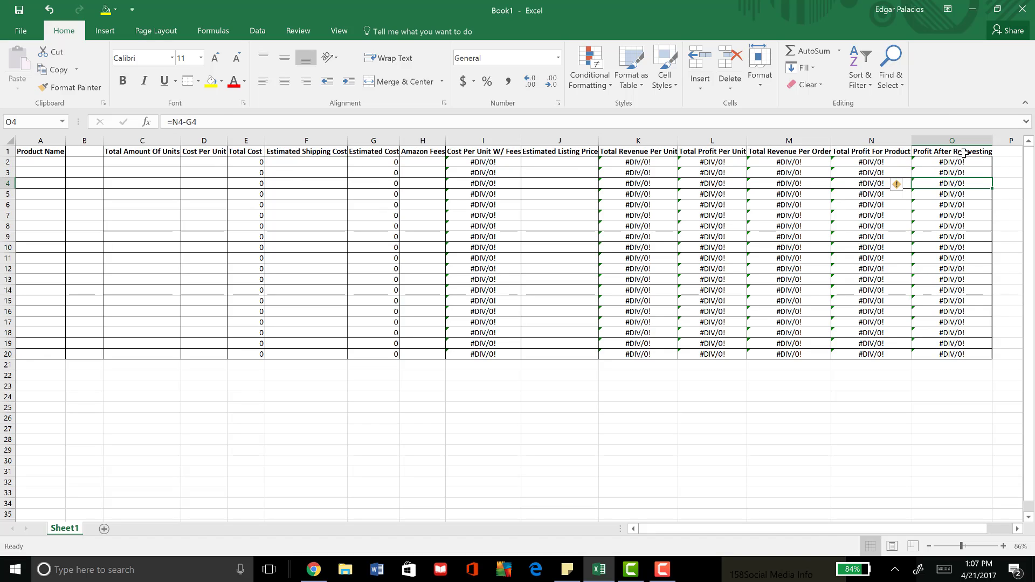
Step: Fill the Profit After Reinvesting column, O1:O20, with the standard green color
{"action": "left_click_drag", "start_coordinate": [960, 153], "coordinate": [945, 354]}
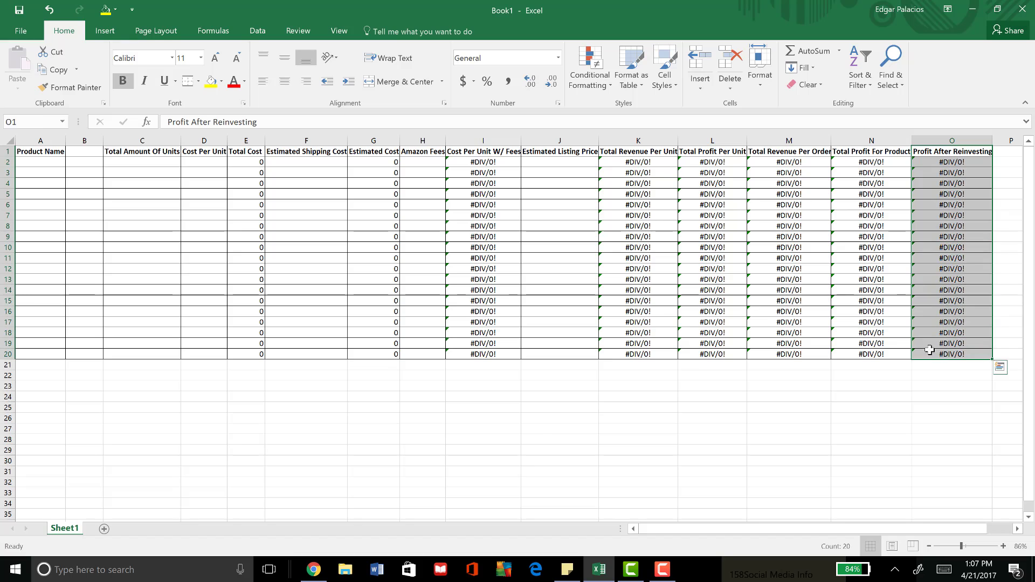
{"action": "left_click", "coordinate": [221, 82]}
{"action": "left_click", "coordinate": [256, 174]}
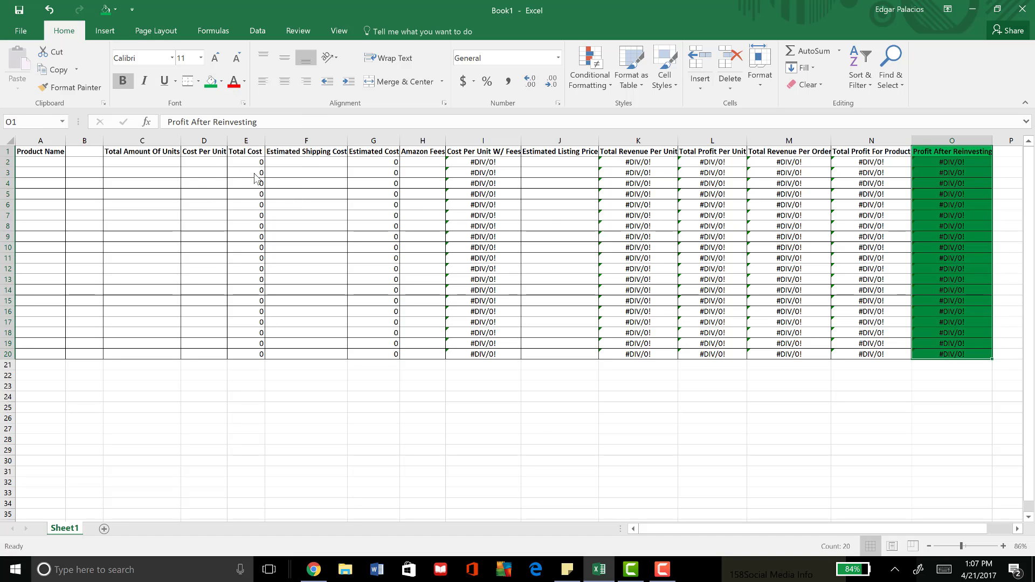
{"action": "left_click", "coordinate": [904, 193]}
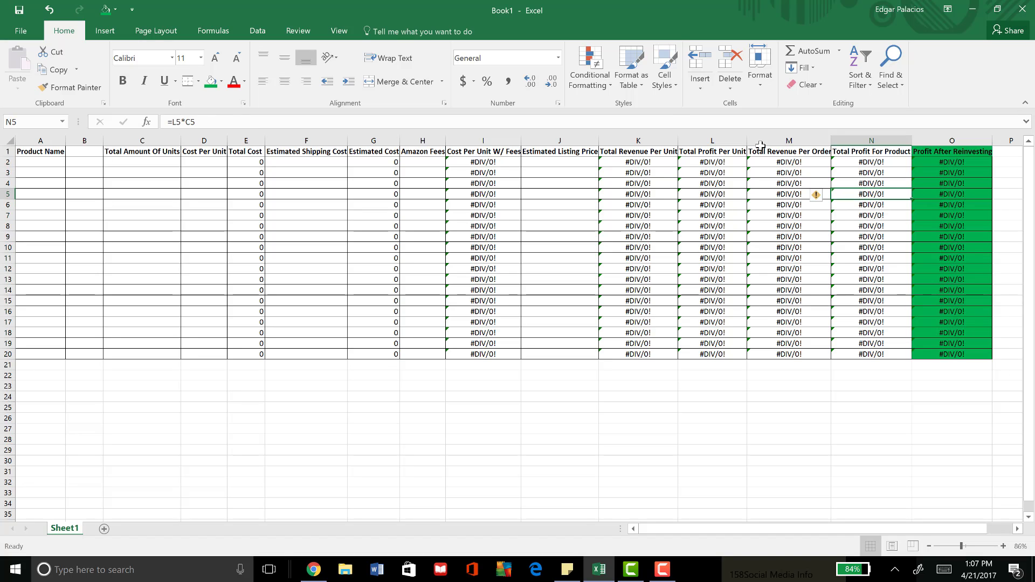
Step: Fill the Total Profit For Product column, N1:N20, with a light green theme color
{"action": "left_click", "coordinate": [895, 152]}
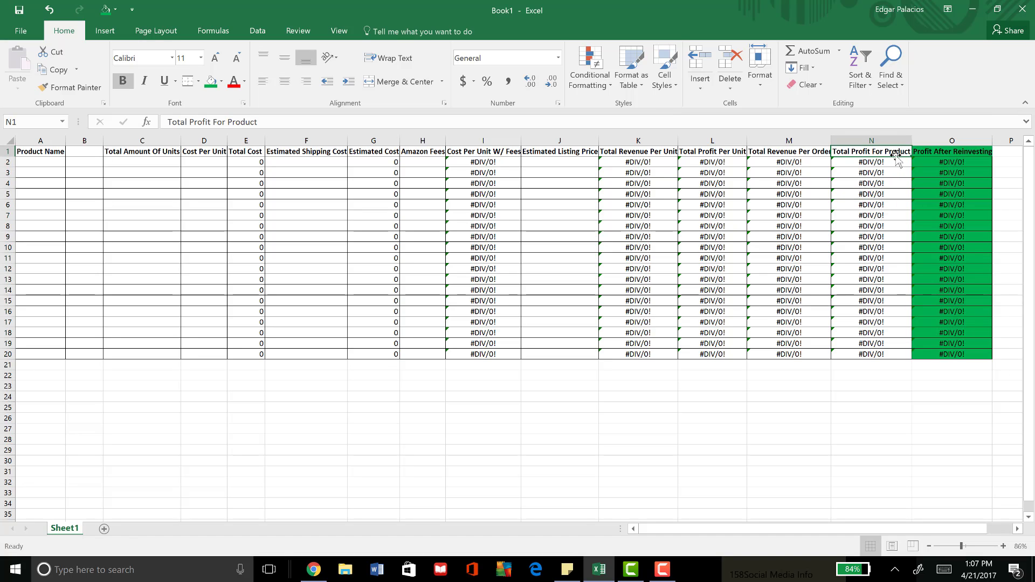
{"action": "left_click_drag", "start_coordinate": [895, 155], "coordinate": [873, 355]}
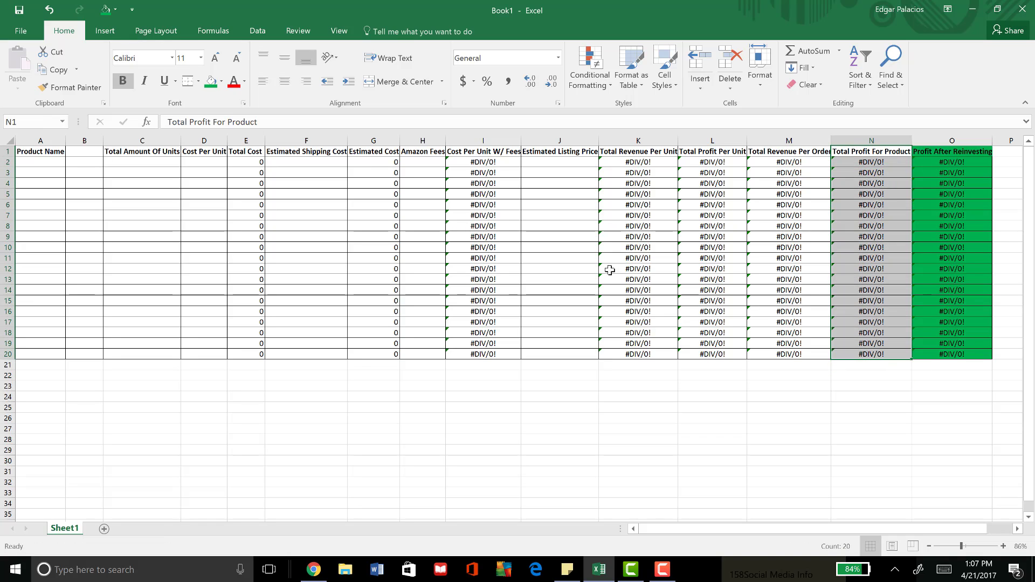
{"action": "left_click", "coordinate": [222, 82]}
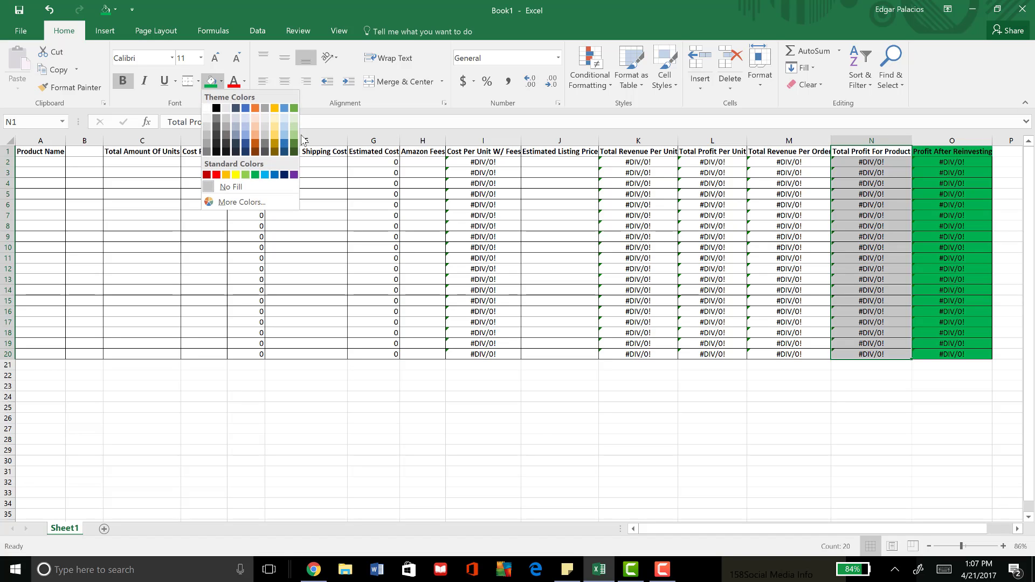
{"action": "left_click", "coordinate": [296, 142]}
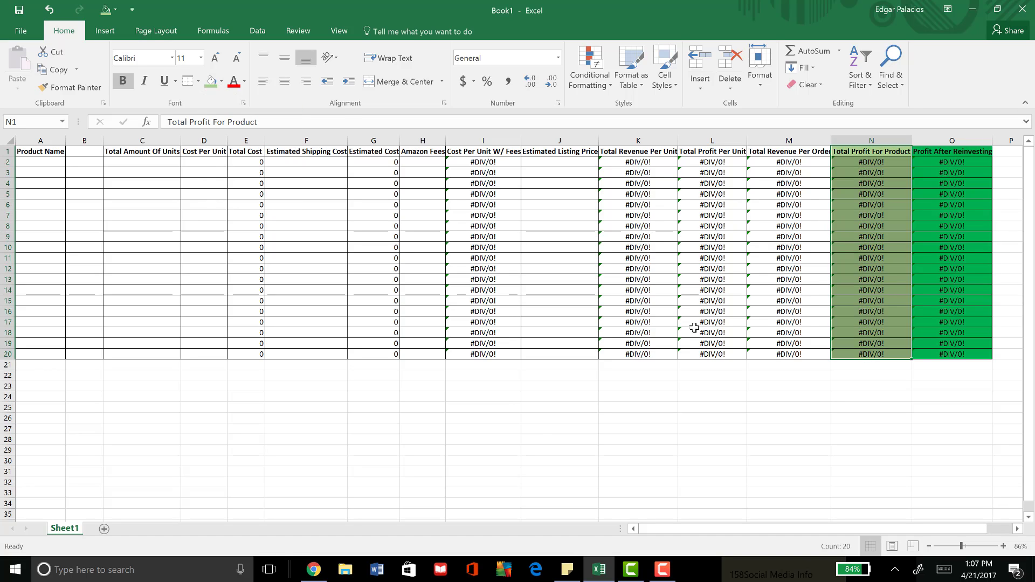
{"action": "left_click", "coordinate": [968, 415]}
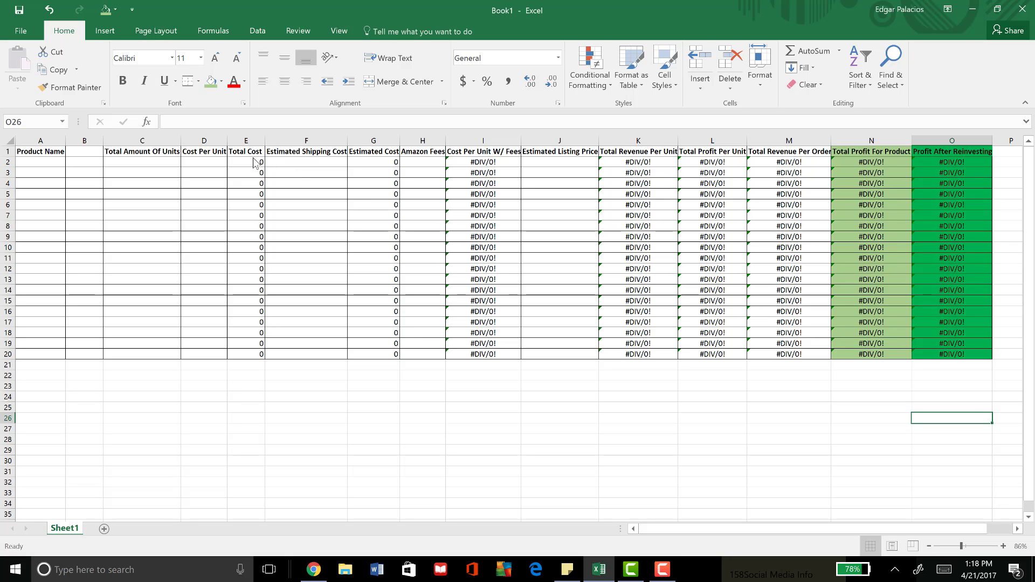
Step: Apply the dollar Accounting number format to the range C1:O20
{"action": "left_click", "coordinate": [254, 160]}
{"action": "left_click", "coordinate": [369, 161]}
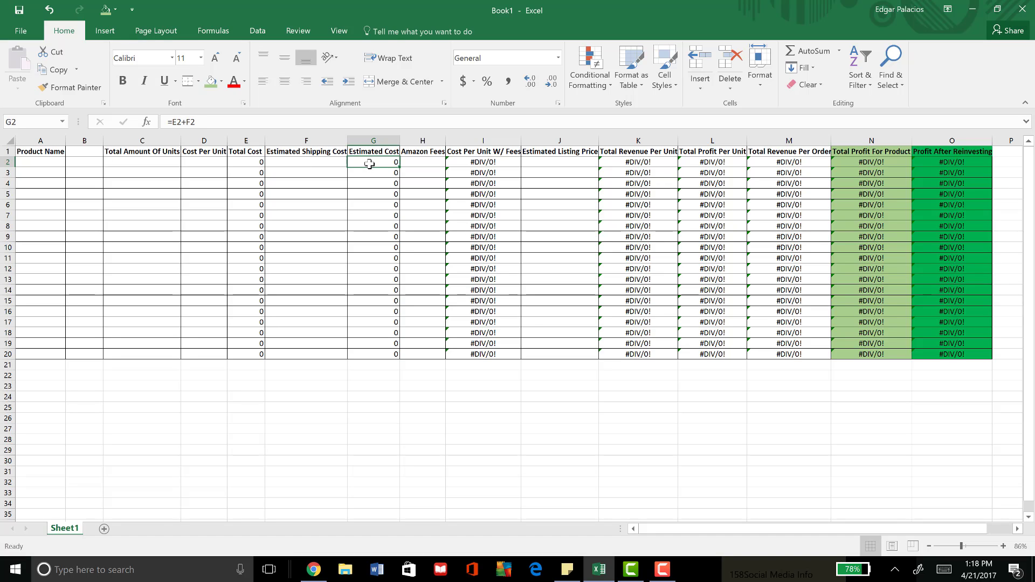
{"action": "left_click", "coordinate": [489, 162]}
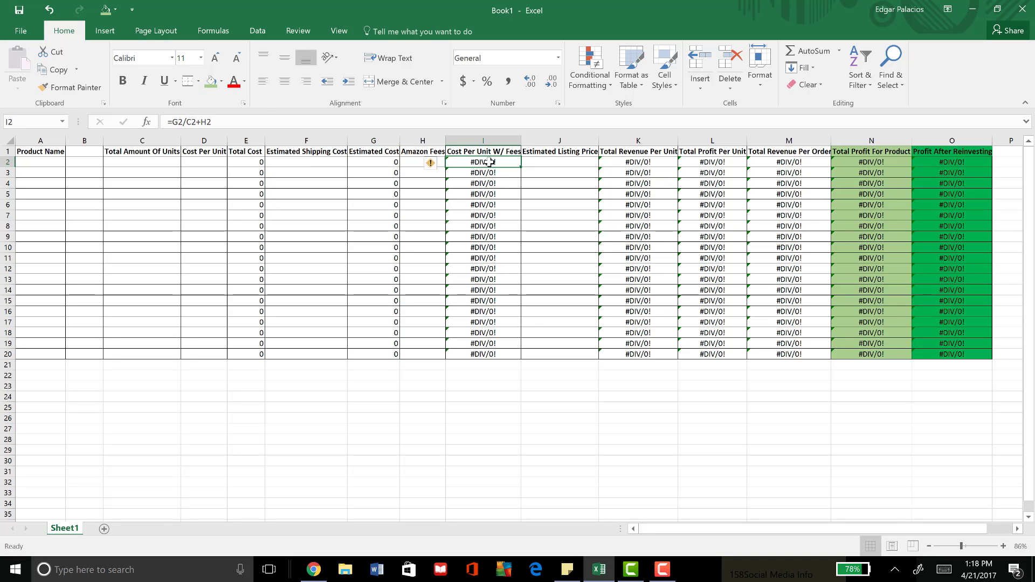
{"action": "left_click", "coordinate": [254, 170]}
{"action": "left_click", "coordinate": [252, 162]}
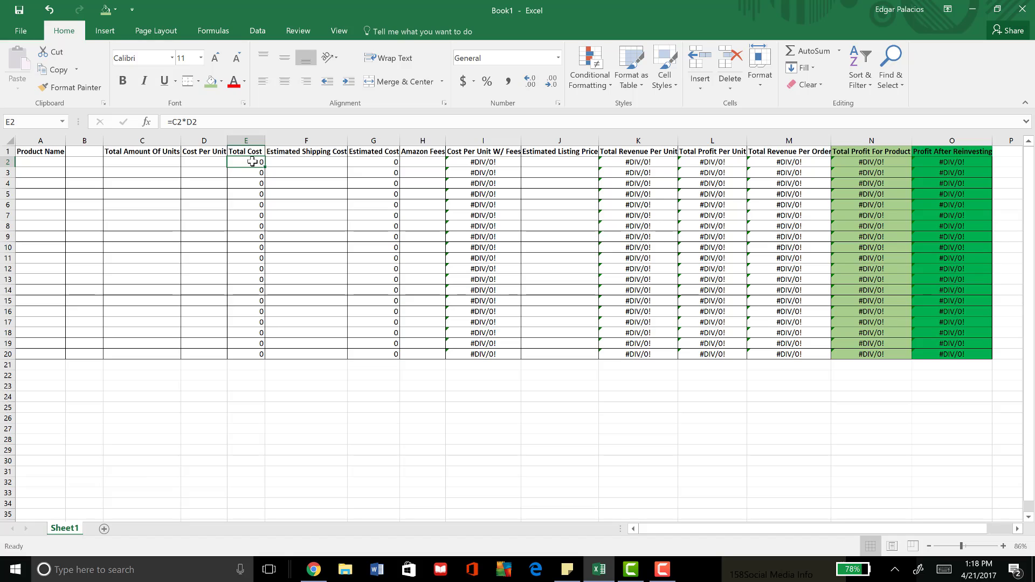
{"action": "left_click", "coordinate": [160, 155]}
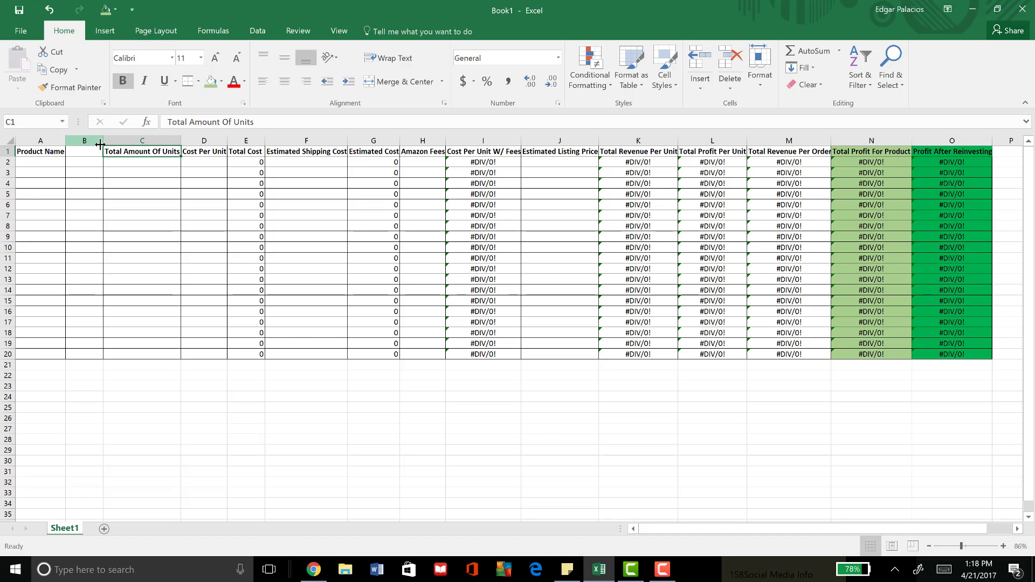
{"action": "left_click_drag", "start_coordinate": [108, 151], "coordinate": [978, 356]}
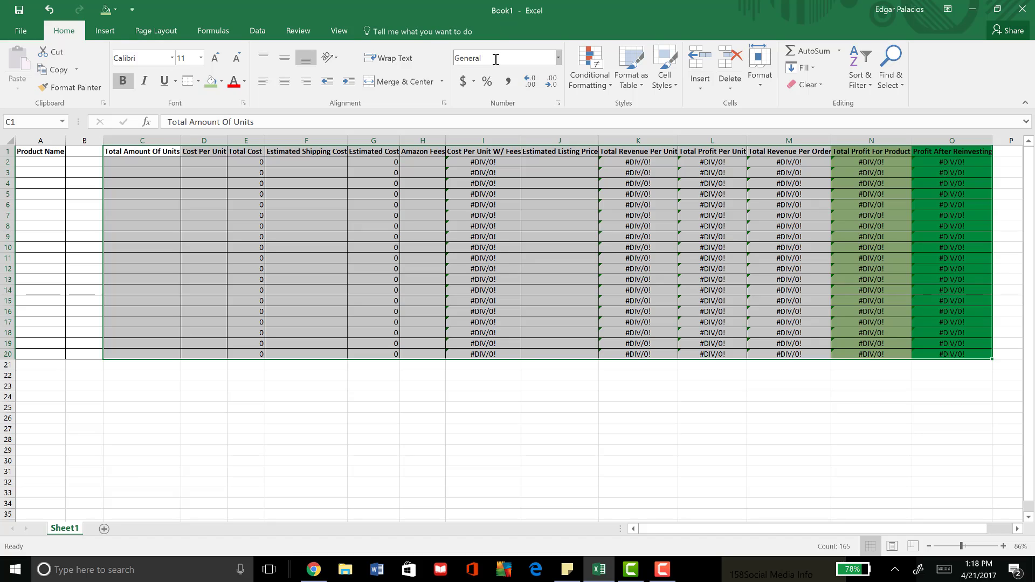
{"action": "left_click", "coordinate": [467, 83]}
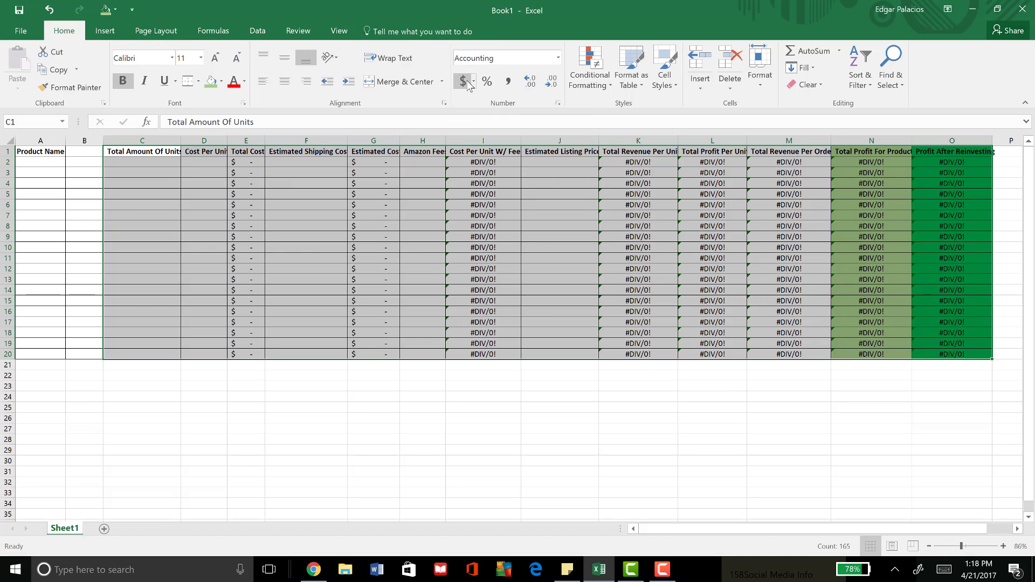
Step: Enter sample values in row 2: 100 for Total Amount Of Units and 5 for Cost Per Unit
{"action": "left_click", "coordinate": [68, 162]}
{"action": "left_click", "coordinate": [137, 155]}
{"action": "left_click", "coordinate": [156, 171]}
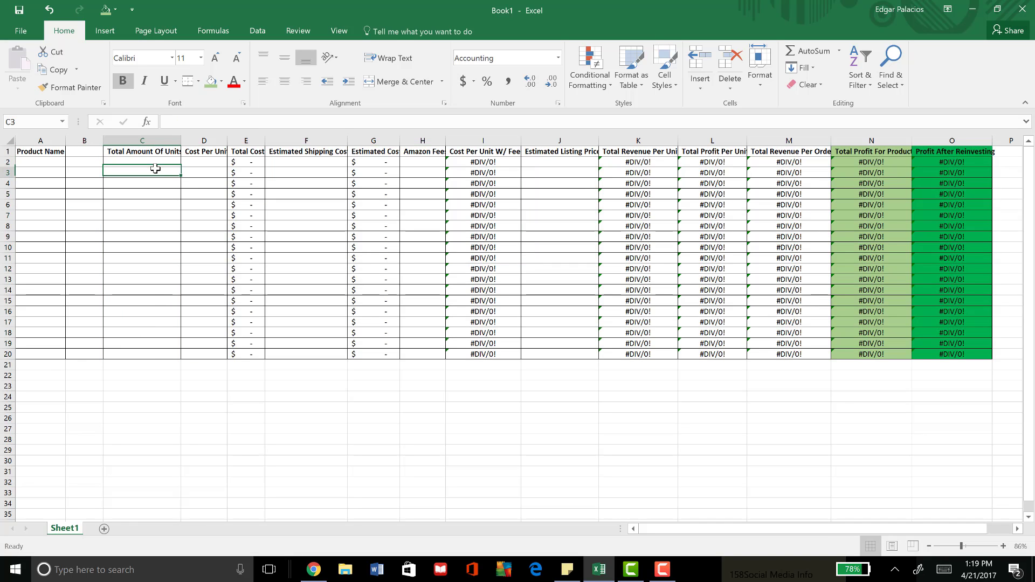
{"action": "left_click", "coordinate": [162, 162]}
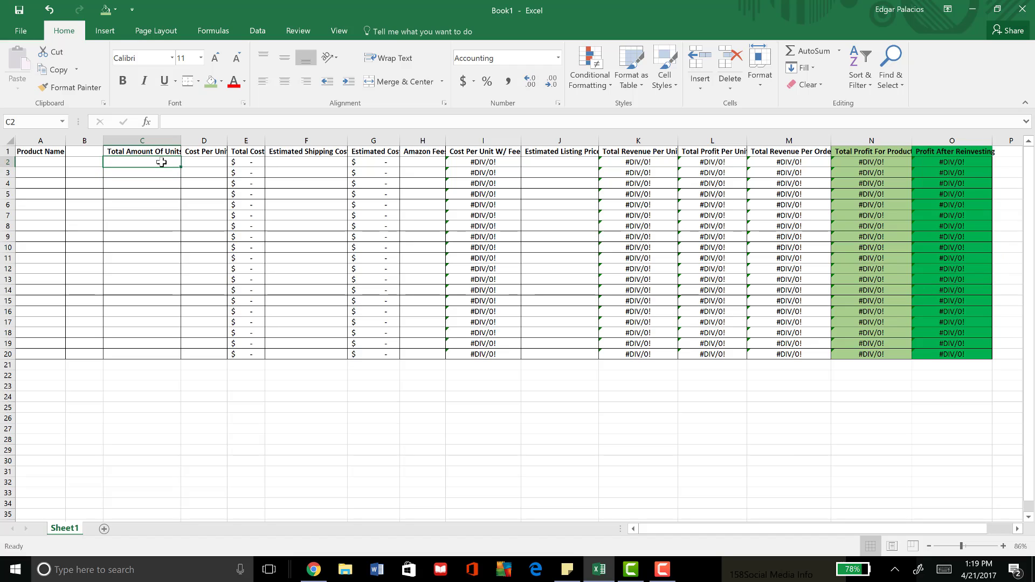
{"action": "type", "text": "100"}
{"action": "key", "text": "Tab"}
{"action": "type", "text": "3"}
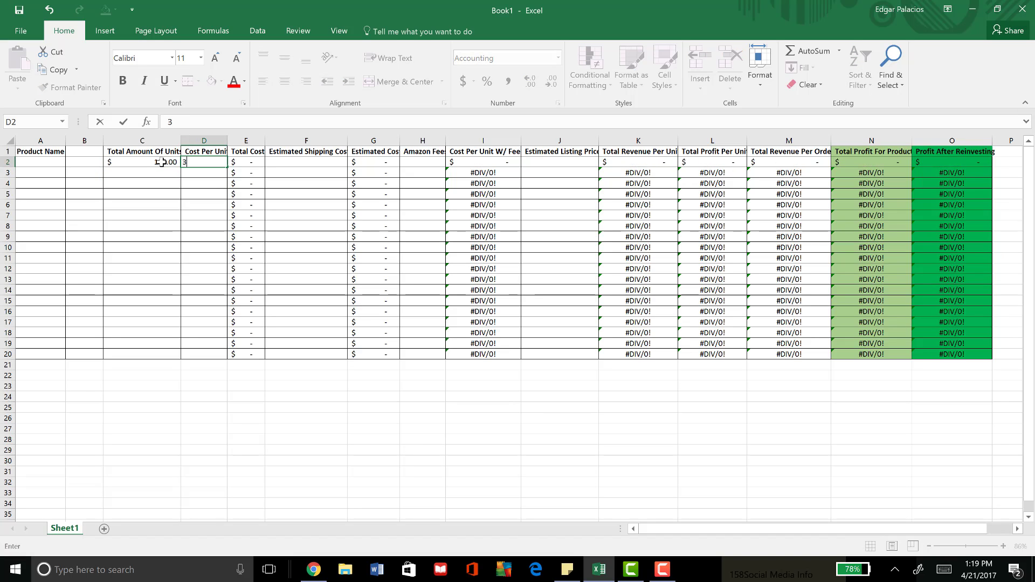
{"action": "key", "text": "Return"}
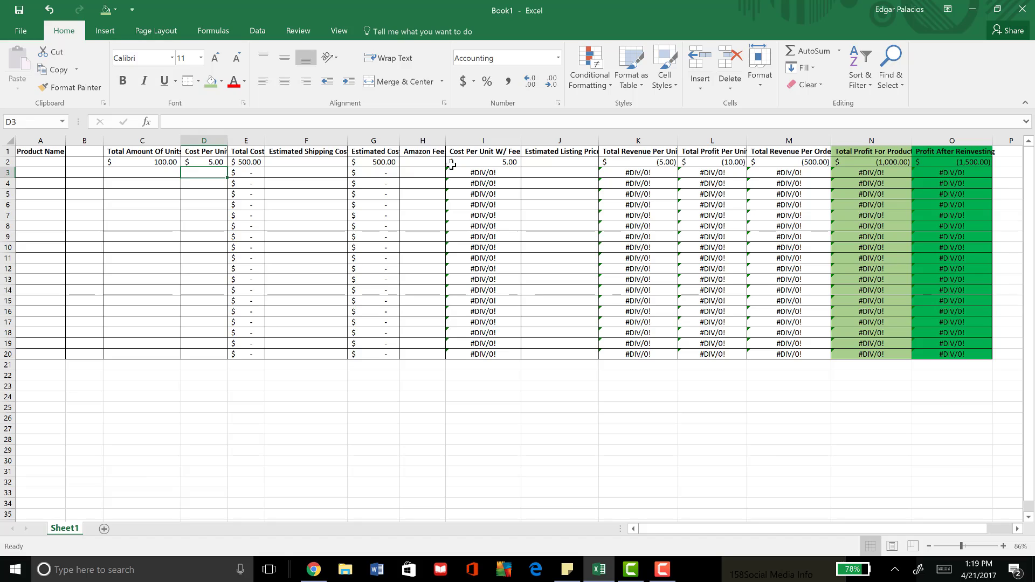
Step: Set the number format of the Total Amount Of Units column, C1:C20, to General
{"action": "left_click", "coordinate": [138, 163]}
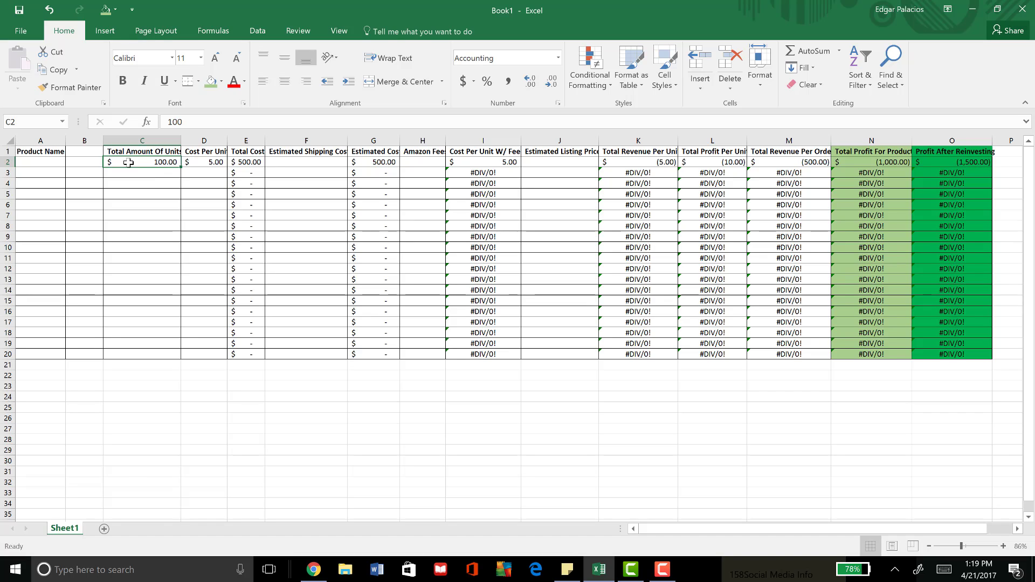
{"action": "left_click_drag", "start_coordinate": [142, 153], "coordinate": [120, 353]}
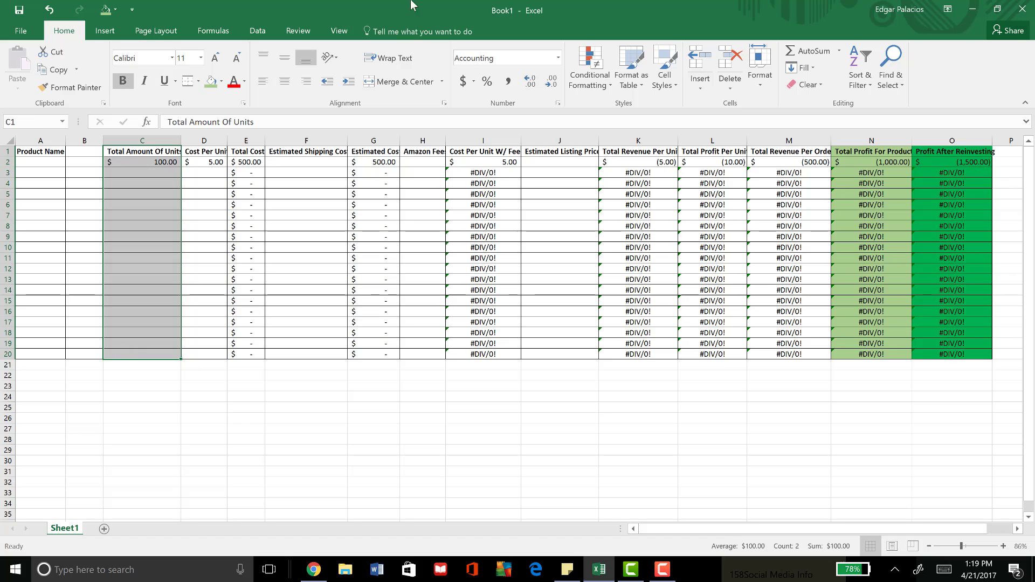
{"action": "left_click", "coordinate": [509, 63]}
{"action": "left_click", "coordinate": [557, 59]}
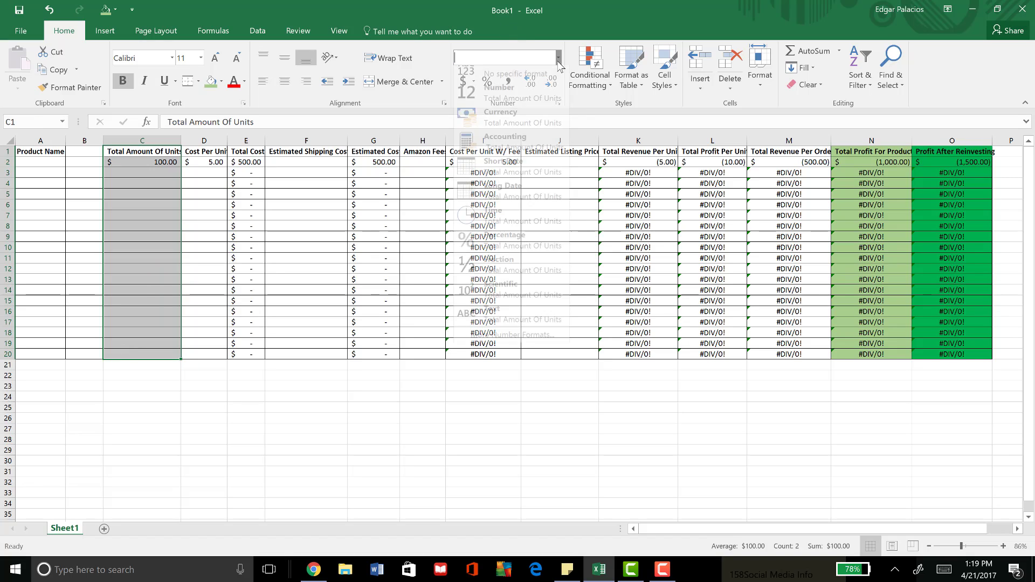
{"action": "left_click", "coordinate": [533, 89]}
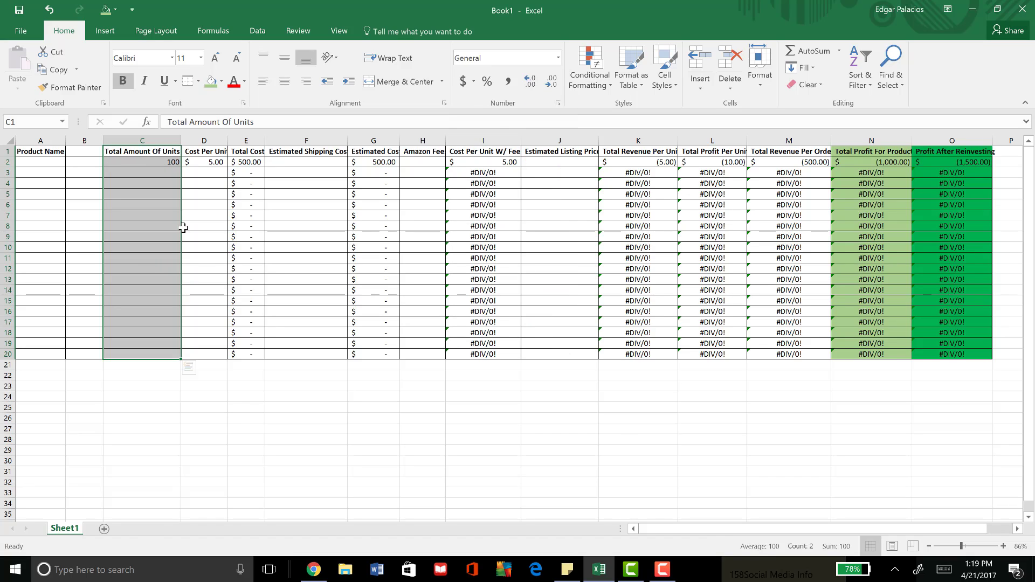
{"action": "left_click", "coordinate": [116, 204]}
{"action": "left_click", "coordinate": [167, 171]}
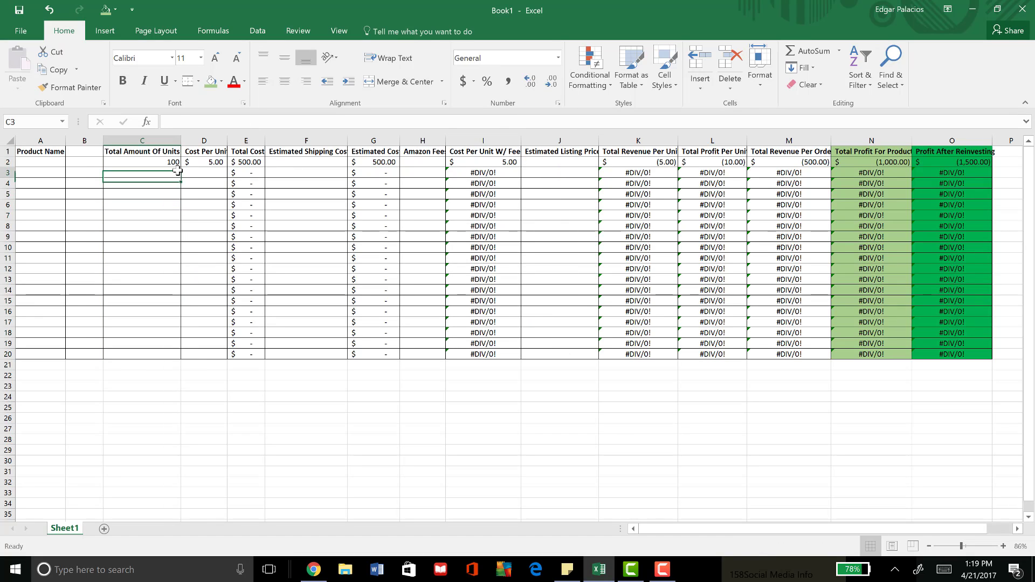
{"action": "left_click", "coordinate": [165, 162]}
{"action": "left_click", "coordinate": [214, 162]}
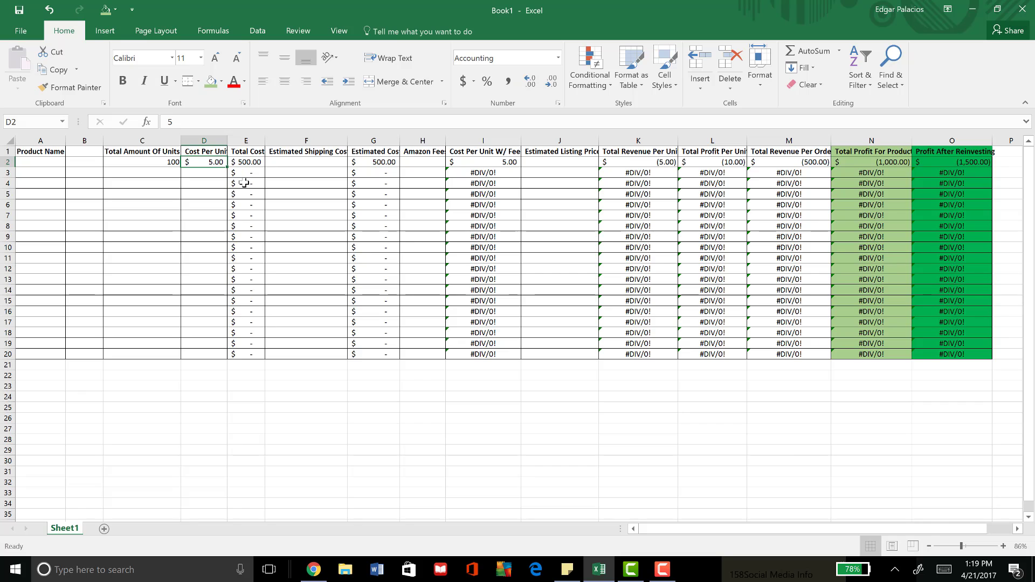
{"action": "scroll", "coordinate": [237, 174], "scroll_direction": "up", "scroll_amount": 2}
{"action": "scroll", "coordinate": [219, 178], "scroll_direction": "down", "scroll_amount": 1}
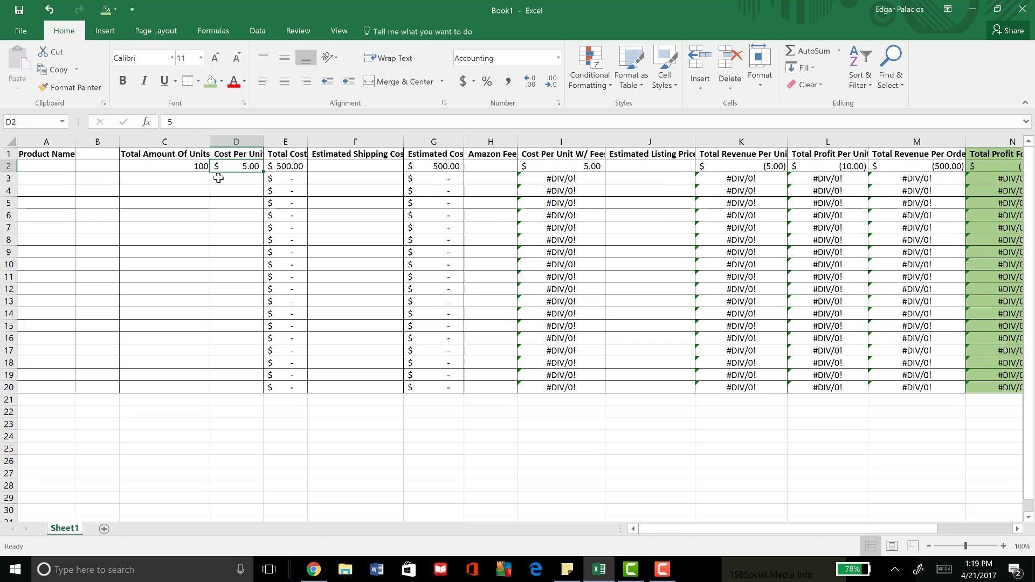